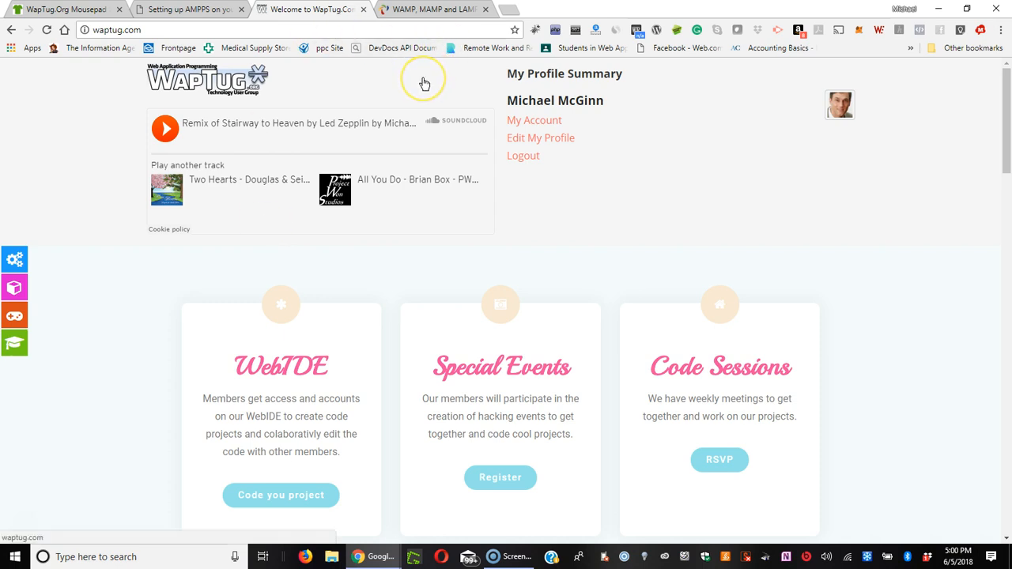
Open the AMPPS website's Downloads page and review the component version table and the Download Ampps 3.8 packages for each operating system.
left_click(433, 10)
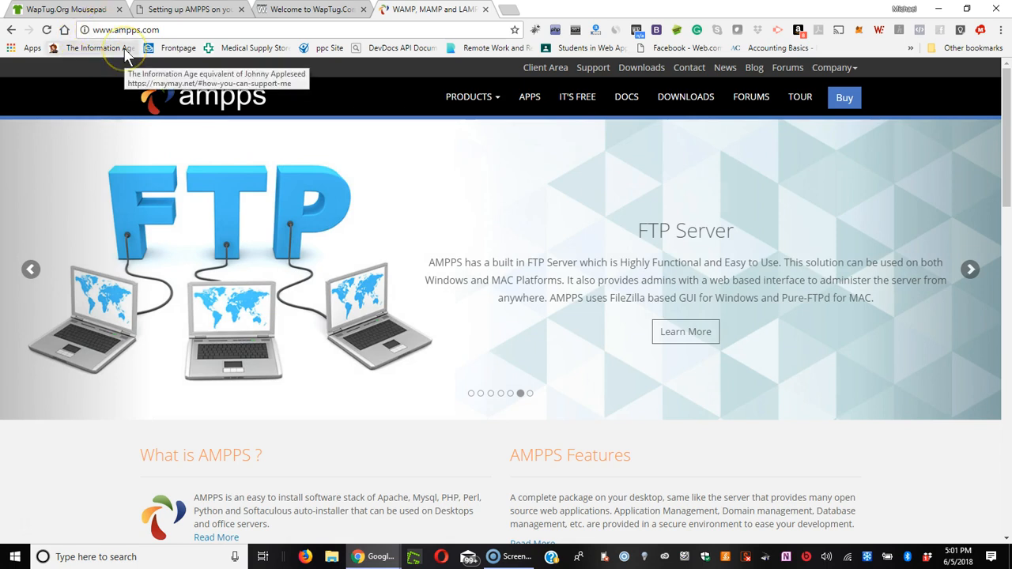
left_click(682, 96)
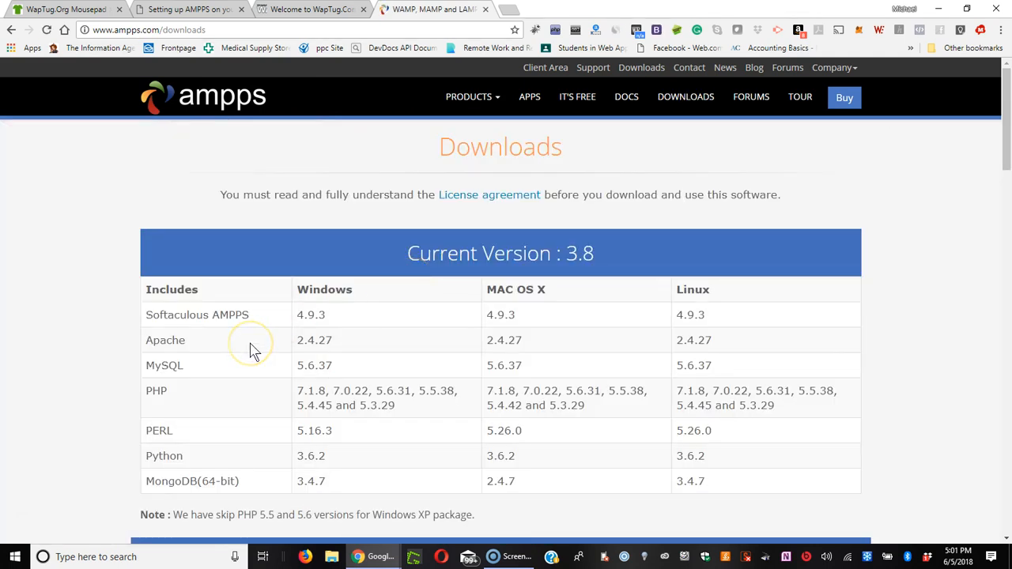
scroll(252, 349, "down", 1)
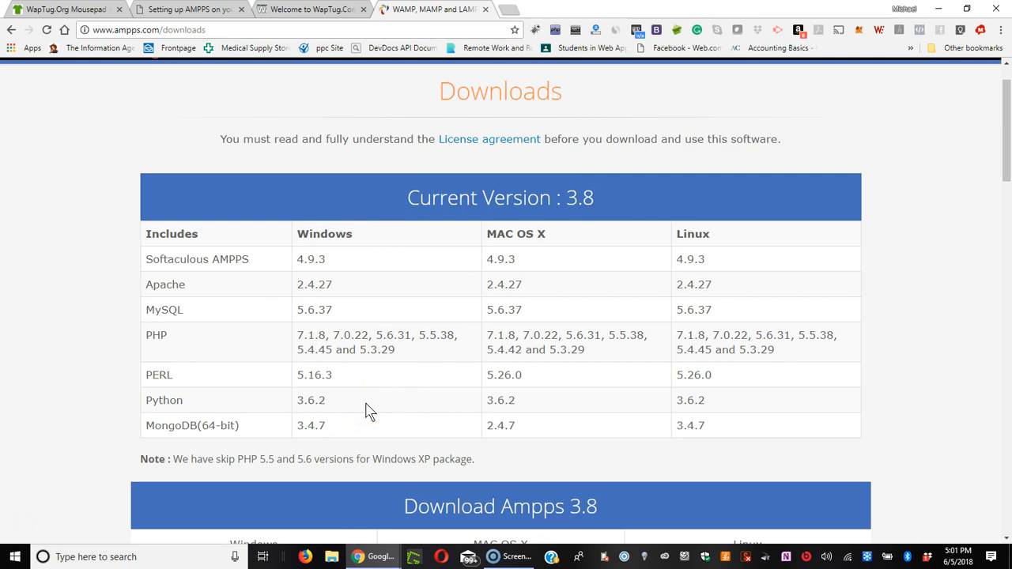
scroll(366, 404, "down", 2)
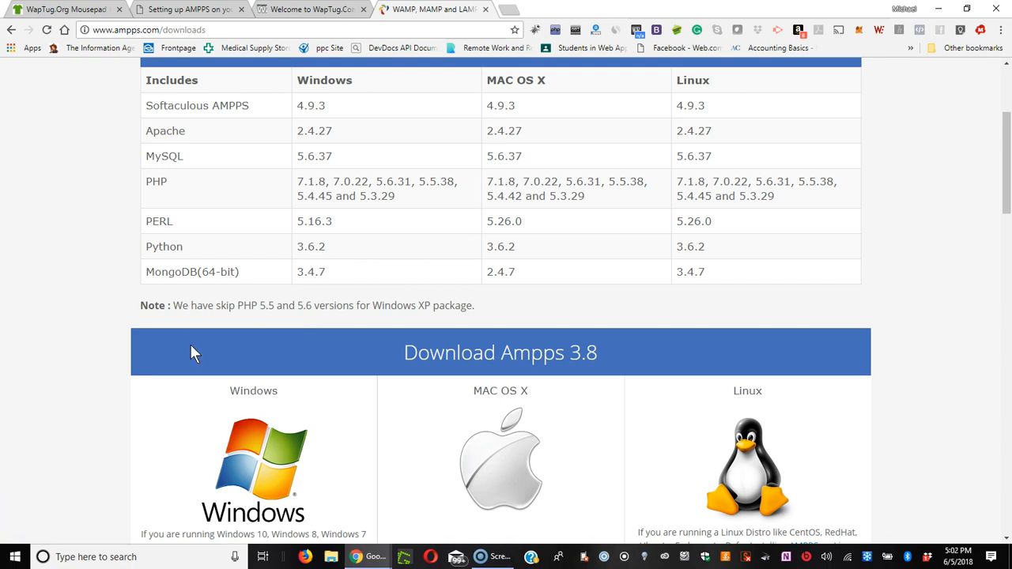
scroll(190, 346, "down", 5)
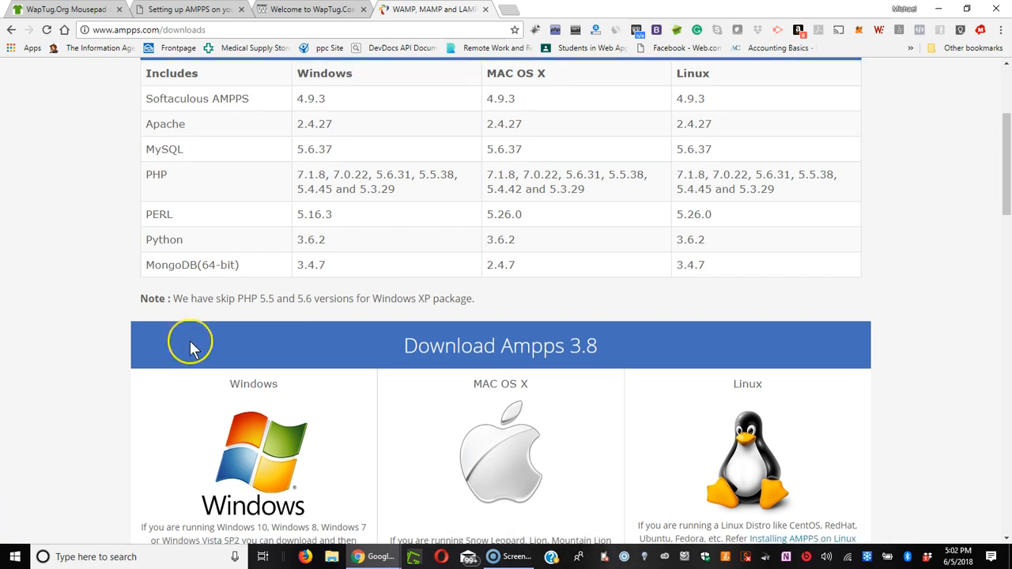
scroll(190, 343, "down", 1)
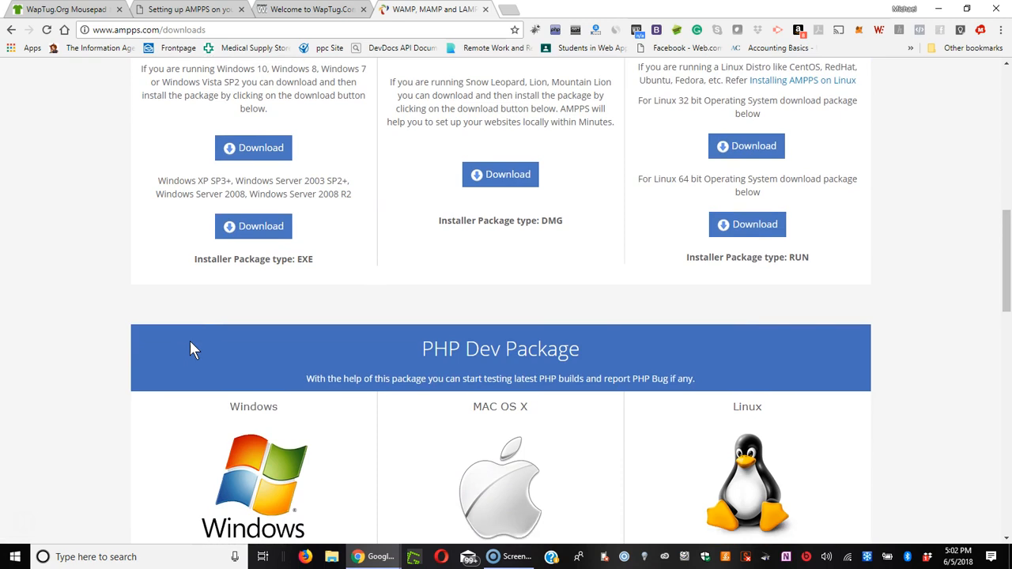
scroll(190, 343, "up", 2)
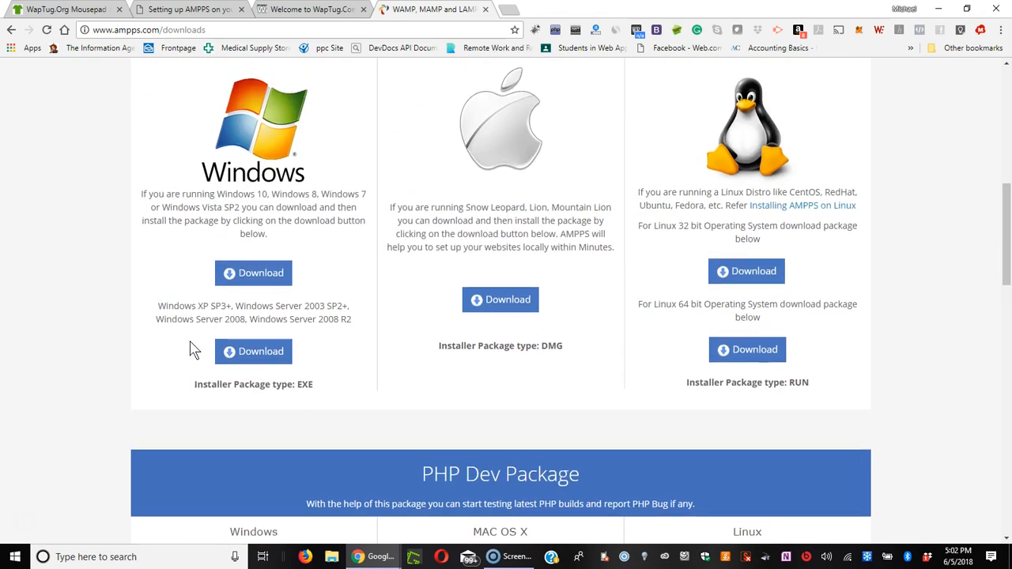
scroll(191, 349, "up", 1)
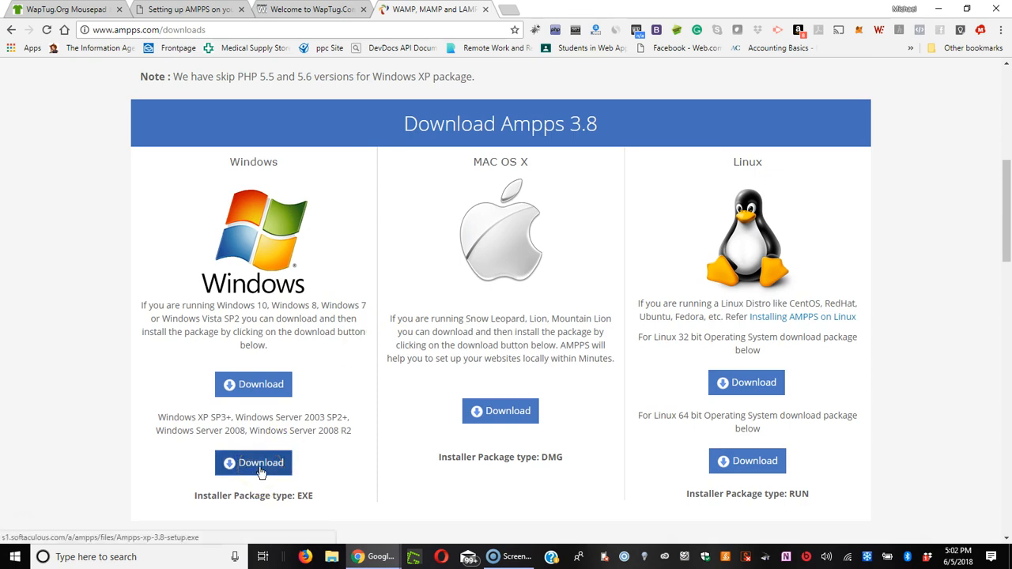
left_click(262, 386)
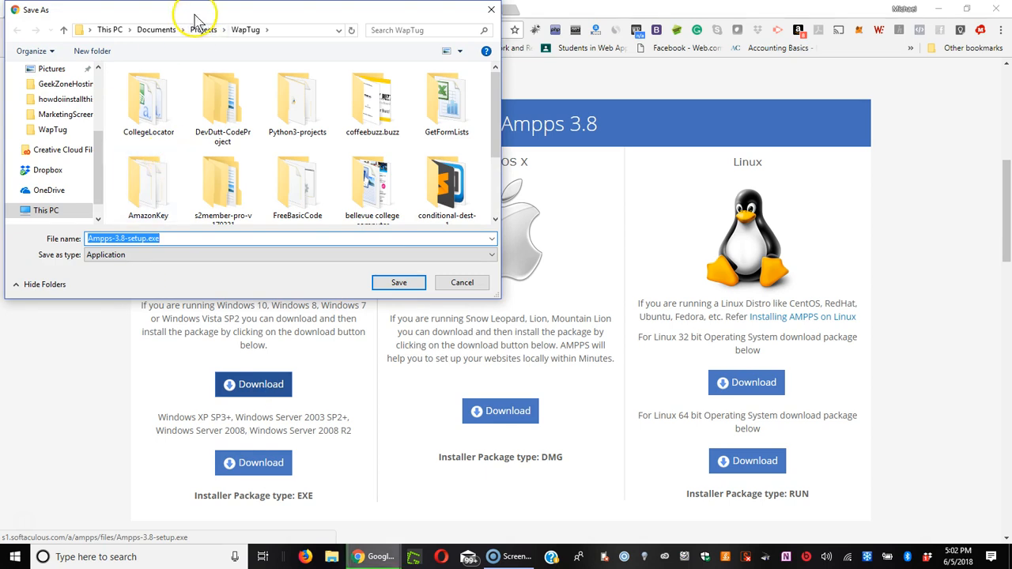
left_click(64, 99)
scroll(63, 103, "up", 5)
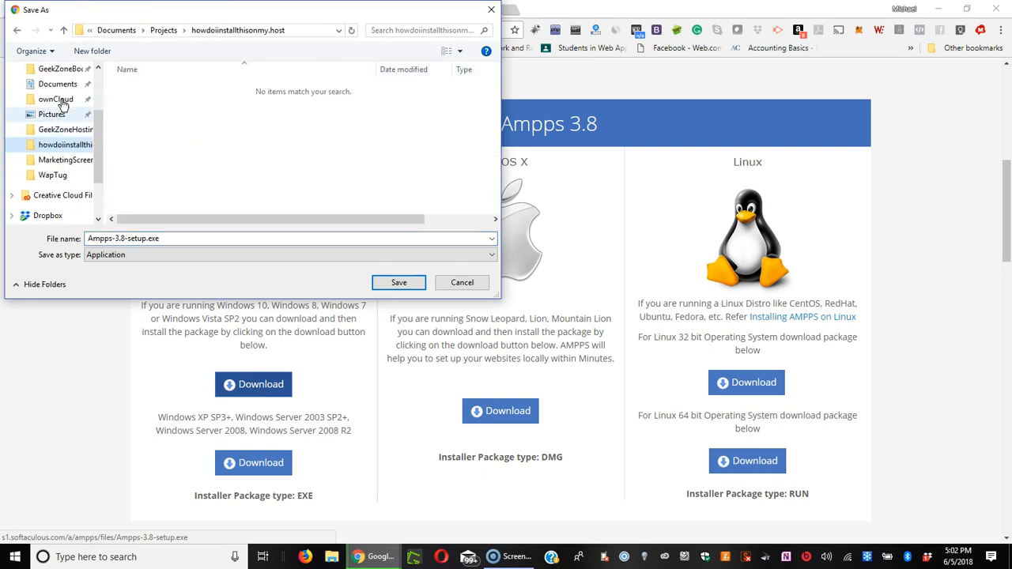
left_click_drag(63, 103, 56, 136)
left_click(54, 113)
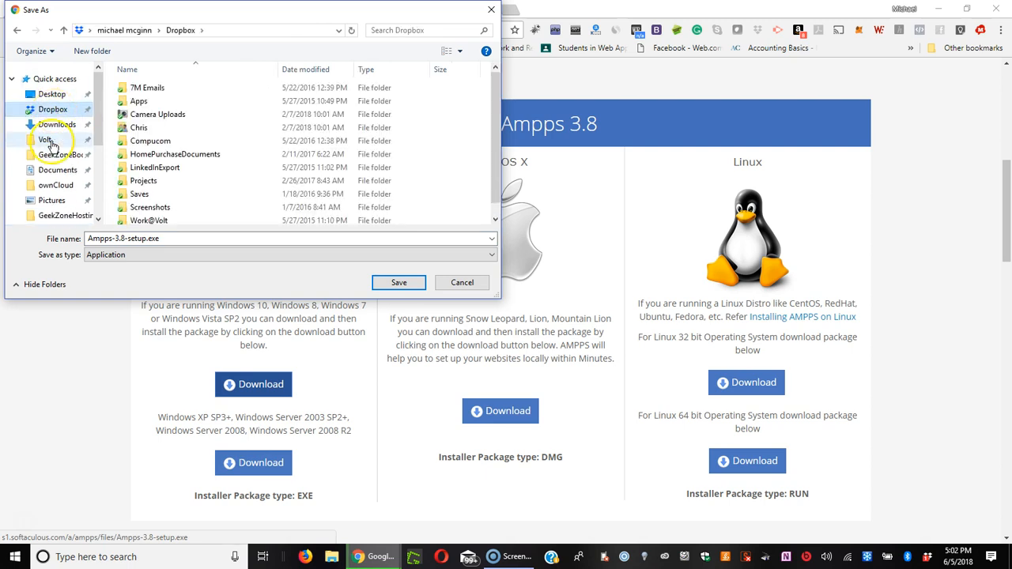
left_click(53, 127)
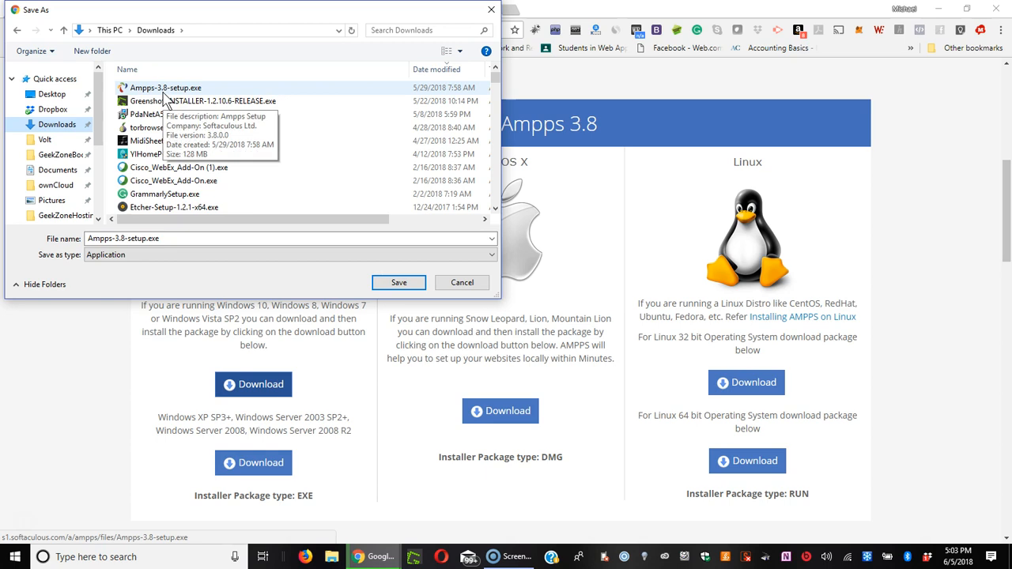
left_click(402, 283)
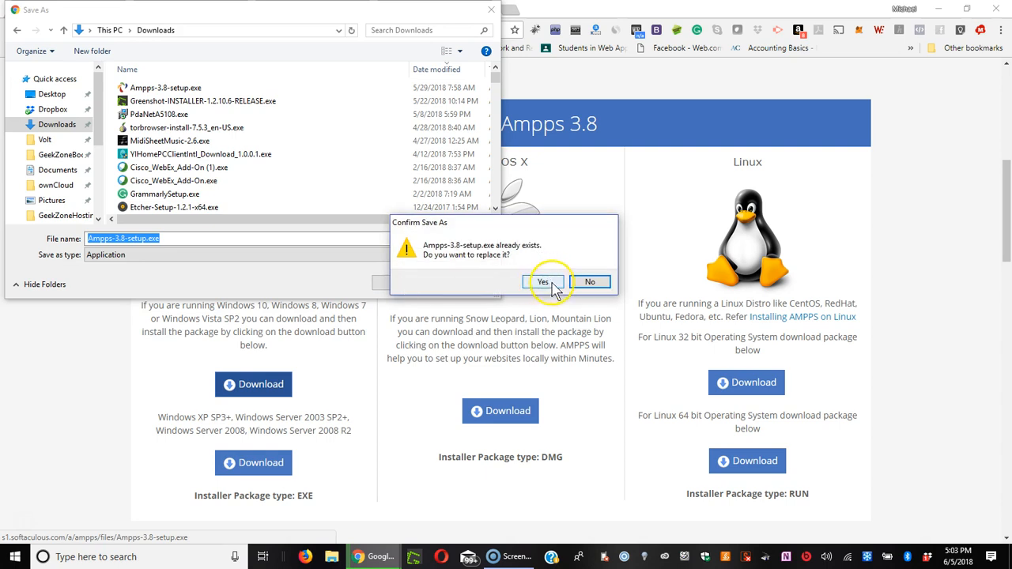
left_click(591, 283)
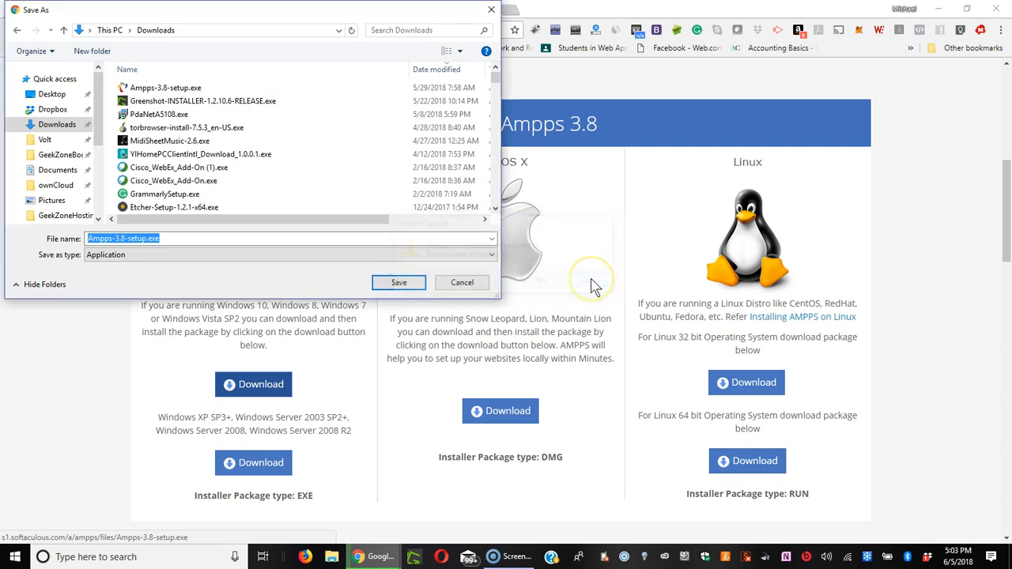
left_click(461, 283)
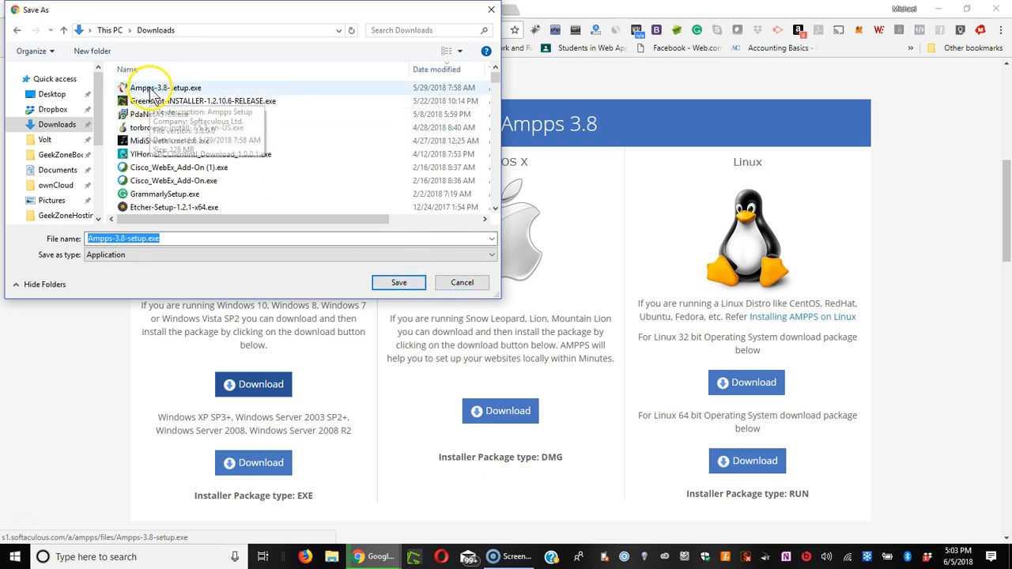
left_click(463, 283)
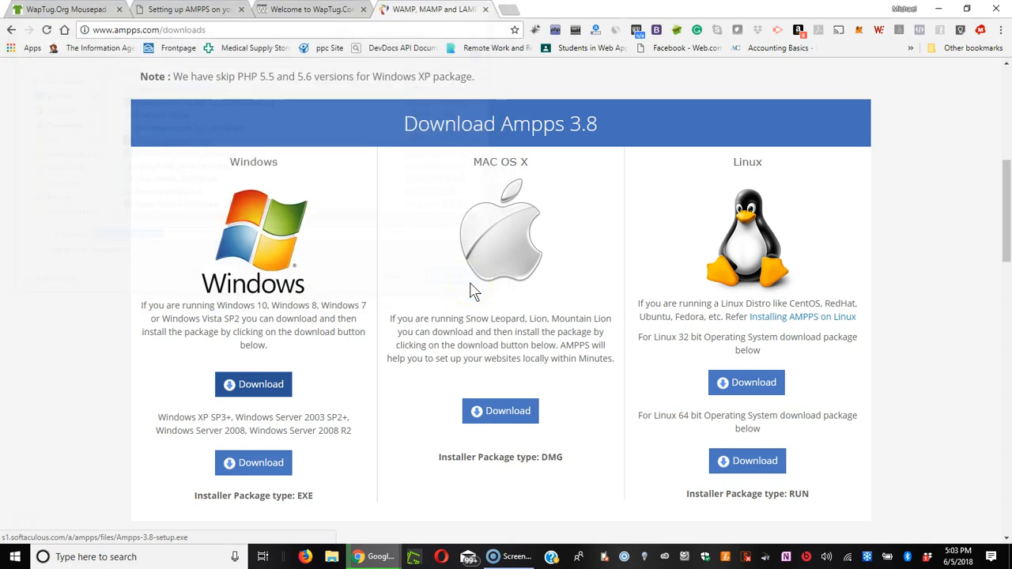
Open the Downloads folder in File Explorer and run Ampps-3.8-setup.exe.
left_click(332, 556)
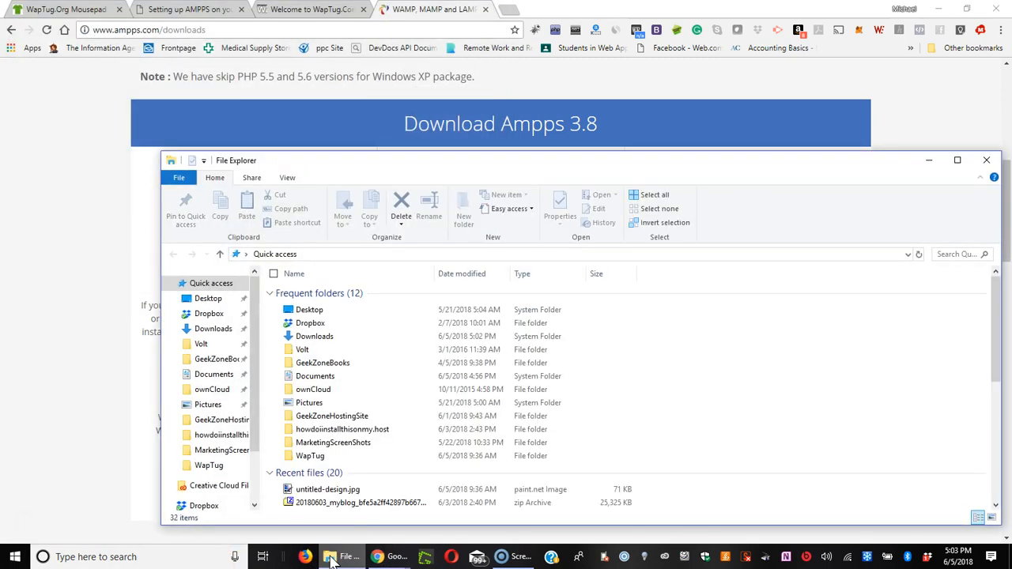
left_click(309, 334)
double_click(313, 338)
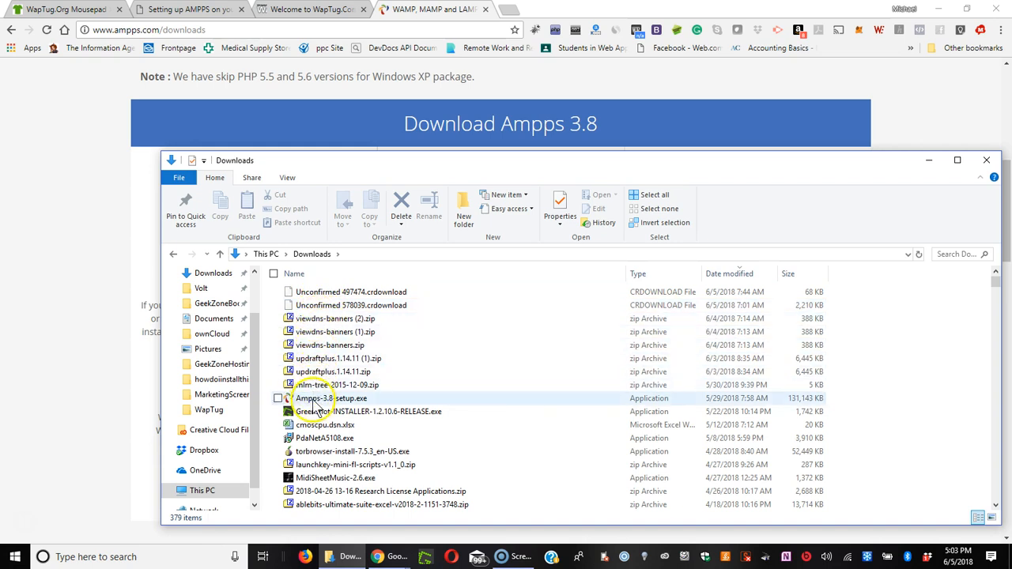
left_click(318, 402)
double_click(317, 401)
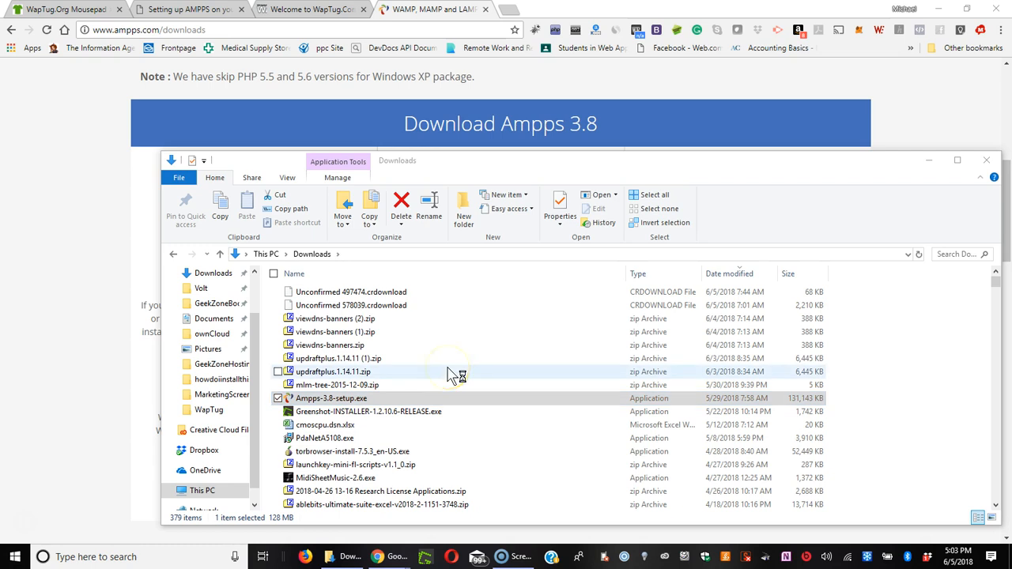
Clear the File Explorer and browser windows off the desktop, leaving the Ampps setup wizard in view.
left_click(928, 166)
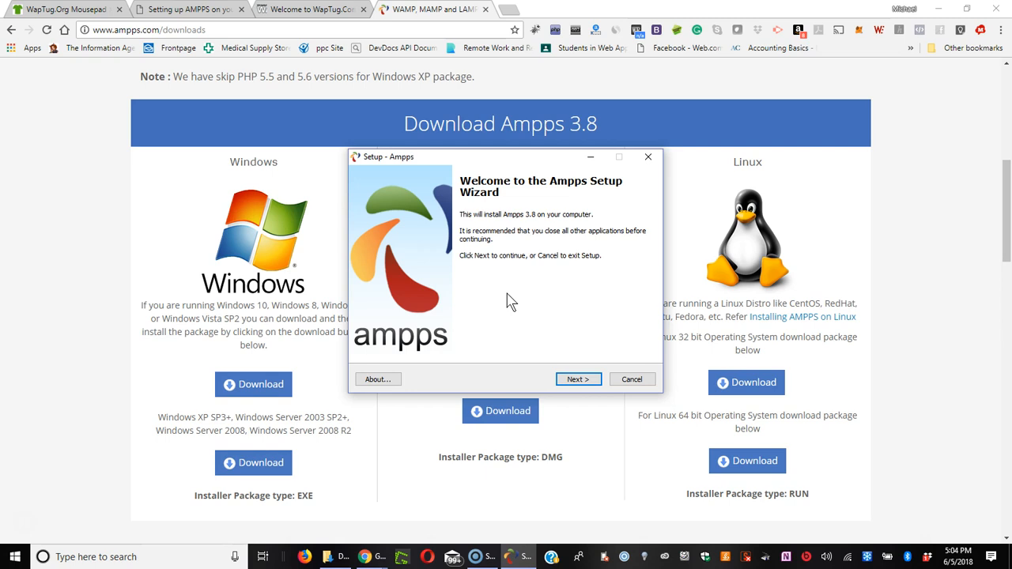
left_click(939, 11)
left_click(996, 12)
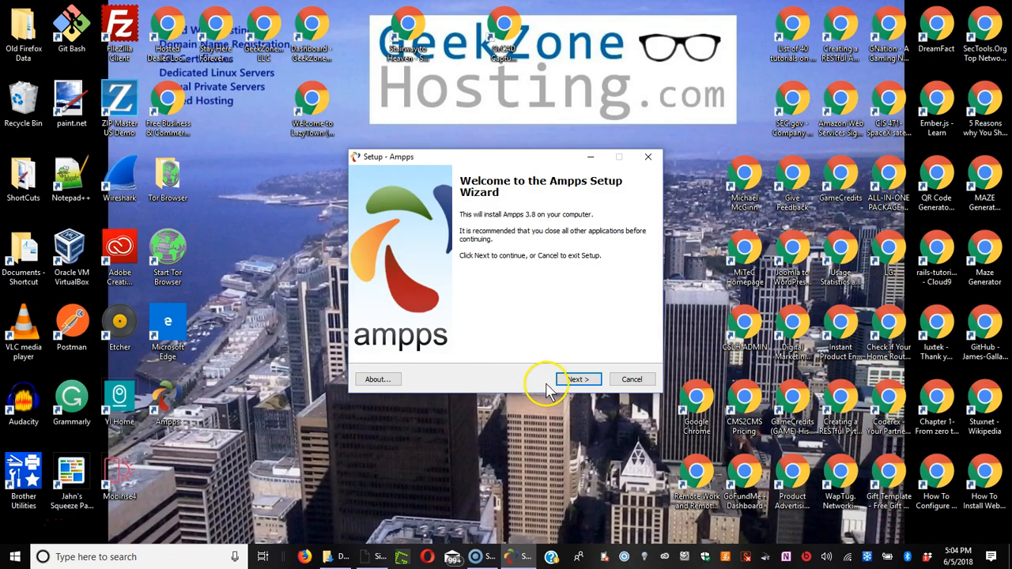
Proceed past the setup wizard's welcome page, look through the license agreement and accept it.
left_click(577, 381)
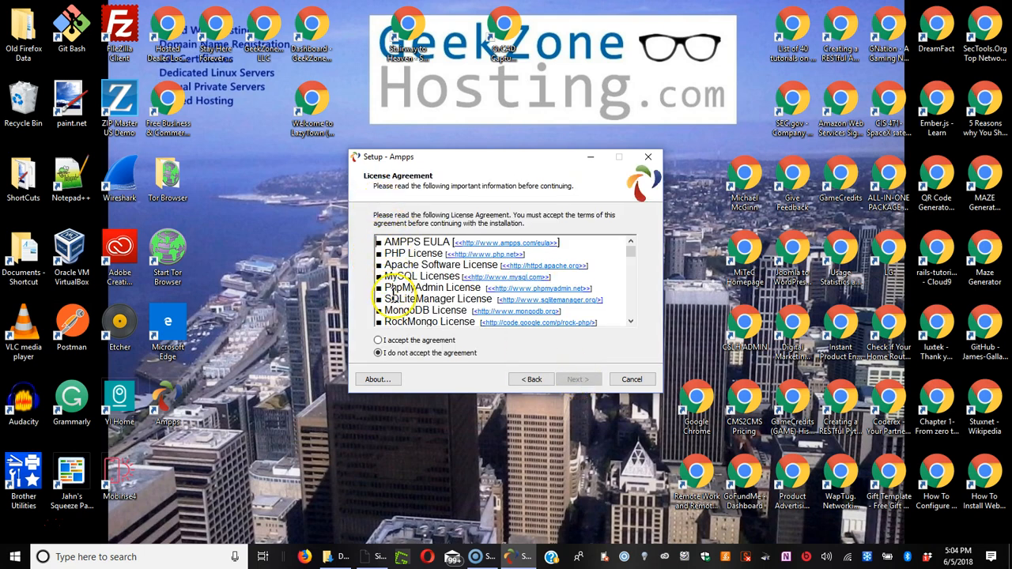
scroll(405, 317, "down", 6)
scroll(406, 317, "up", 6)
scroll(406, 317, "down", 2)
scroll(406, 317, "down", 5)
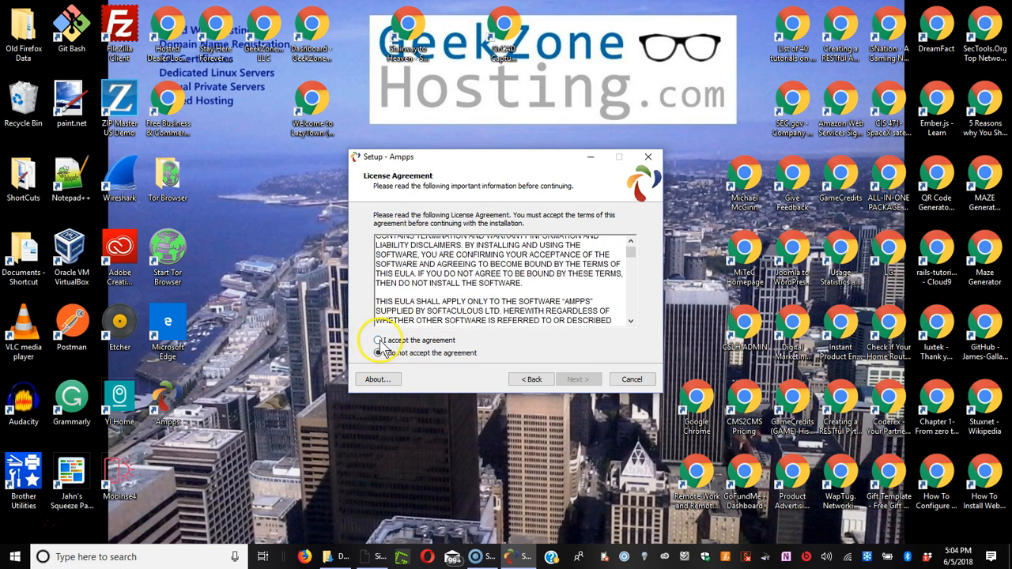
left_click(379, 341)
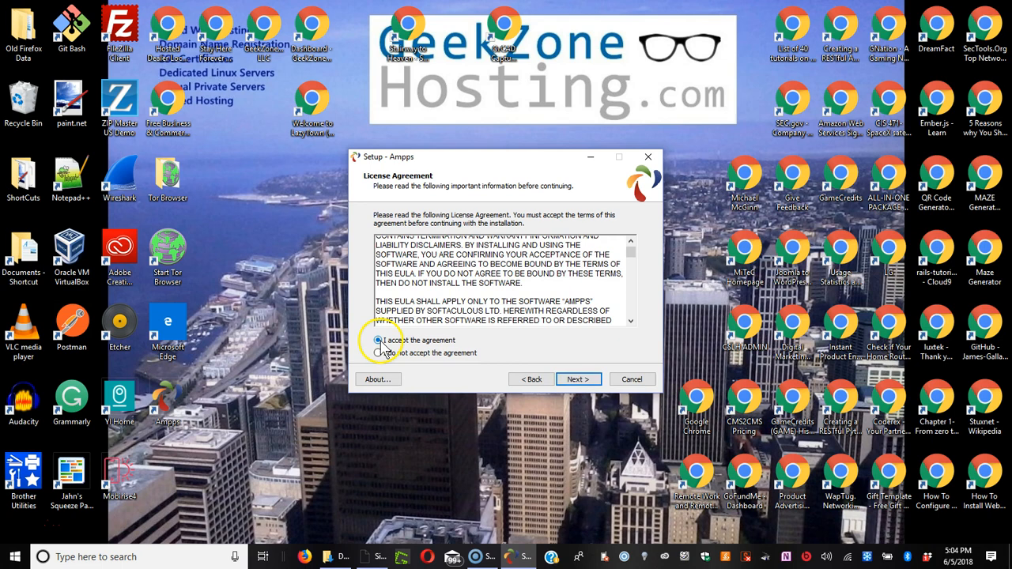
left_click(590, 385)
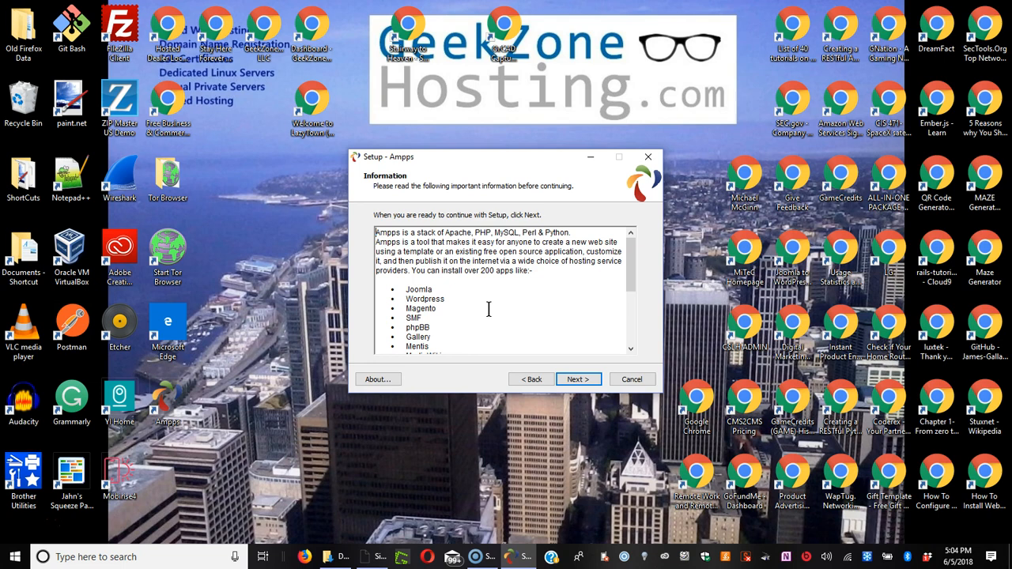
Start installing Ampps to C:\Program Files (x86)\Ampps with the Start Menu folder Ampps and desktop, quicklaunch and startmenu icons.
scroll(489, 310, "down", 2)
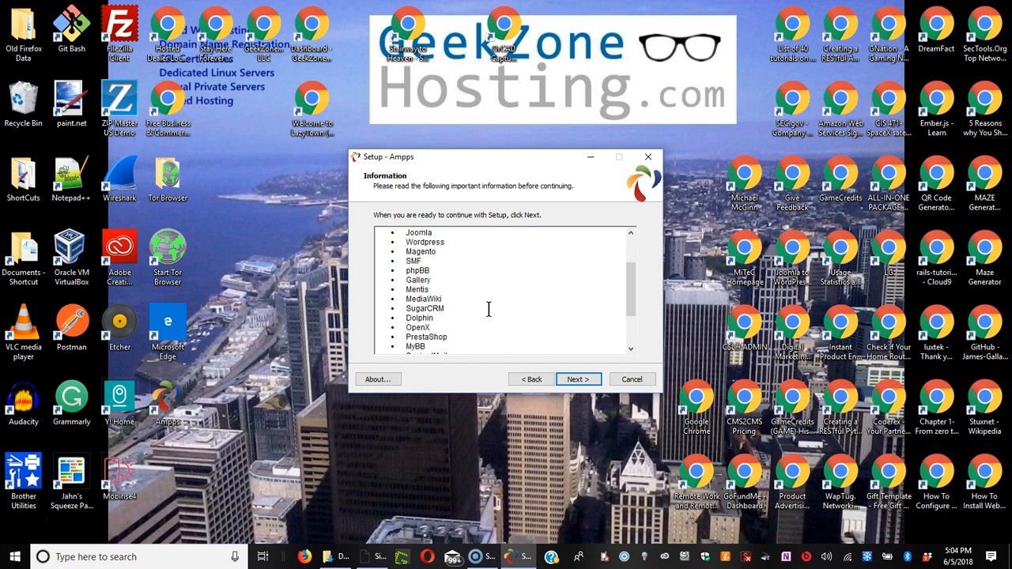
scroll(489, 309, "down", 2)
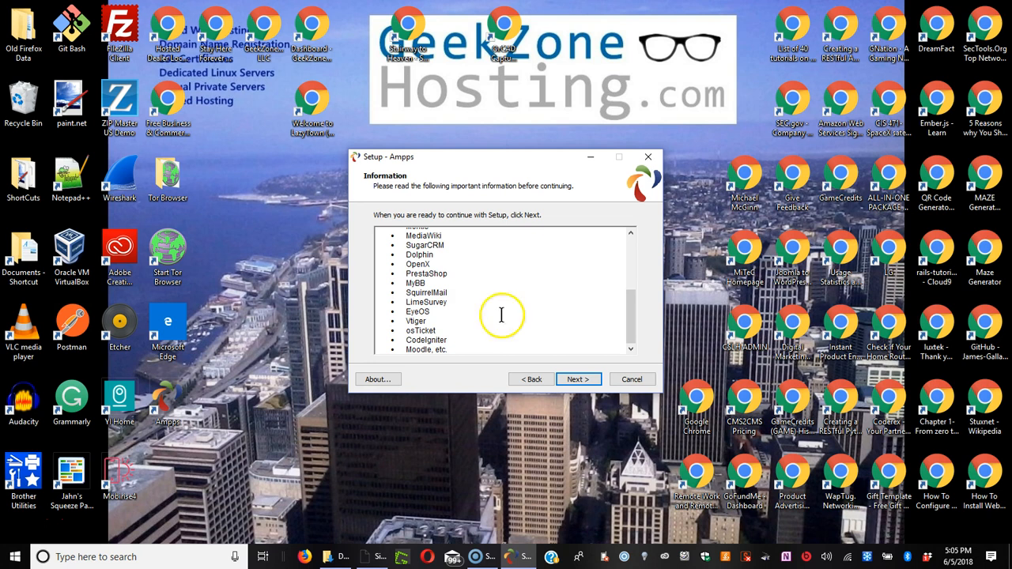
left_click(579, 381)
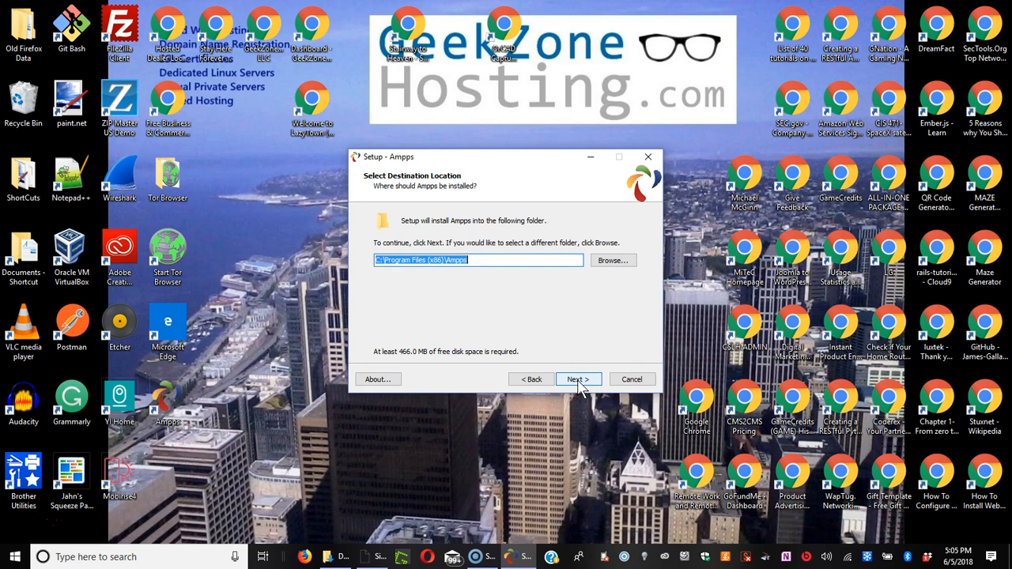
left_click(578, 382)
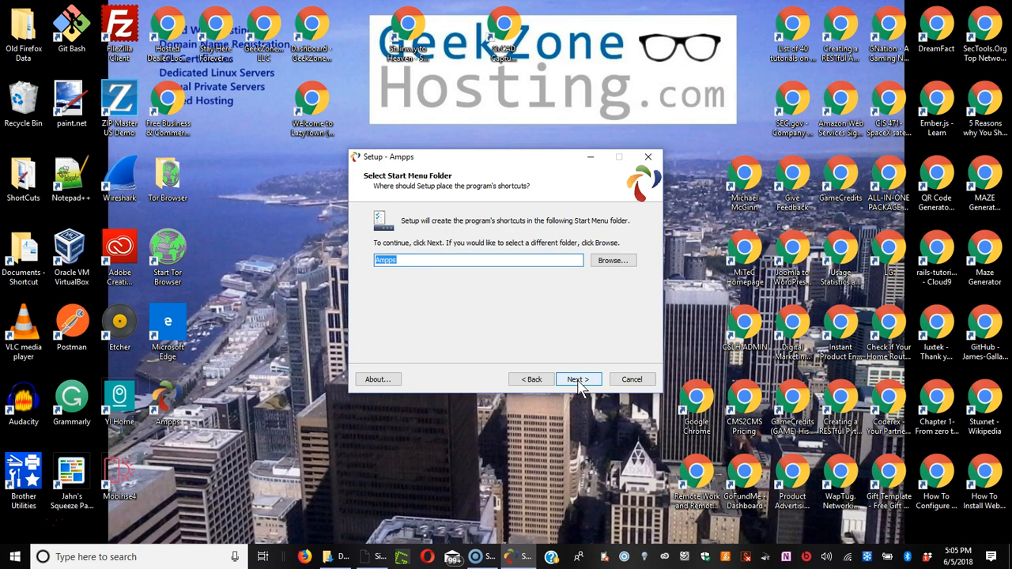
left_click(579, 385)
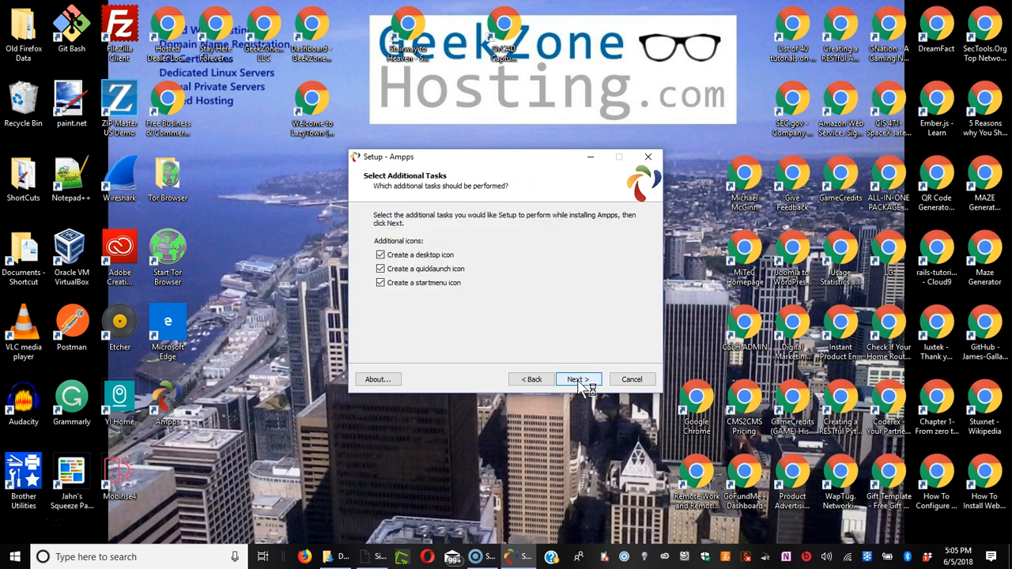
left_click(583, 383)
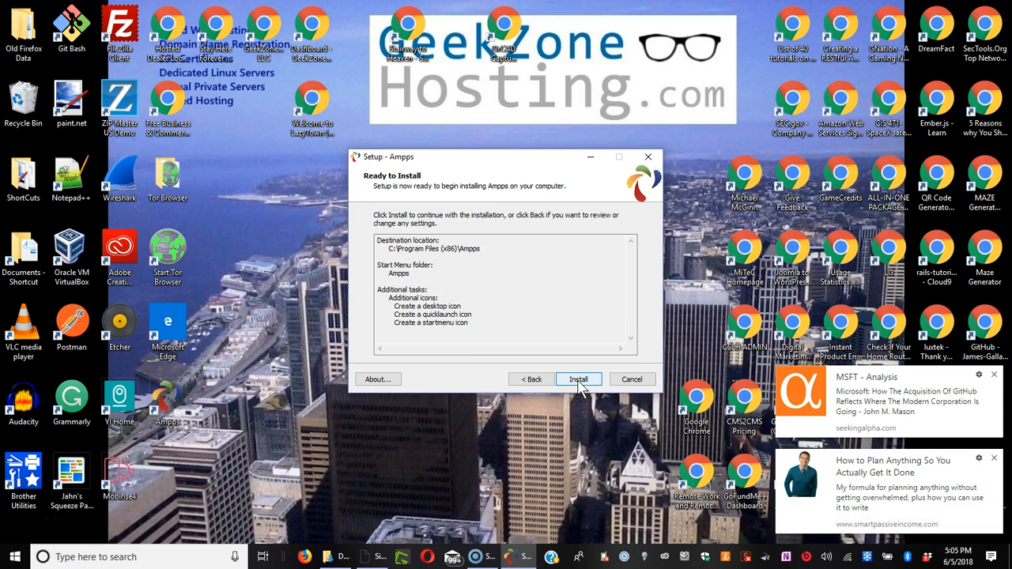
left_click(578, 382)
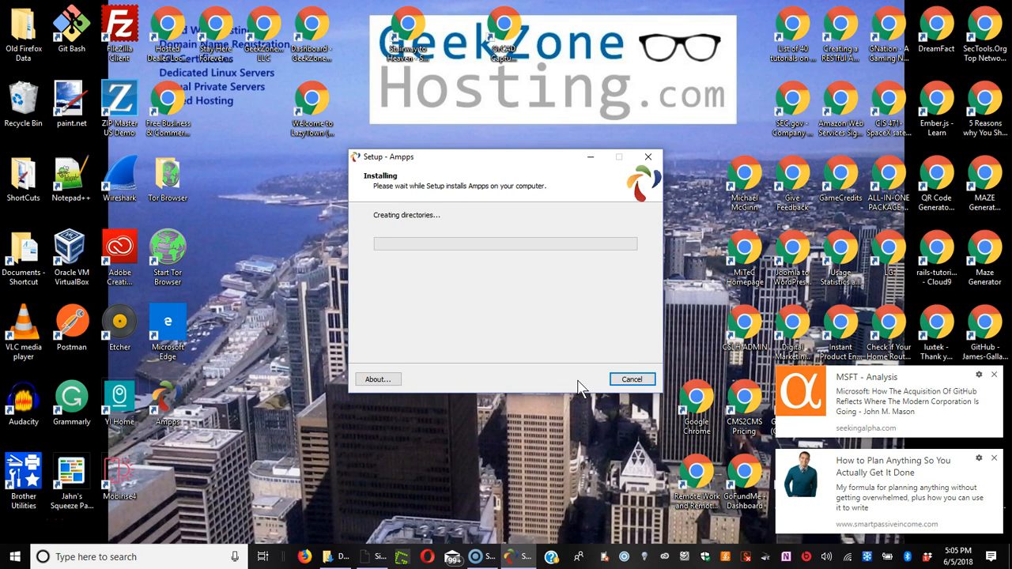
Dismiss the MSFT - Analysis and How to Plan Anything notifications while the installer runs.
left_click(995, 376)
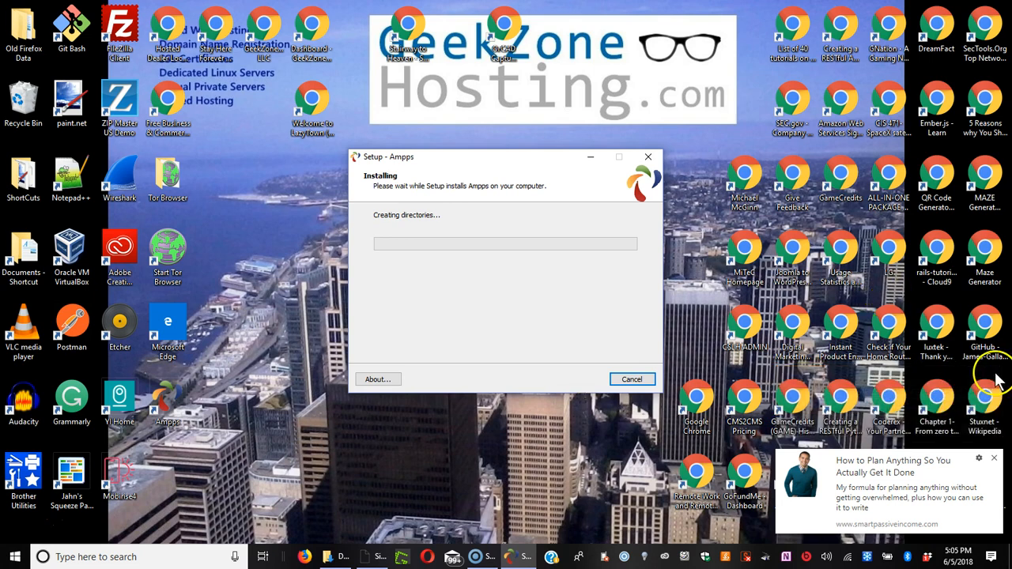
left_click(995, 460)
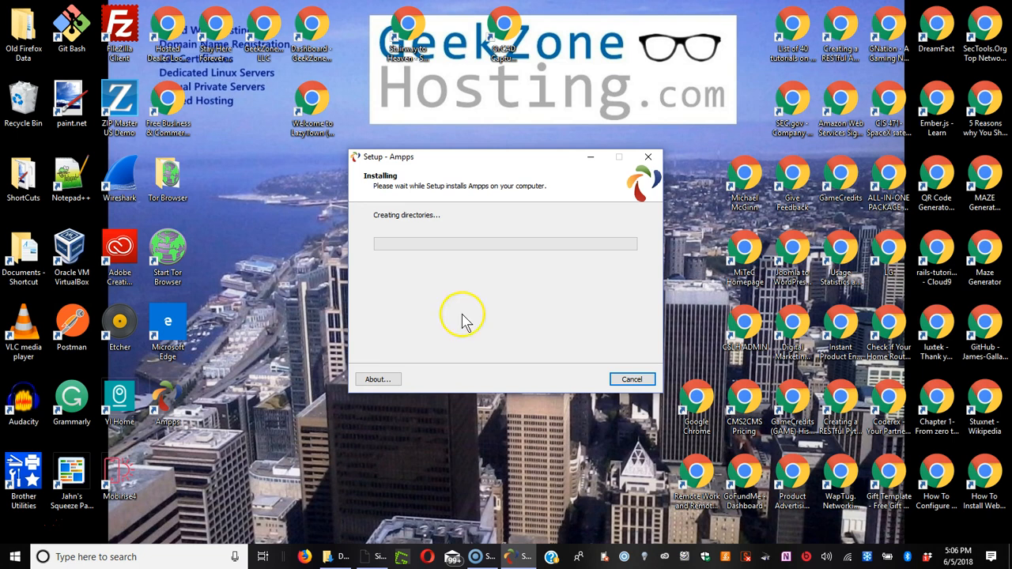
mouse_move(378, 560)
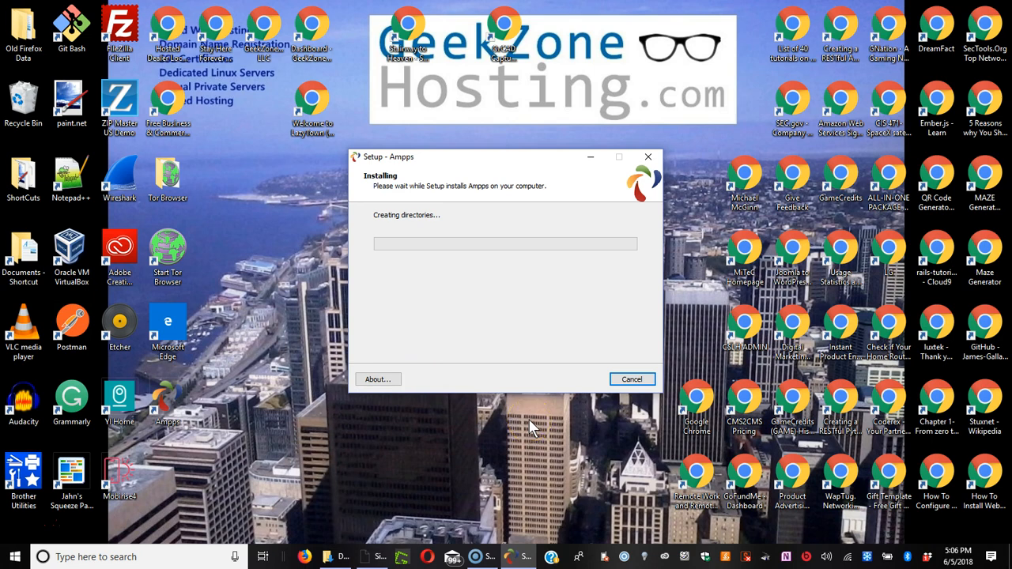
View the Ampps setup's About information and close it while the installation runs.
left_click(637, 379)
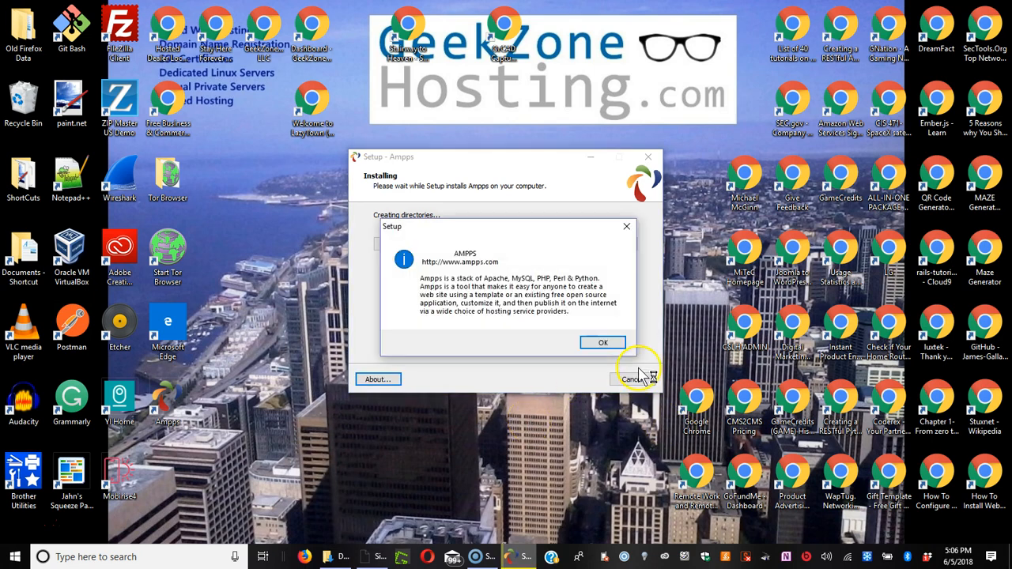
left_click(603, 343)
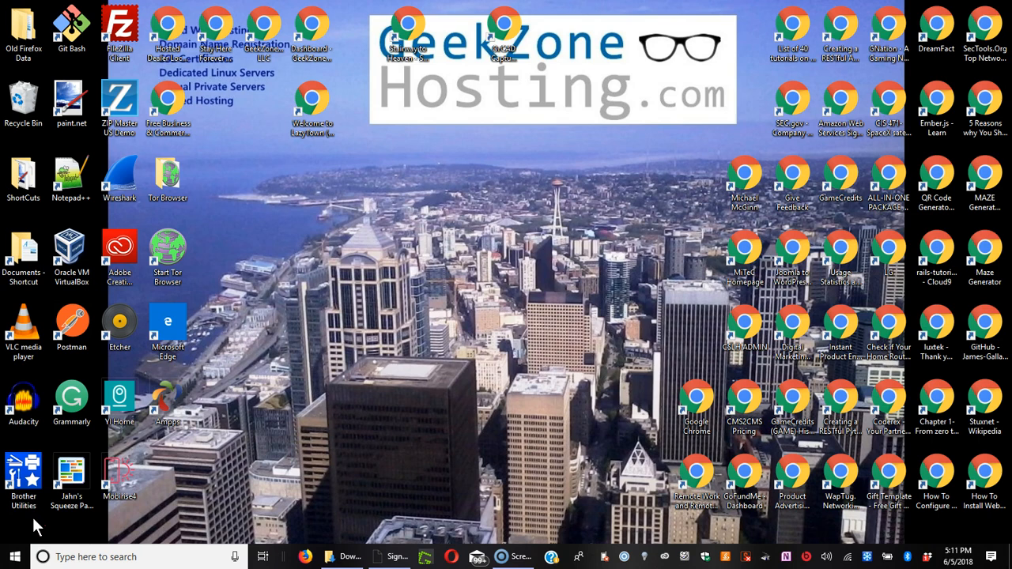
Move the Stairway to Heaven and OrCAD Capture Cloud desktop shortcuts beside the Free Business and Tor Browser shortcuts.
left_click_drag(412, 23, 242, 89)
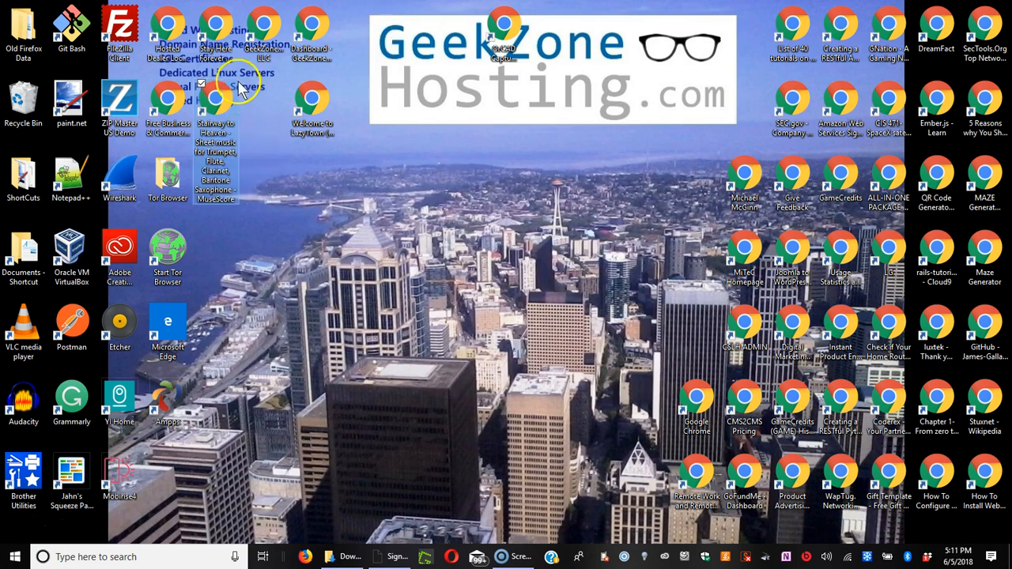
left_click_drag(504, 32, 215, 174)
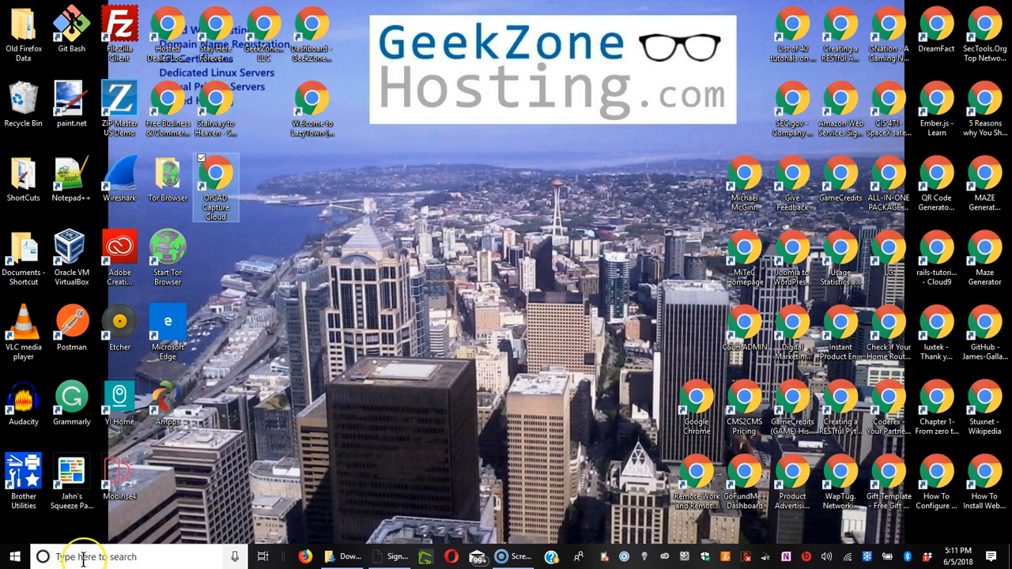
Launch Ampps from the Start menu's Coding Tools group, inside the tile folder with Oracle VM VirtualBox.
left_click(15, 558)
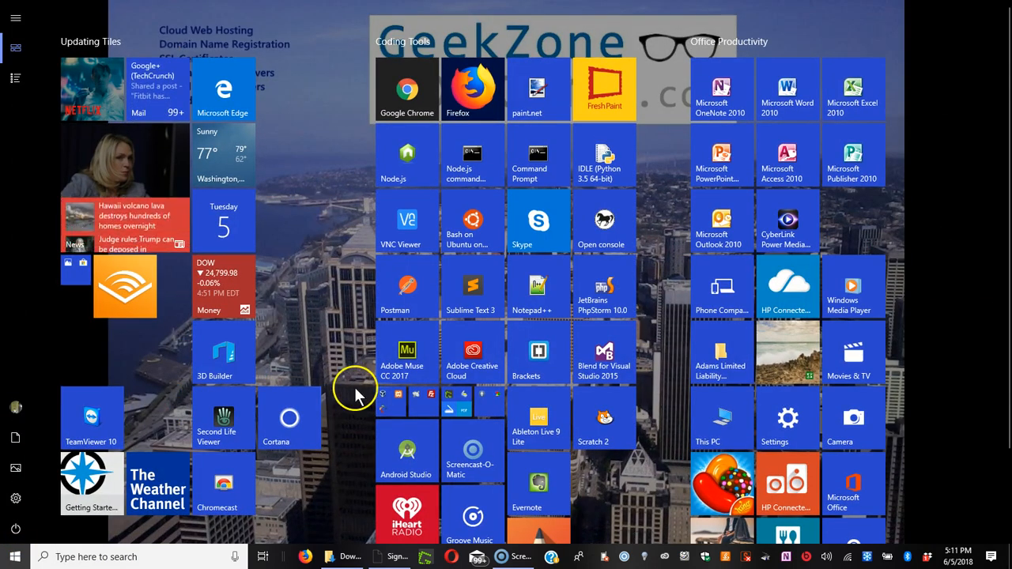
left_click(386, 408)
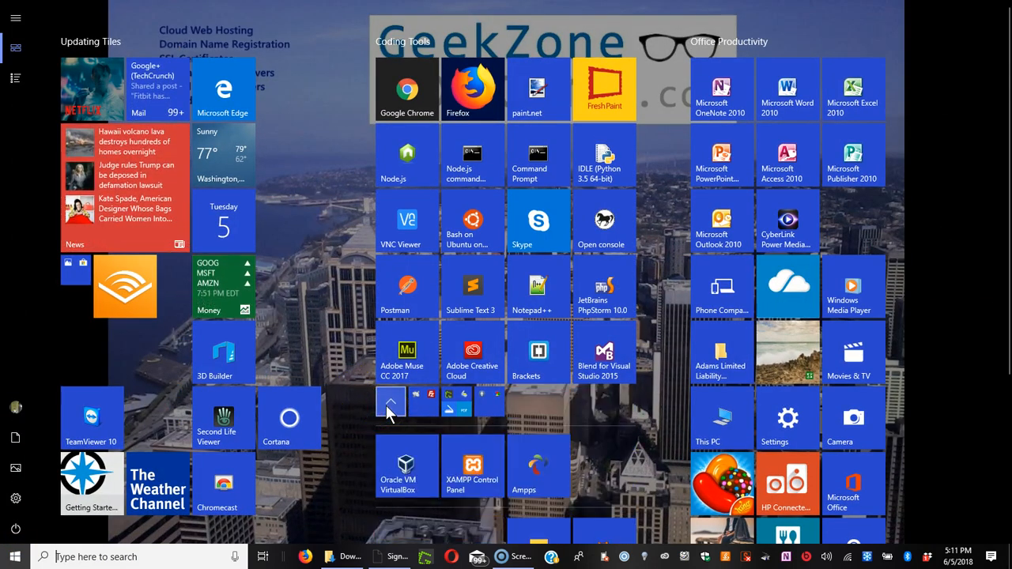
left_click(526, 489)
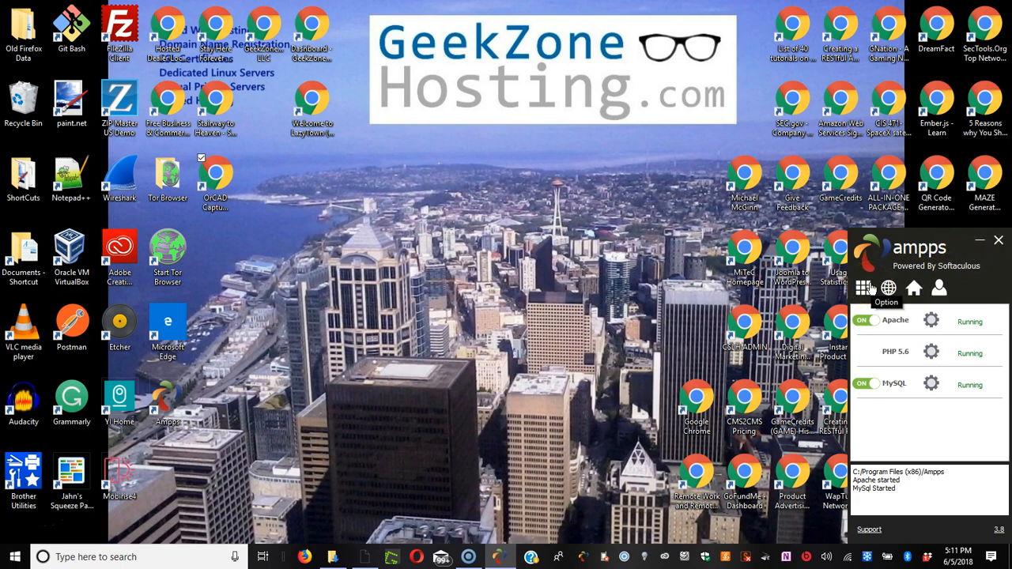
Reveal the service controls for Apache, PHP 5.6 and MySQL and examine their configuration and restart options.
left_click(932, 320)
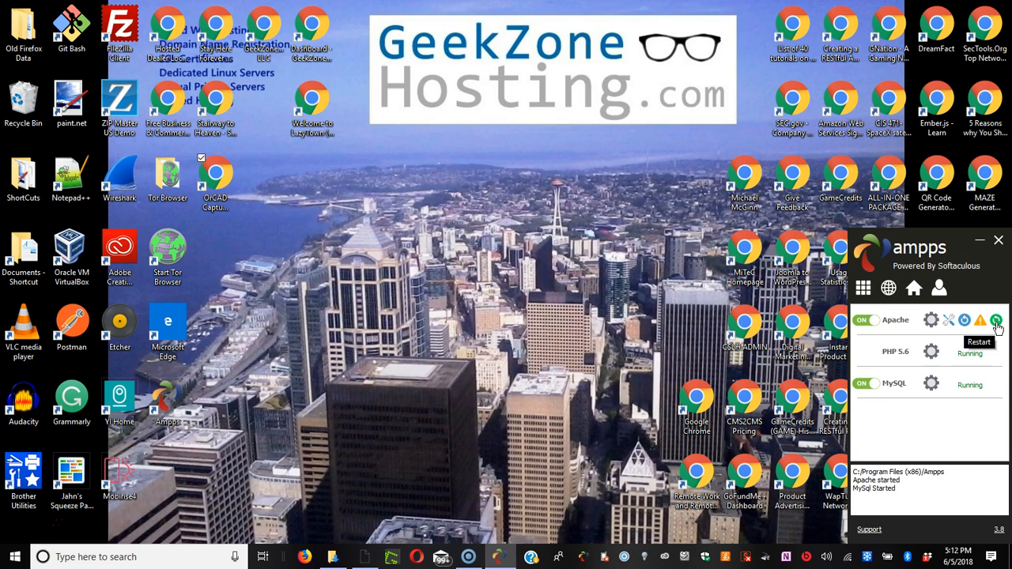
mouse_move(929, 352)
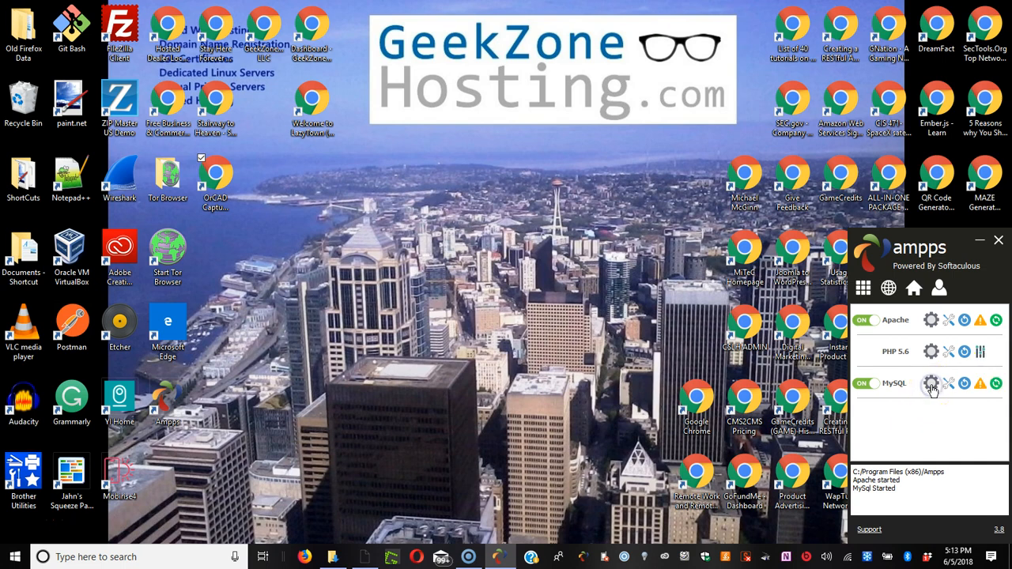
left_click(996, 385)
left_click(998, 385)
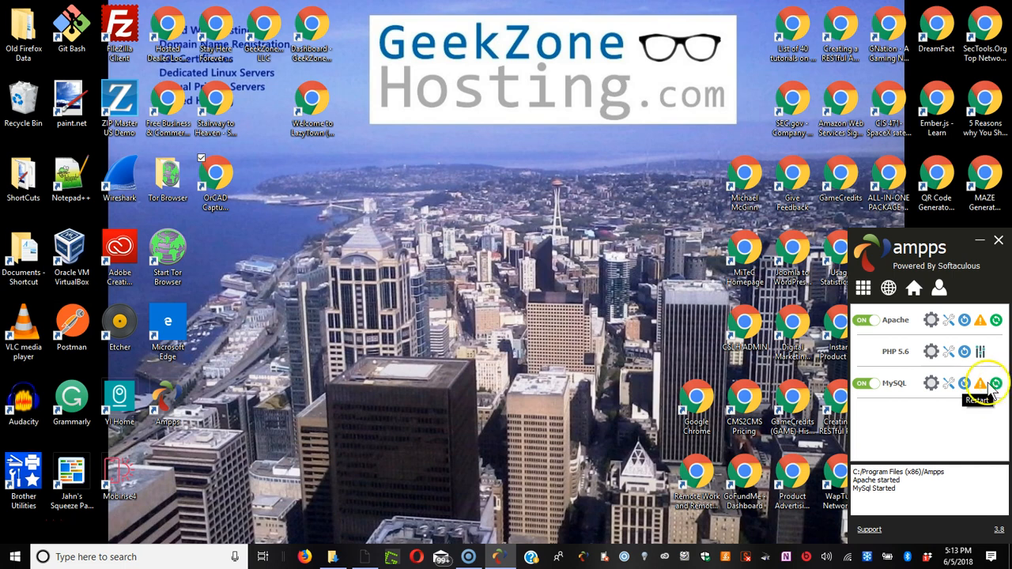
left_click(947, 385)
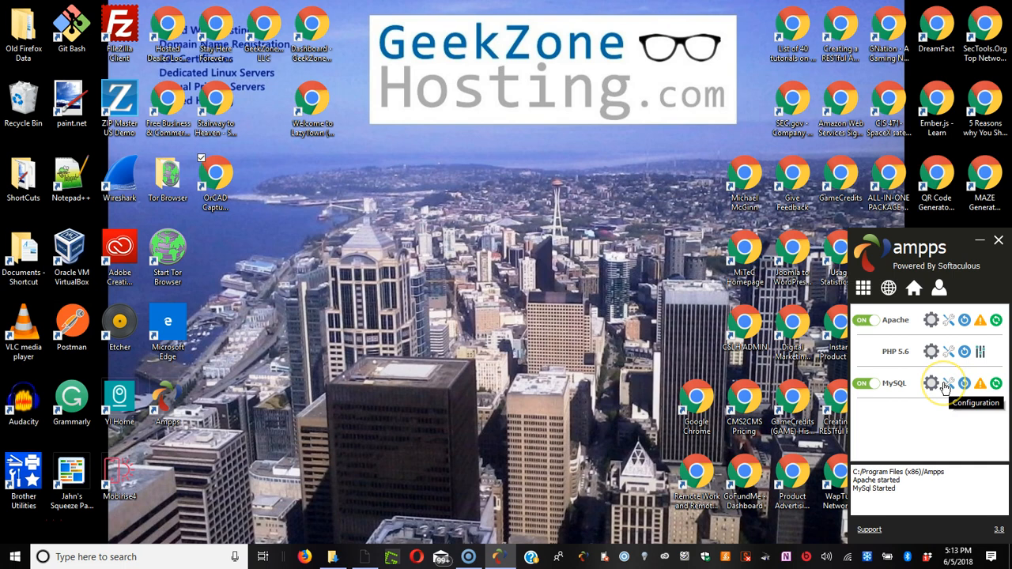
left_click(949, 321)
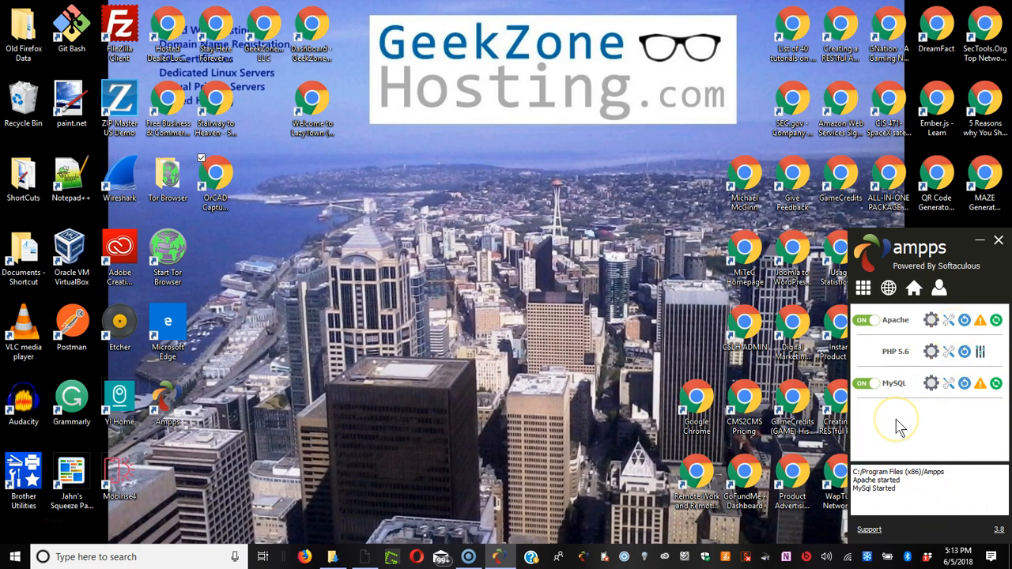
Open the AMPPS Admin Panel in the browser and look through its home page from Software Info to AMPPS News.
left_click(864, 289)
left_click(939, 291)
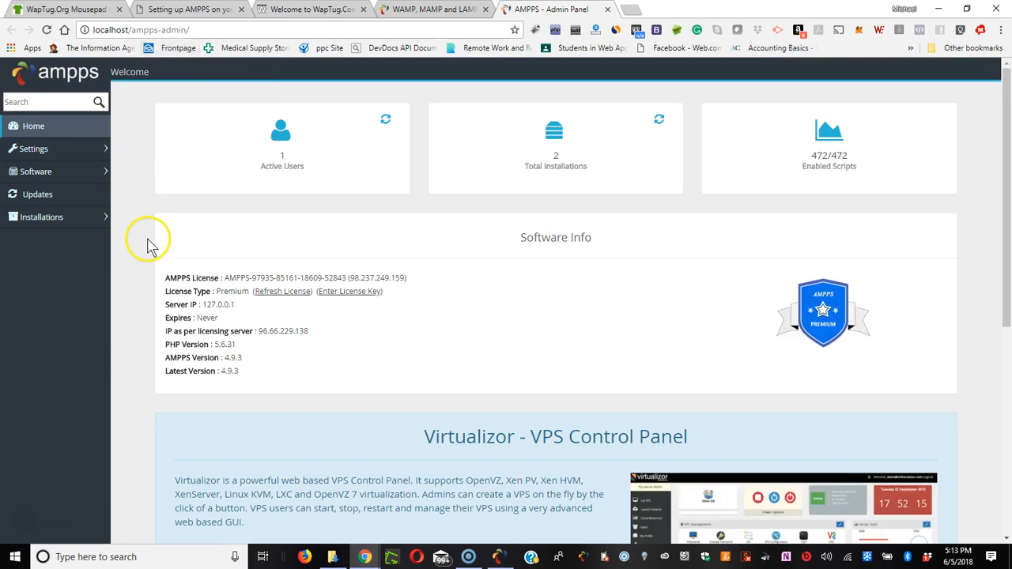
scroll(533, 360, "down", 2)
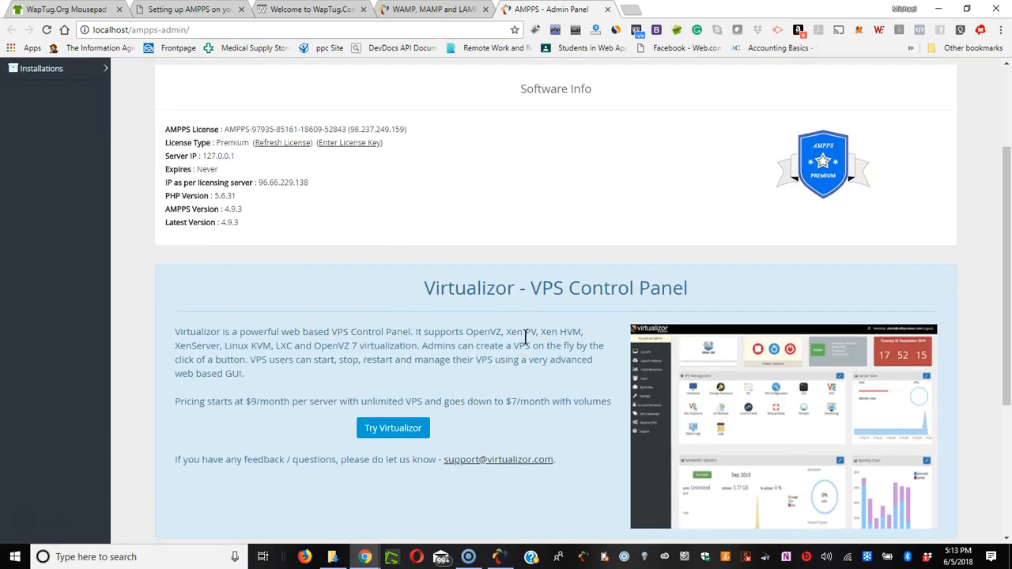
scroll(527, 340, "down", 2)
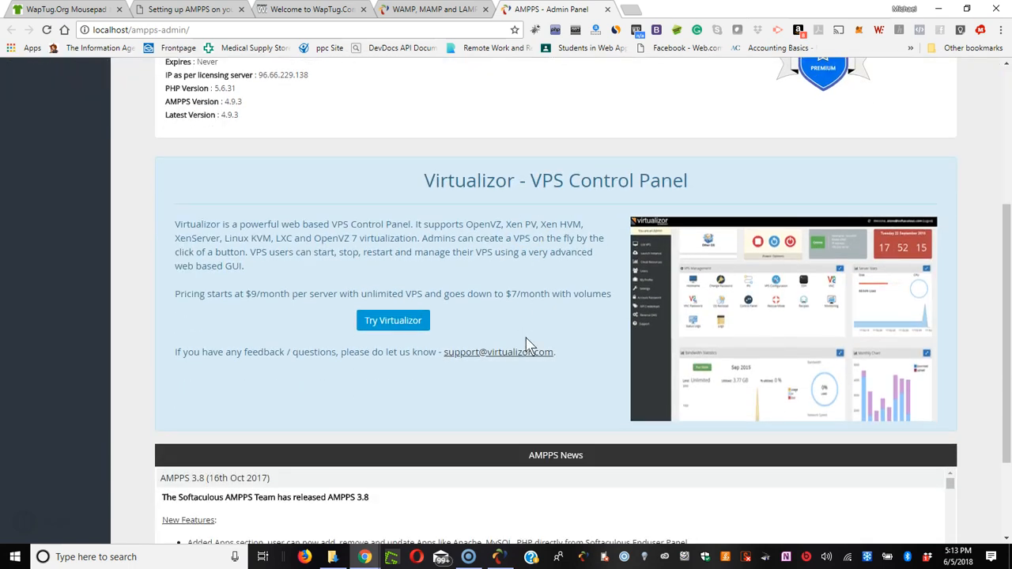
scroll(526, 345, "down", 1)
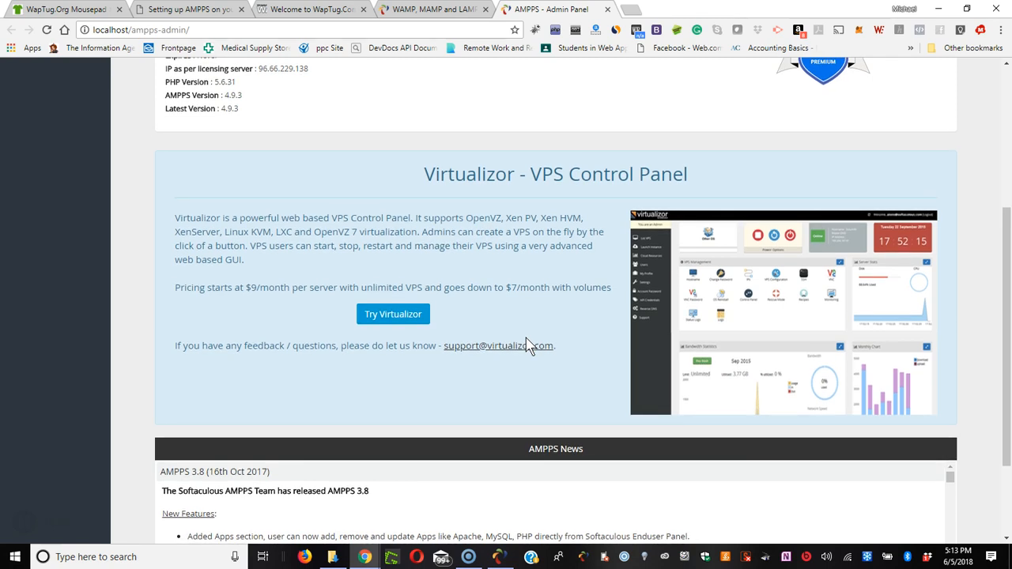
scroll(568, 275, "down", 3)
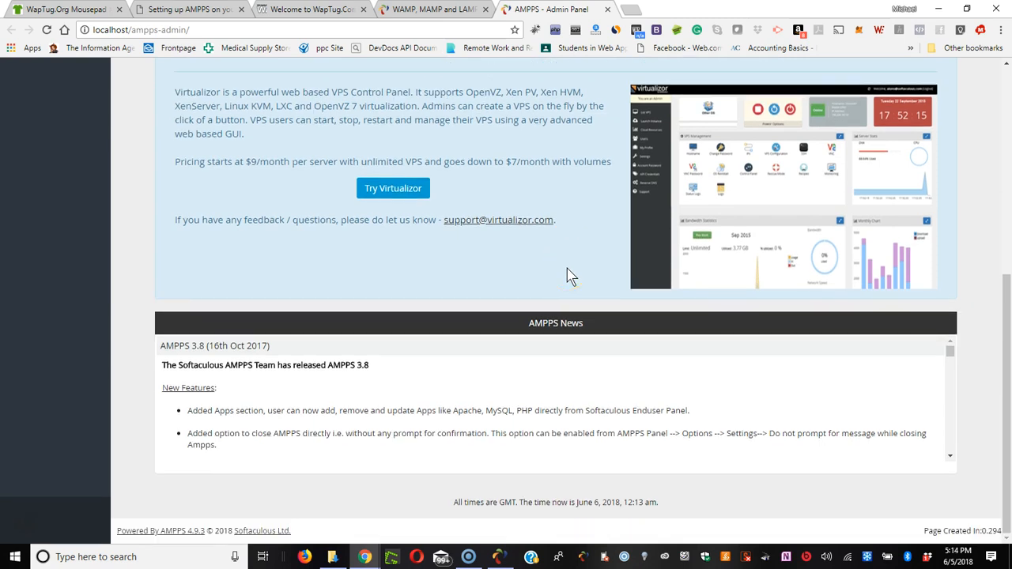
scroll(568, 275, "up", 5)
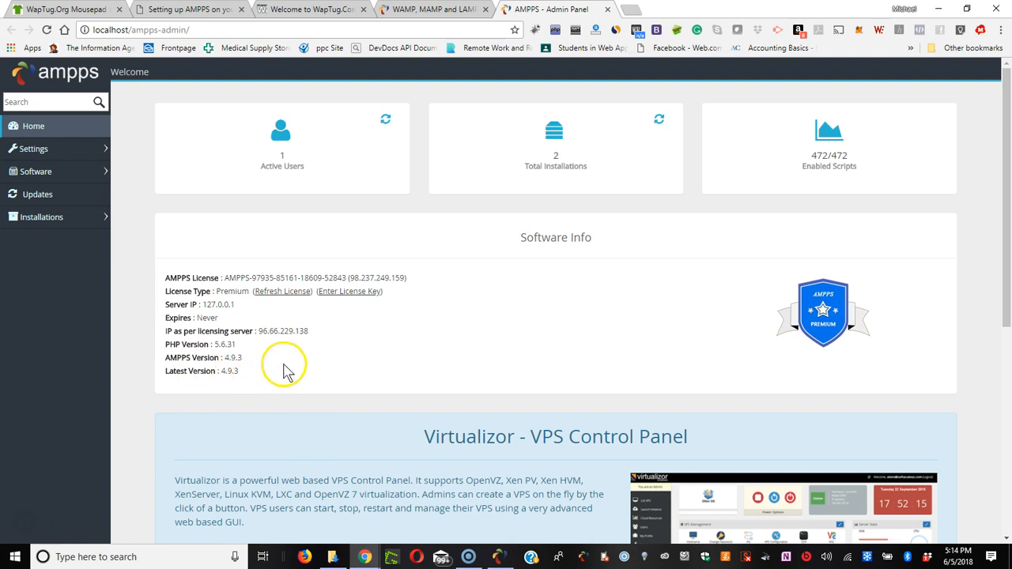
Open the admin panel's general settings and review the Software Paths, Rebranding Settings and General Settings sections.
left_click(34, 153)
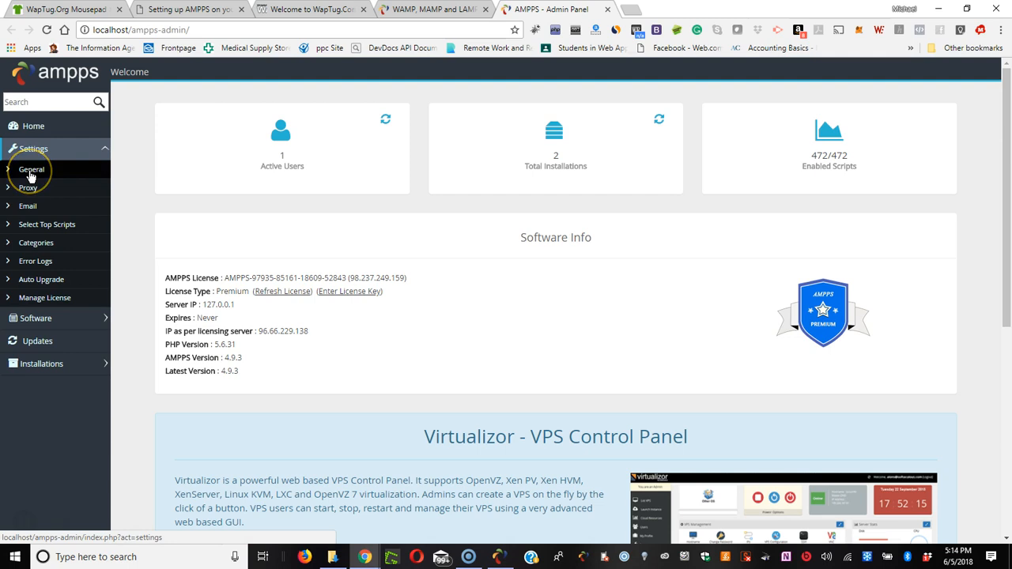
left_click(30, 176)
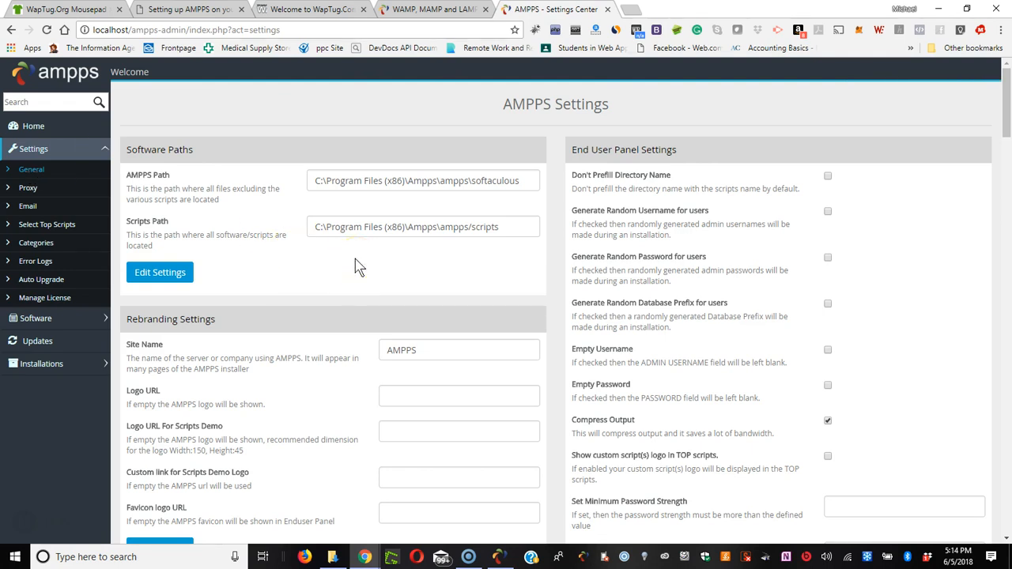
left_click(328, 272)
scroll(329, 277, "down", 2)
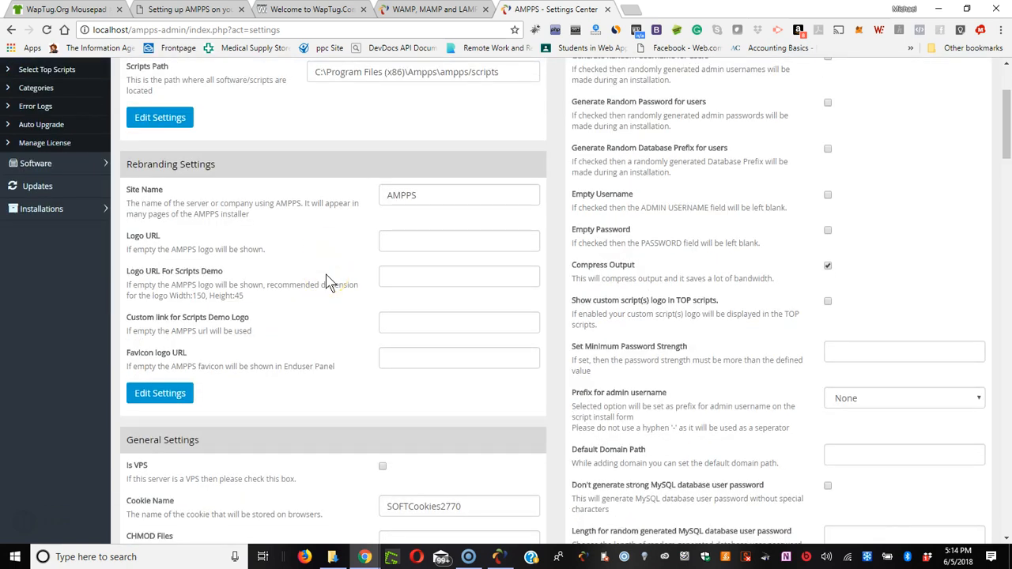
left_click(323, 317)
scroll(323, 324, "down", 3)
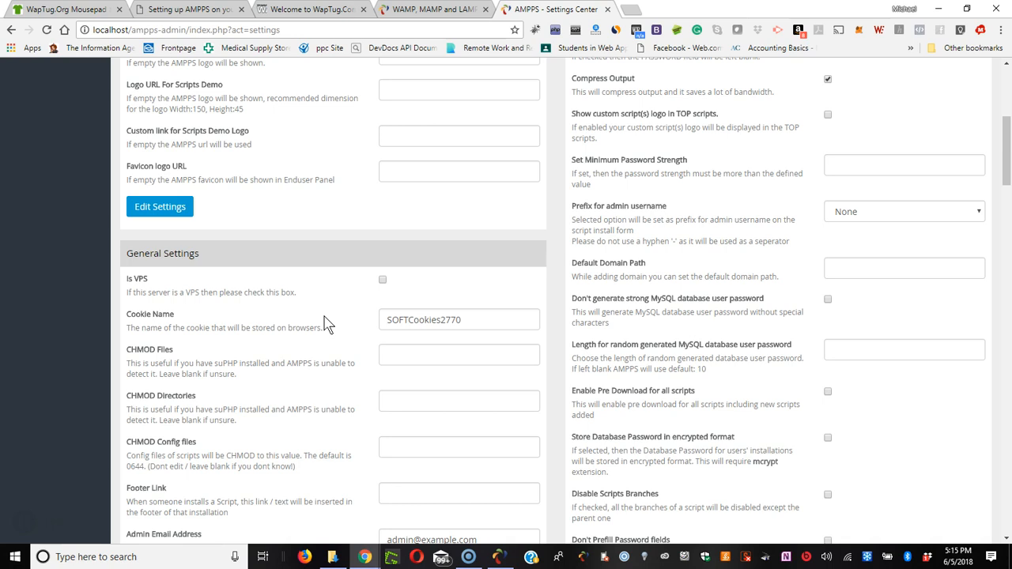
scroll(328, 325, "down", 1)
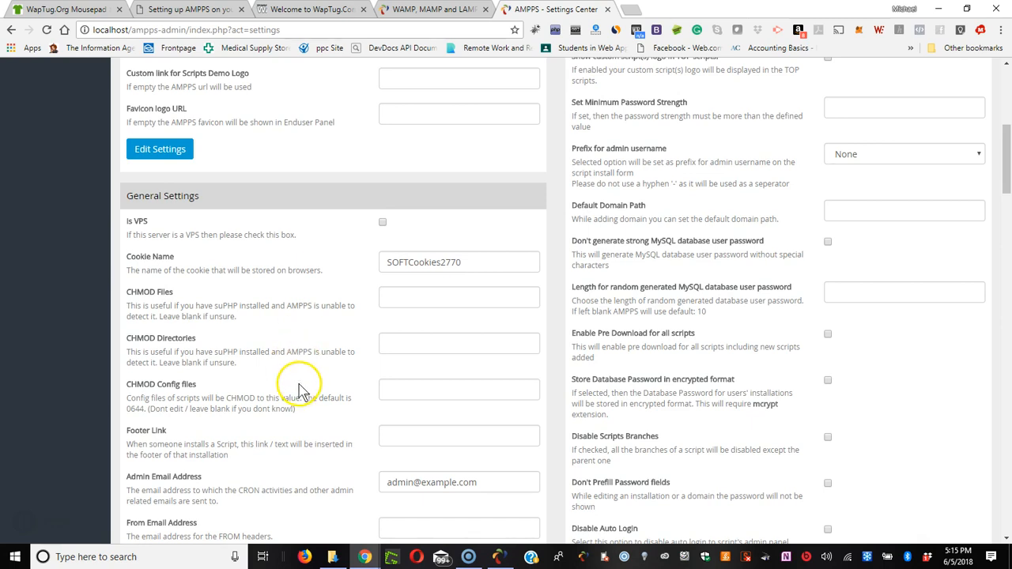
scroll(298, 376, "down", 2)
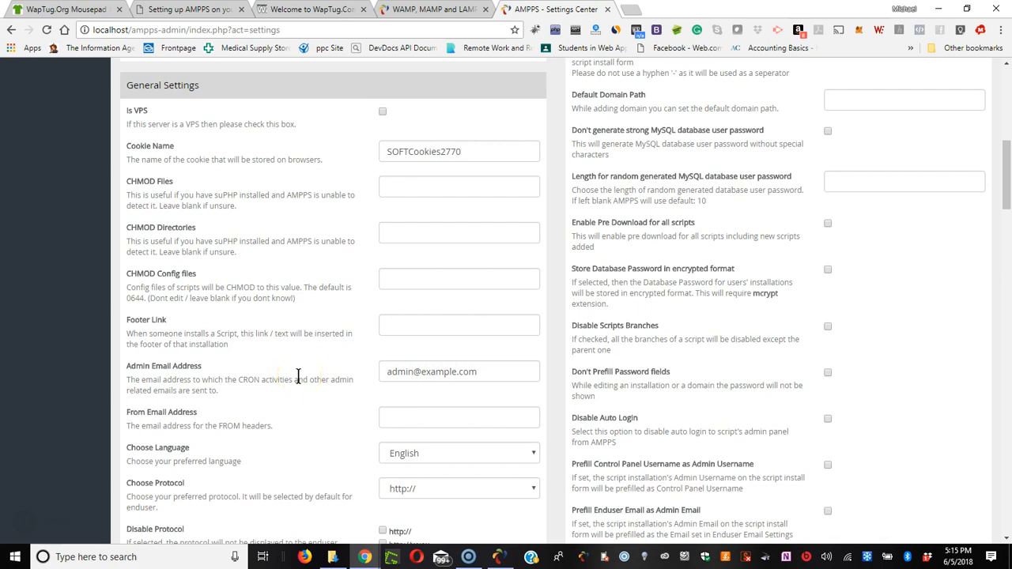
scroll(298, 376, "down", 1)
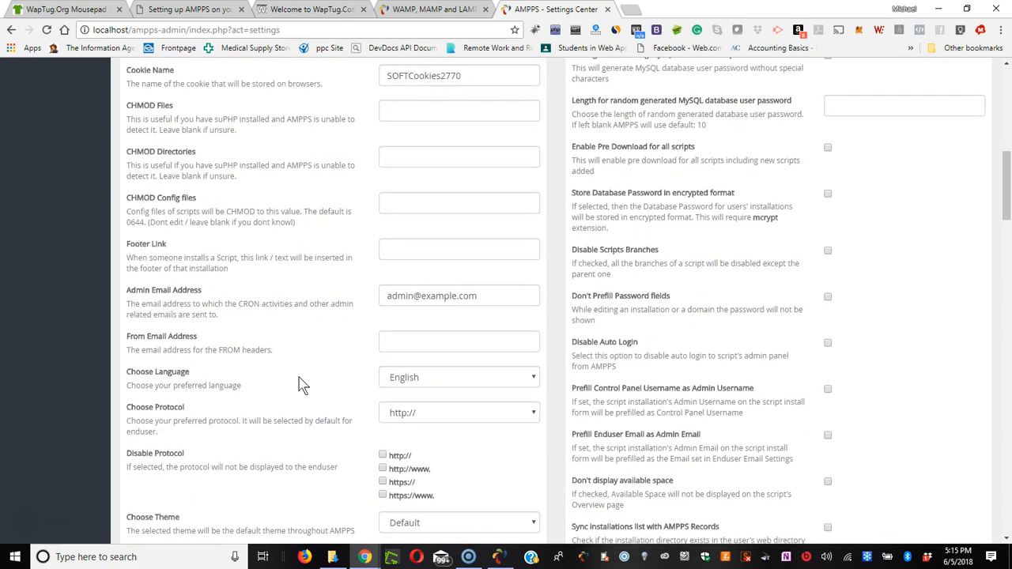
scroll(299, 386, "down", 1)
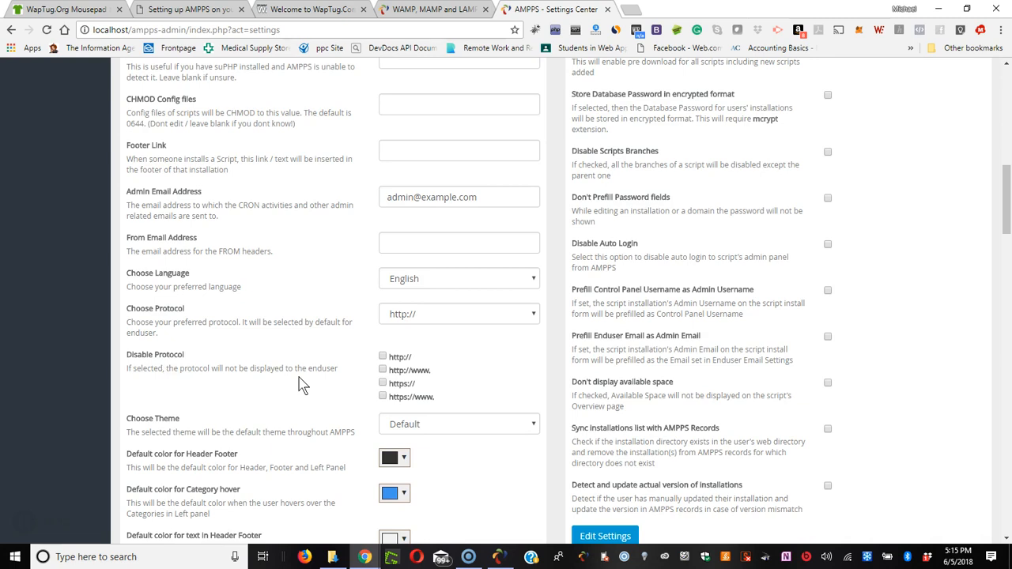
scroll(301, 384, "down", 2)
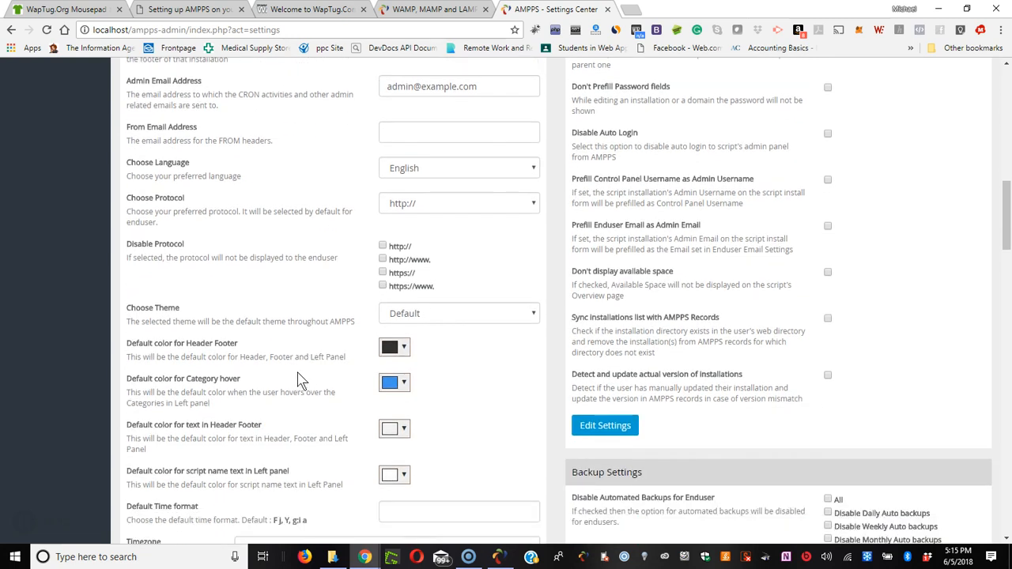
scroll(299, 379, "down", 2)
left_click(333, 402)
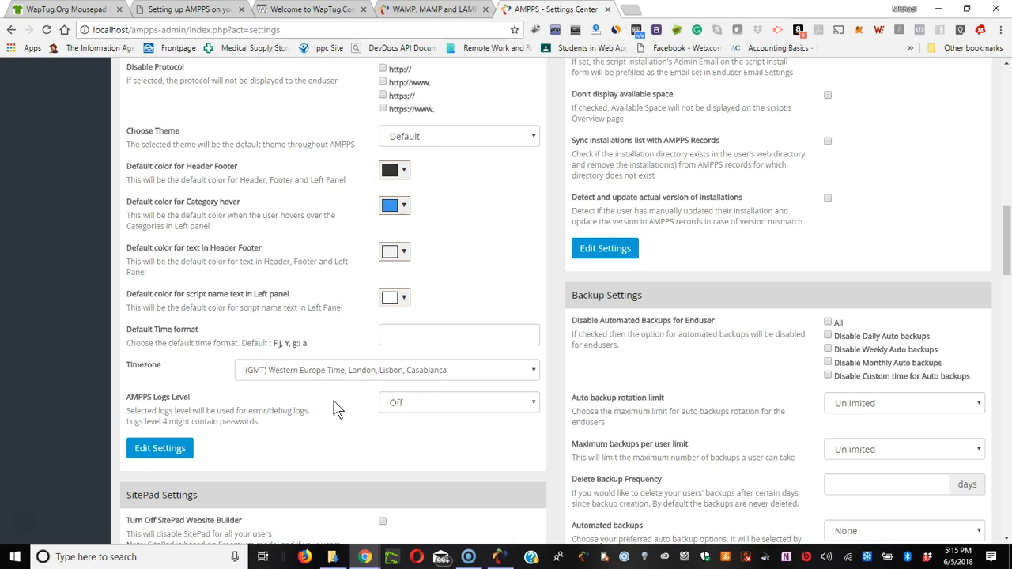
Examine the SitePad, PopularFX, Update, Backup and Email settings further down the AMPPS Settings page.
scroll(350, 233, "up", 3)
scroll(351, 238, "down", 5)
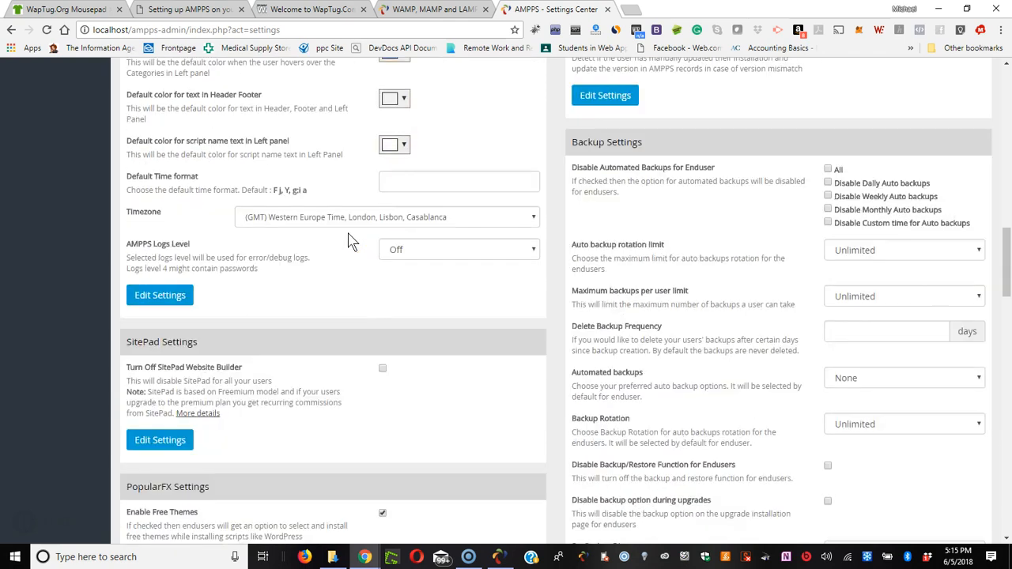
scroll(352, 241, "down", 2)
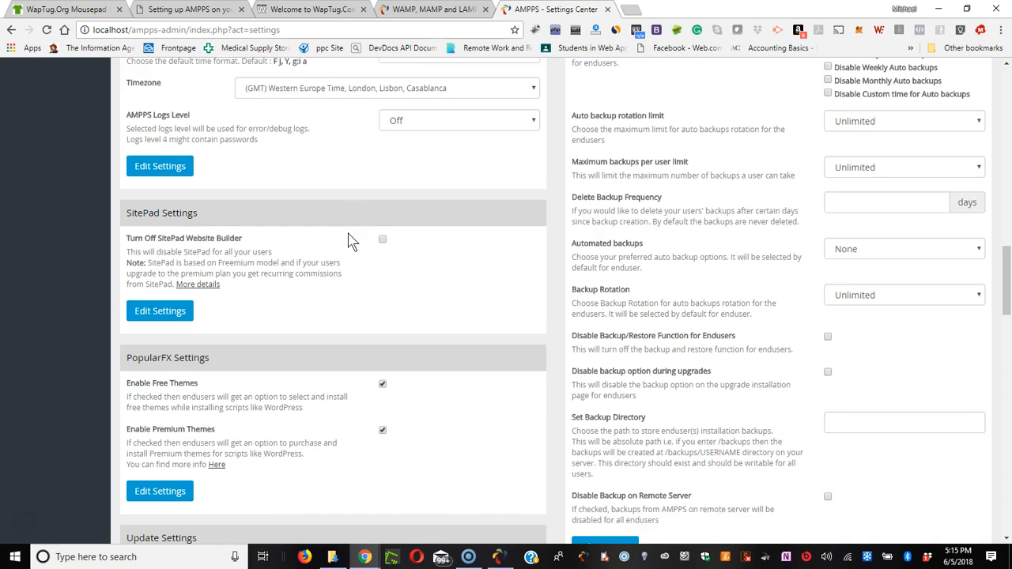
scroll(352, 241, "down", 2)
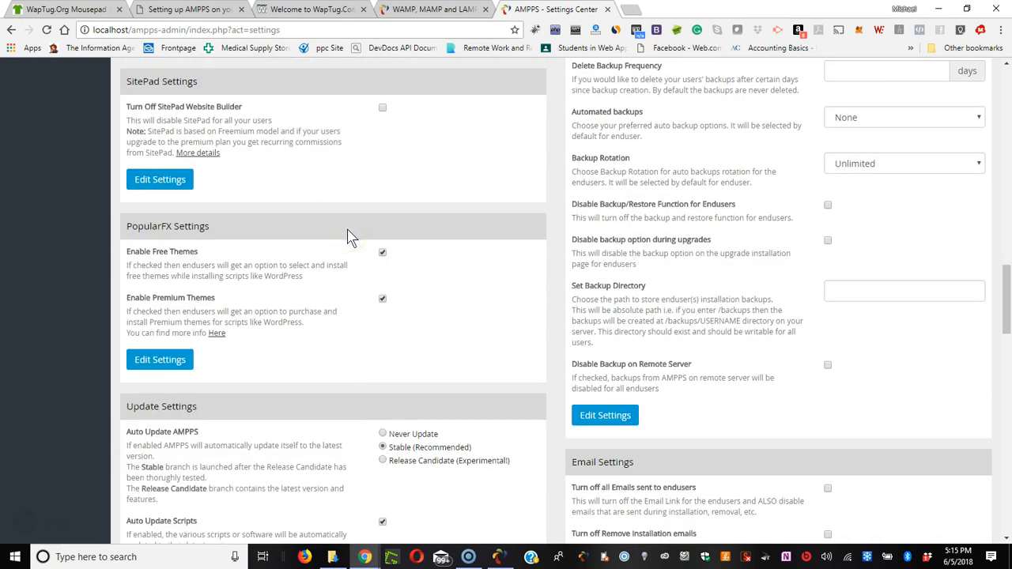
scroll(352, 238, "down", 1)
scroll(348, 231, "down", 4)
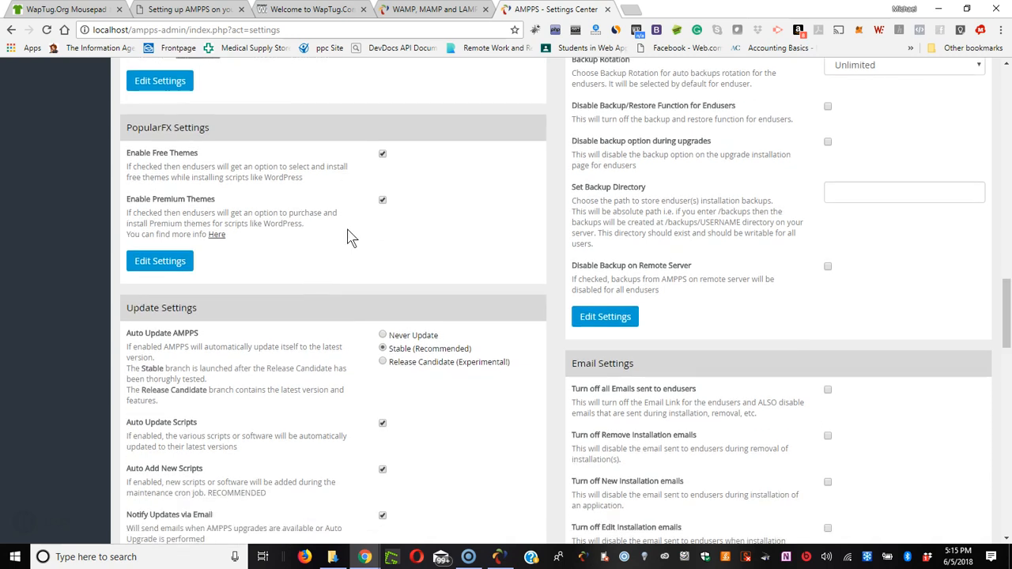
scroll(348, 231, "up", 1)
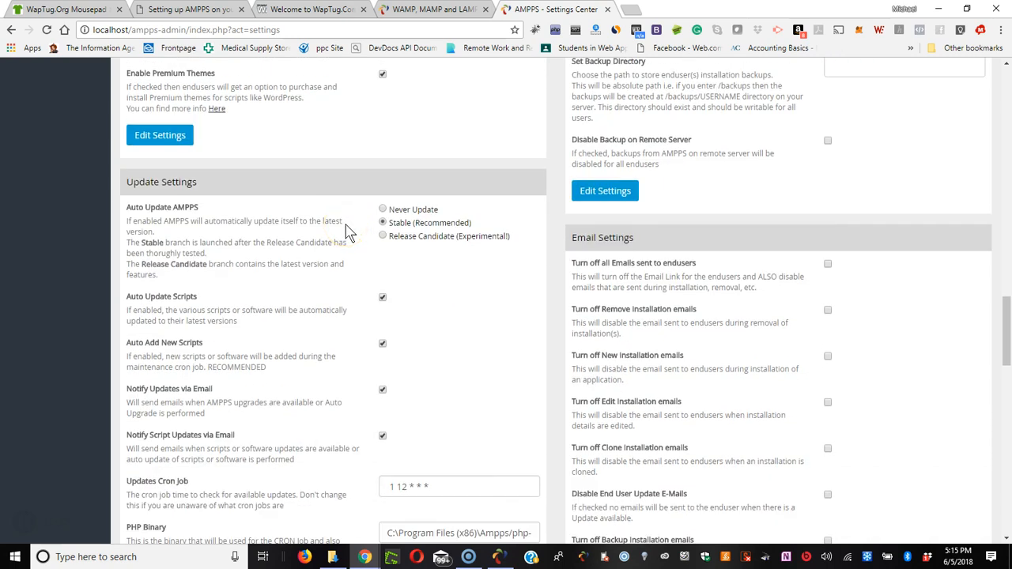
scroll(349, 231, "down", 2)
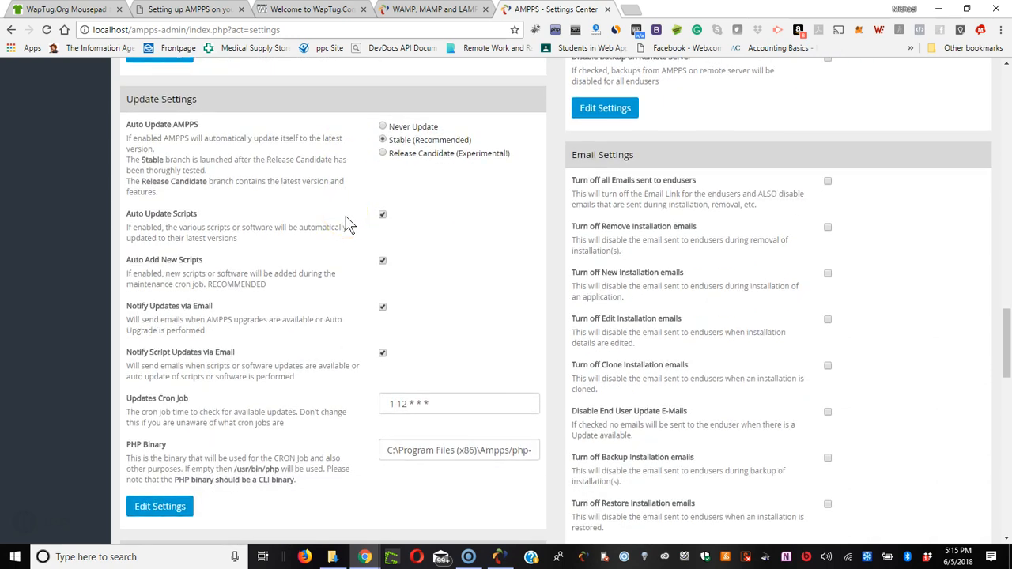
scroll(348, 226, "down", 2)
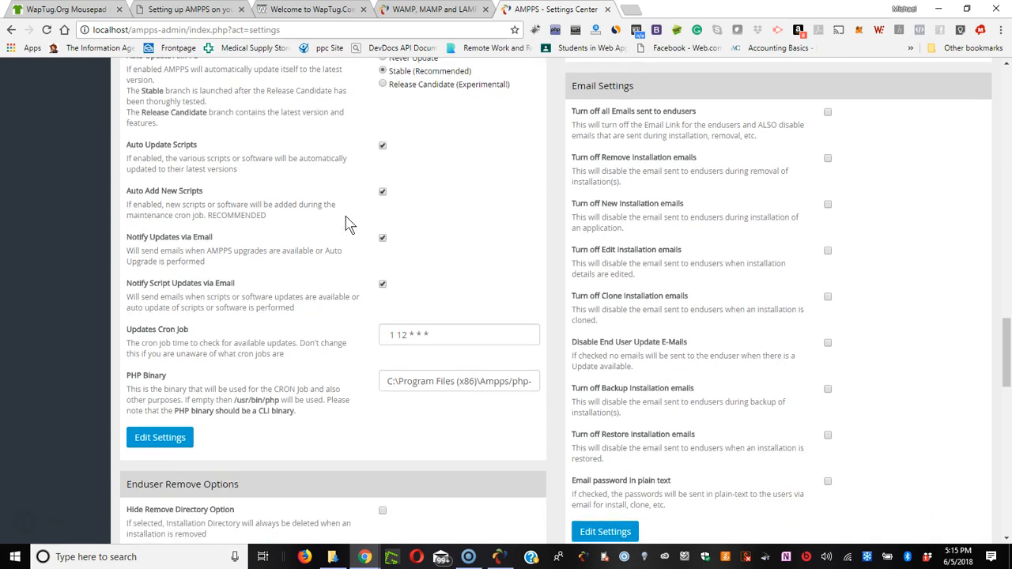
Examine the Enduser Remove Options, Social Media, Disable AMPPS, Disable Features for End users and Auto Upgrade sections of the settings page.
scroll(346, 216, "down", 7)
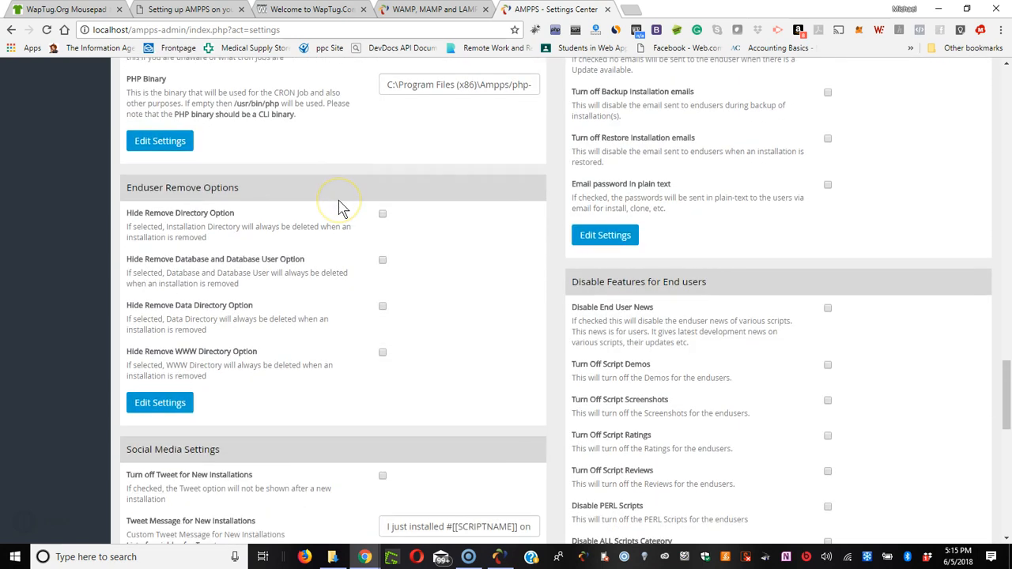
scroll(339, 207, "down", 5)
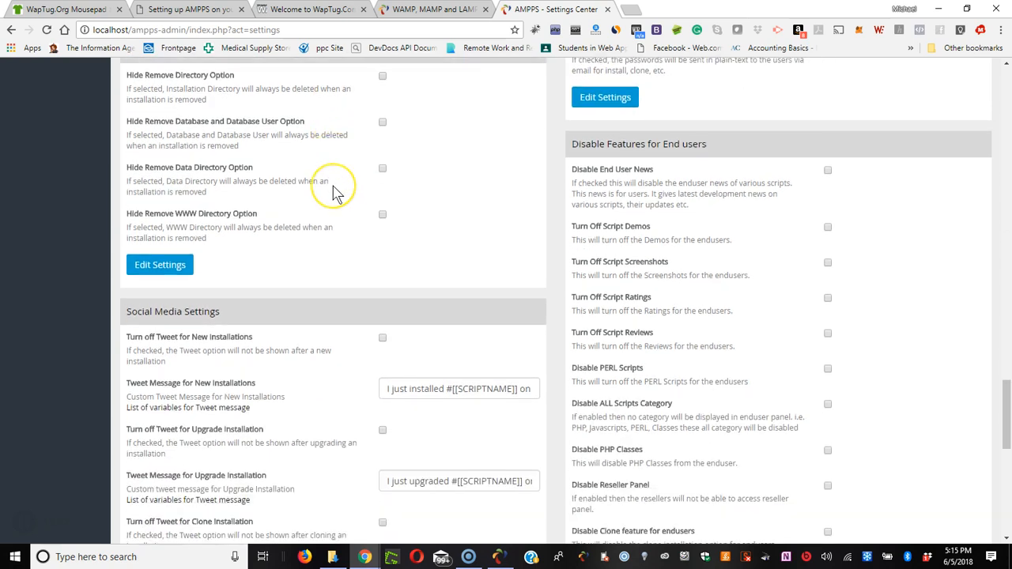
scroll(336, 190, "down", 3)
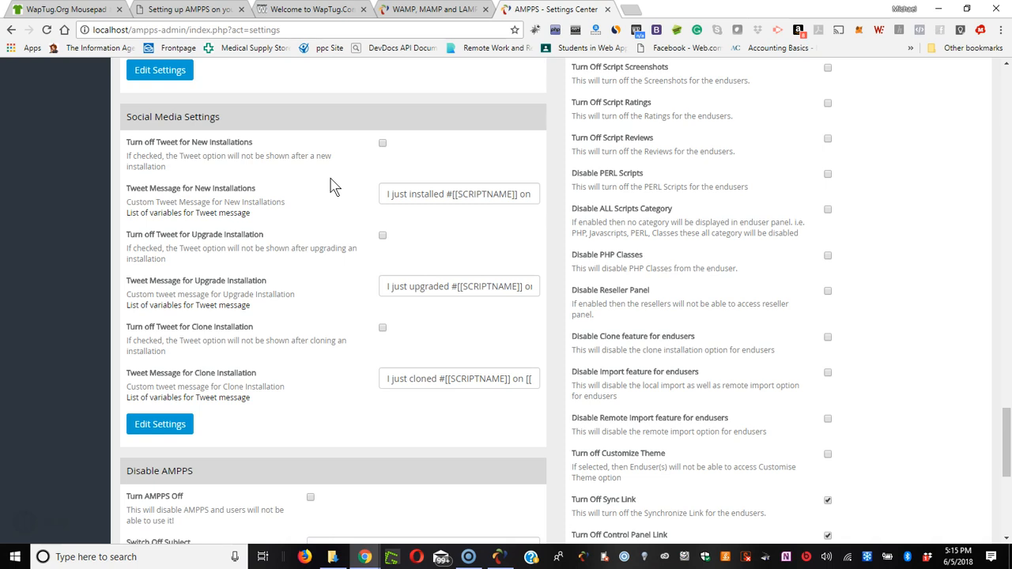
scroll(332, 186, "down", 3)
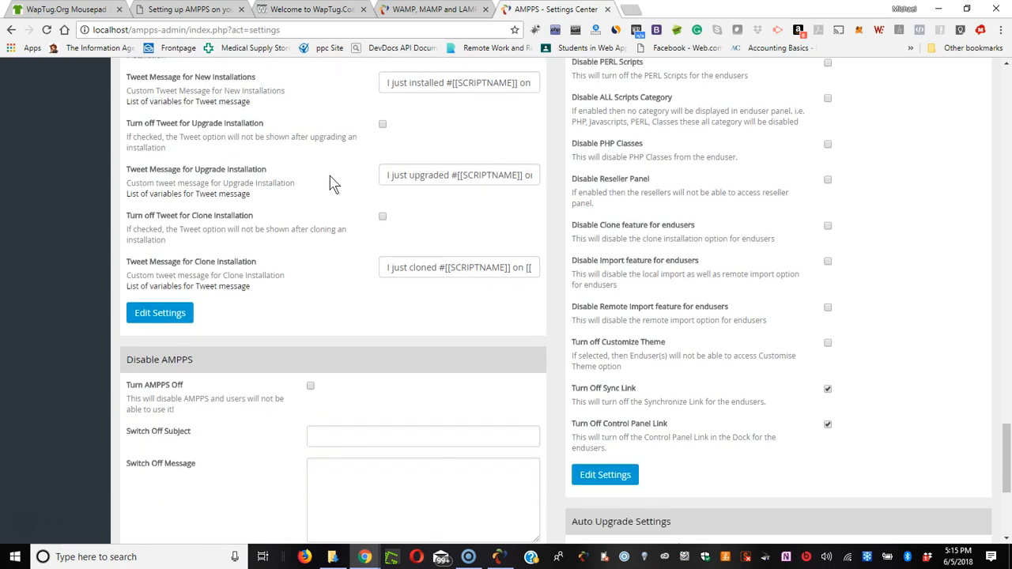
scroll(332, 180, "down", 7)
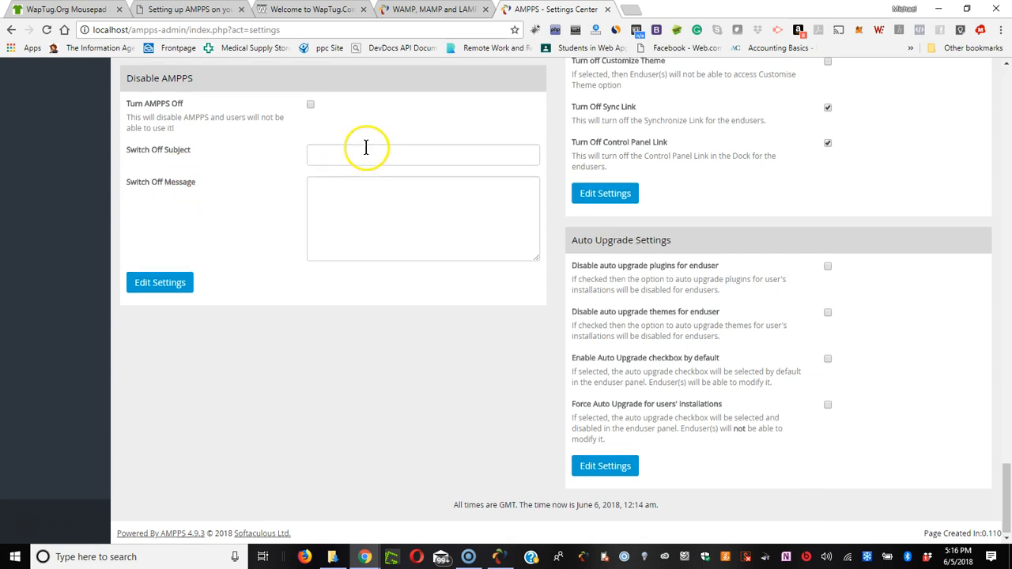
Skim back through the AMPPS Settings sections from Auto Upgrade Settings up to Software Paths and End User Panel Settings.
scroll(360, 152, "up", 2)
scroll(366, 153, "up", 4)
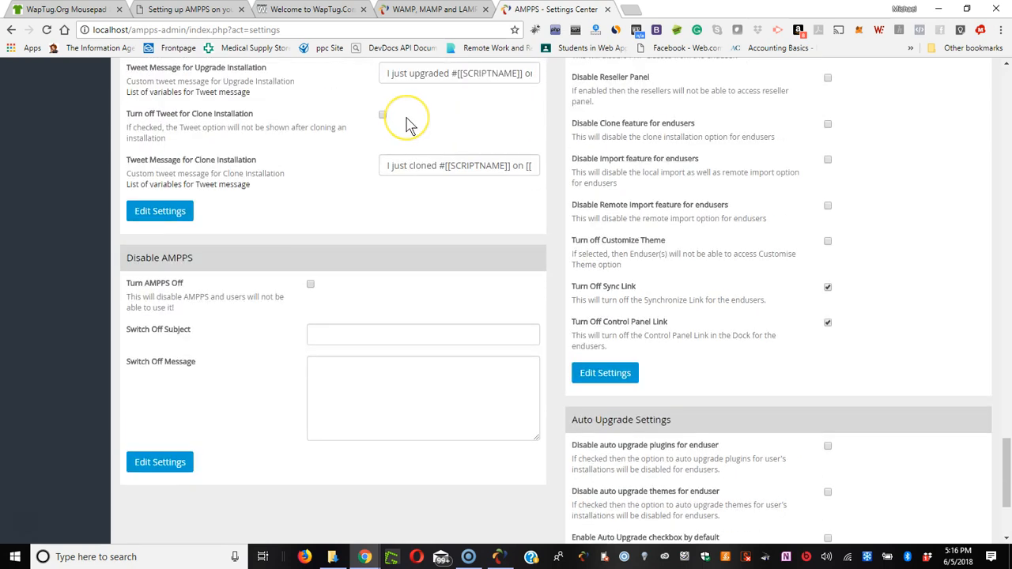
scroll(408, 120, "up", 5)
scroll(407, 118, "up", 18)
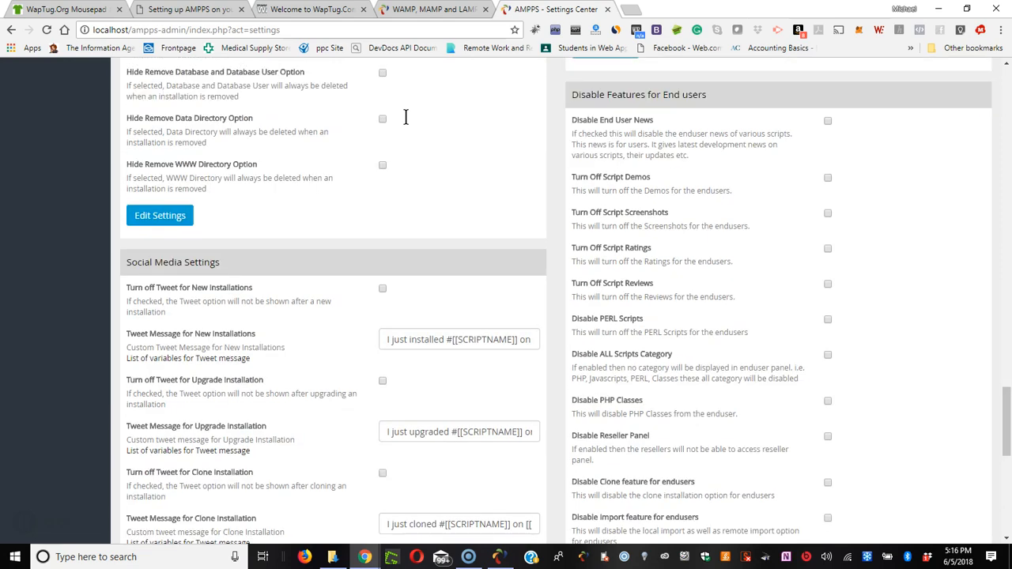
scroll(407, 125, "up", 11)
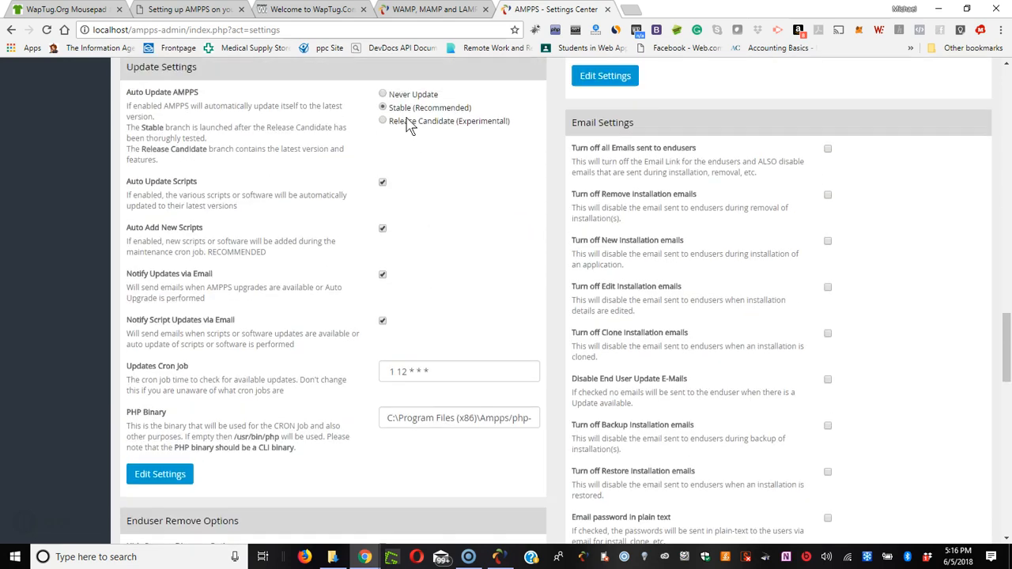
scroll(407, 125, "up", 10)
scroll(407, 125, "up", 5)
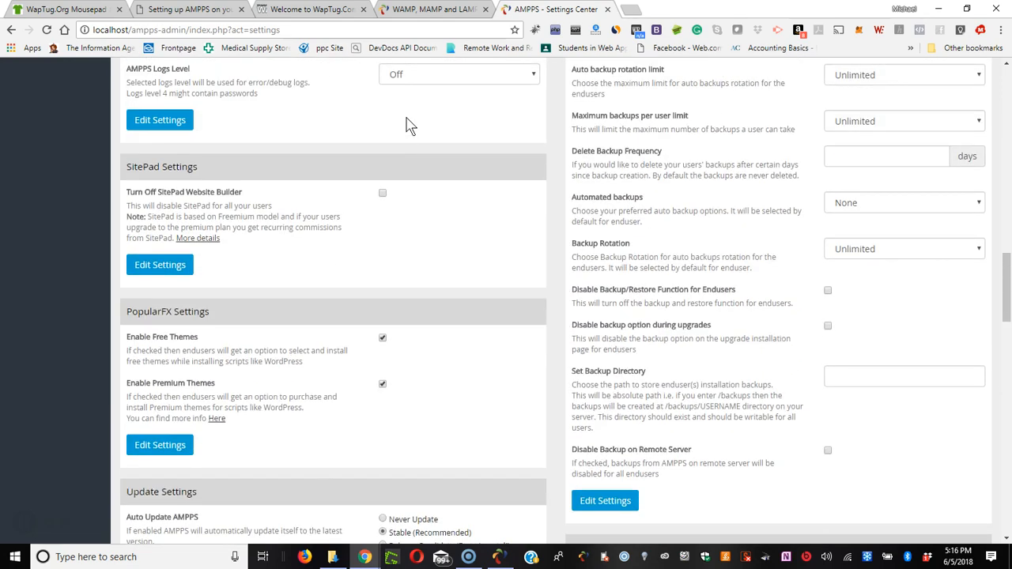
scroll(407, 125, "up", 2)
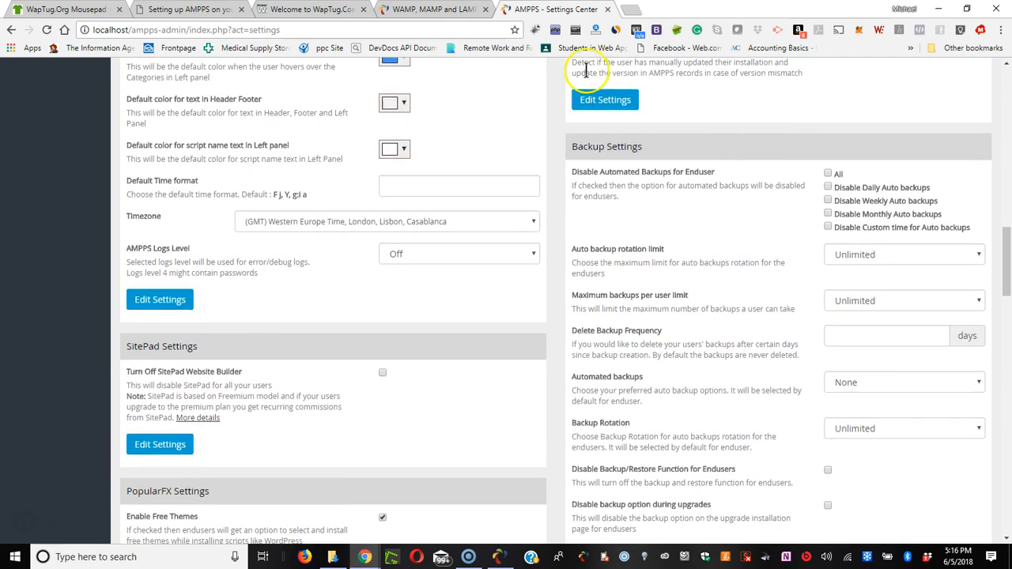
scroll(685, 198, "up", 9)
scroll(687, 190, "up", 5)
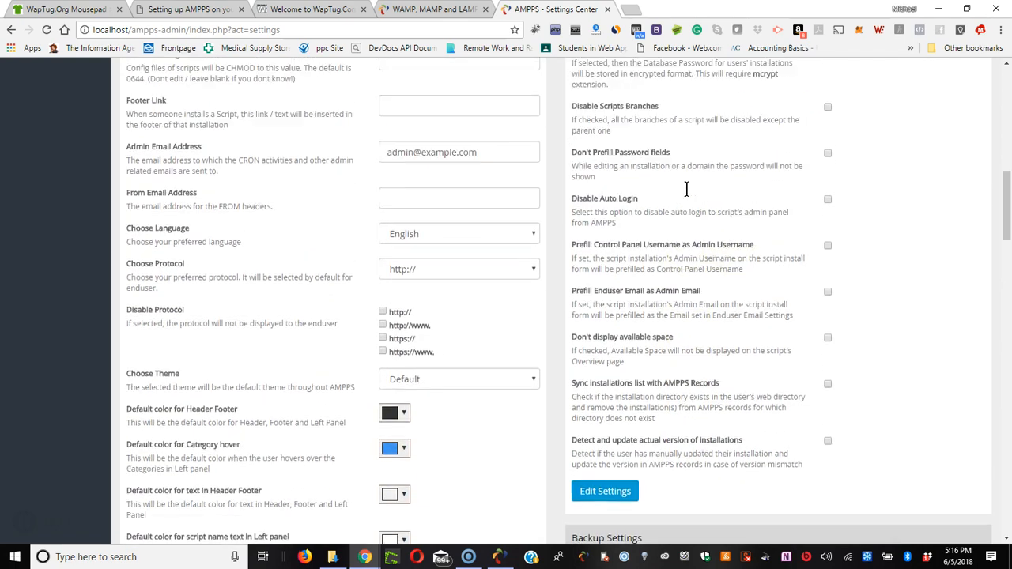
scroll(688, 194, "up", 6)
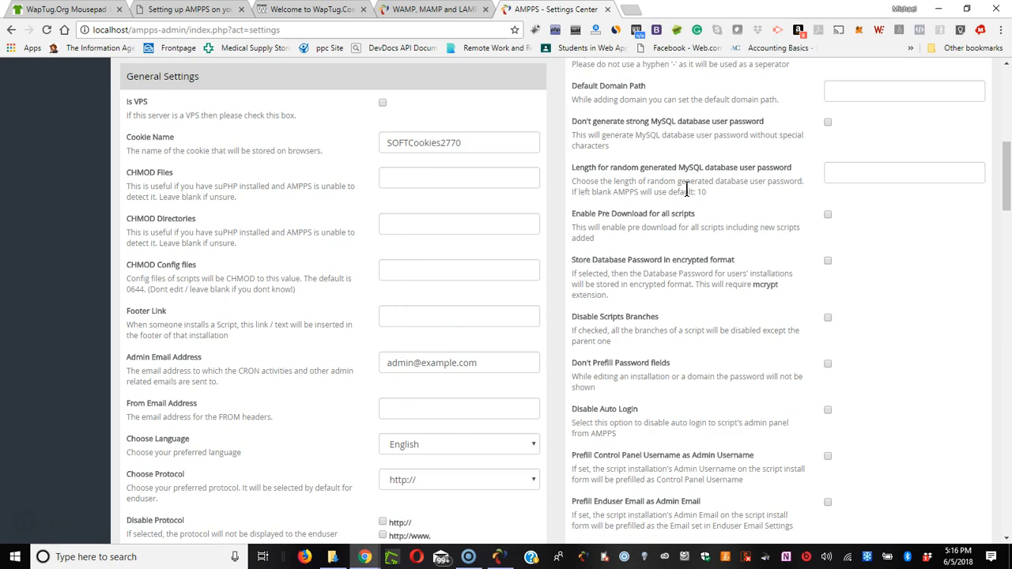
scroll(687, 190, "up", 15)
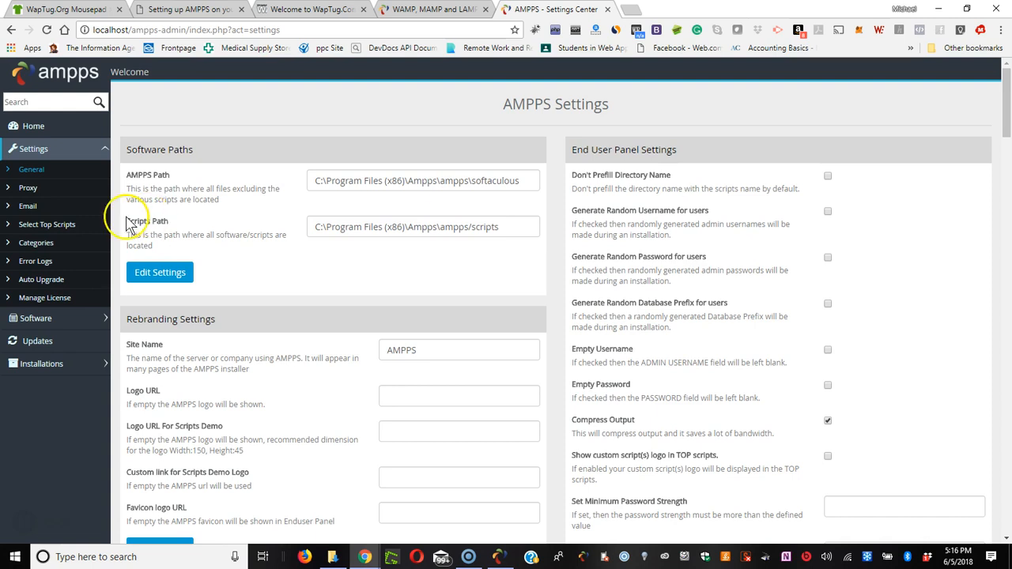
Review the admin panel's Proxy Settings page, followed by its Email Settings page.
left_click(27, 190)
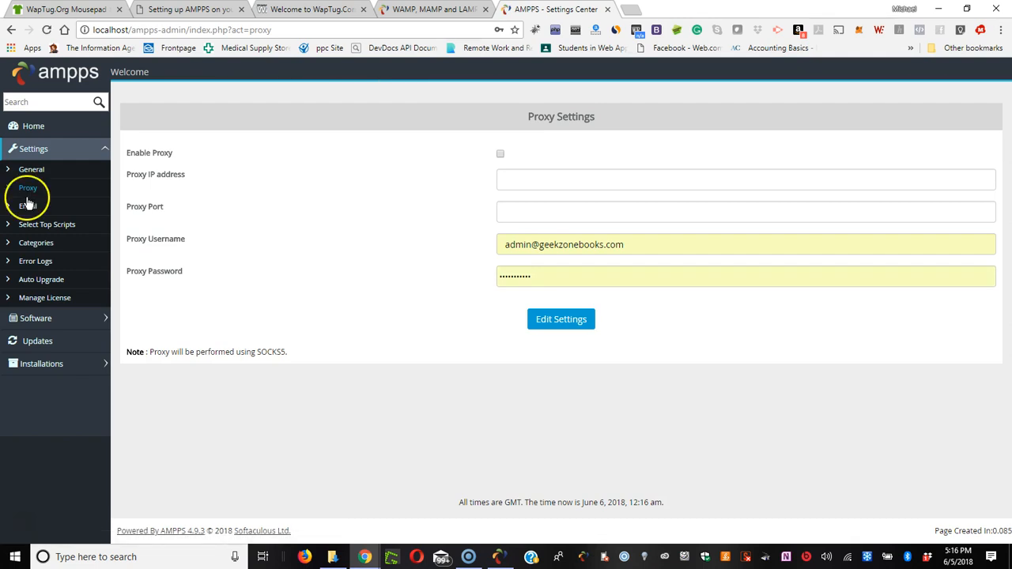
left_click(29, 207)
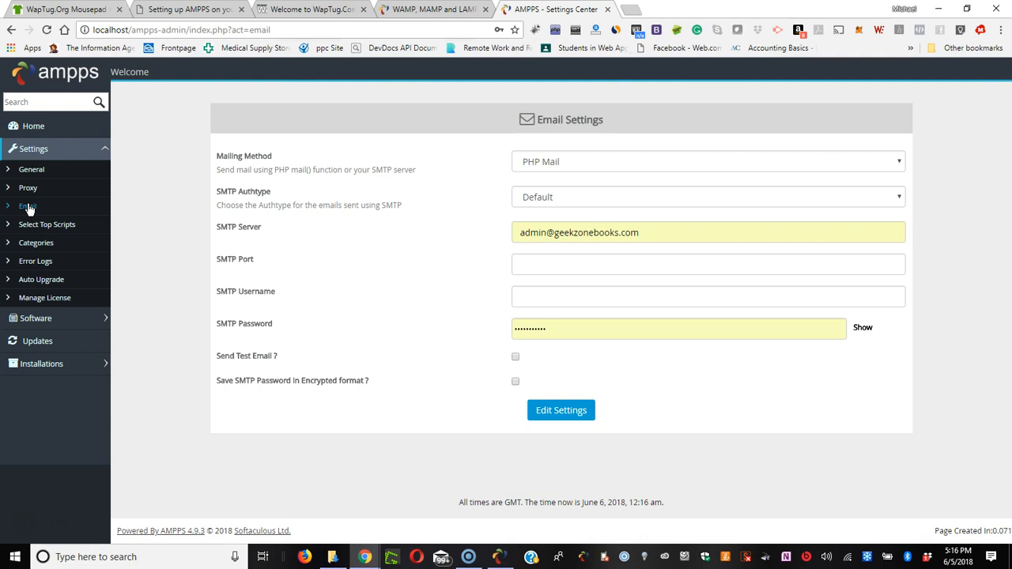
Open the Select Top Scripts settings and review the Top Apps options, the script selection lists and the note below them.
left_click(31, 226)
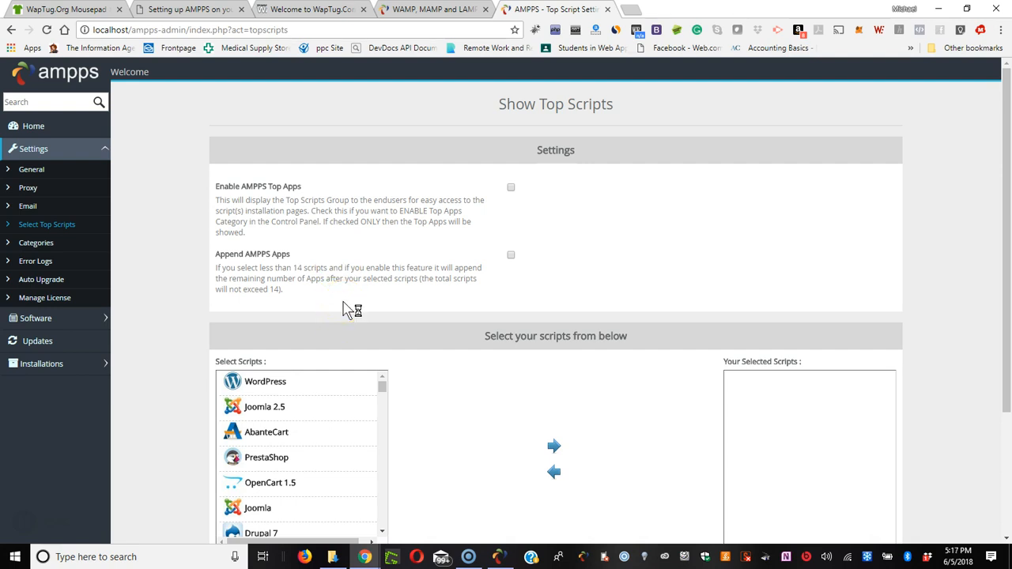
scroll(345, 310, "down", 1)
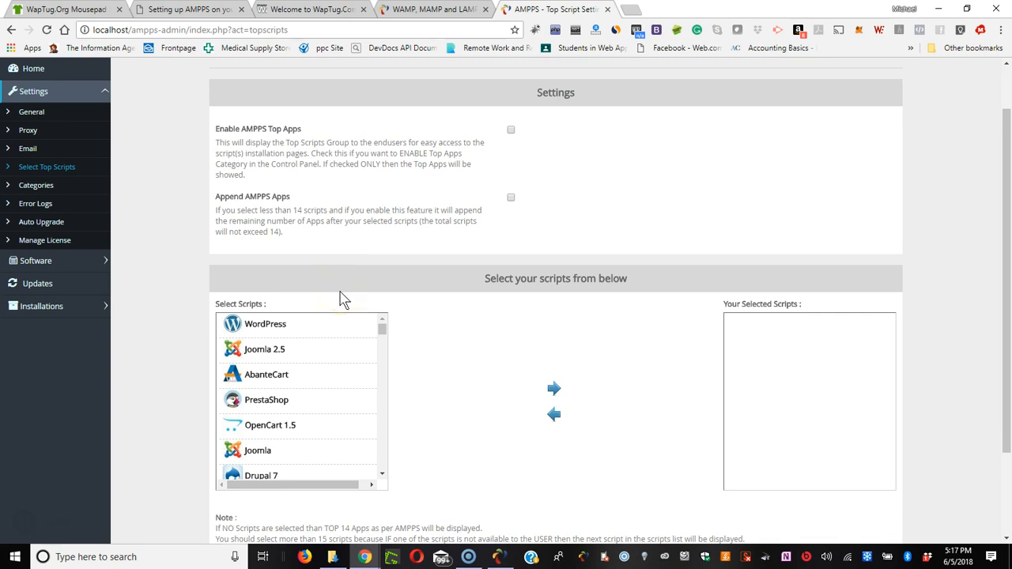
scroll(341, 299, "down", 1)
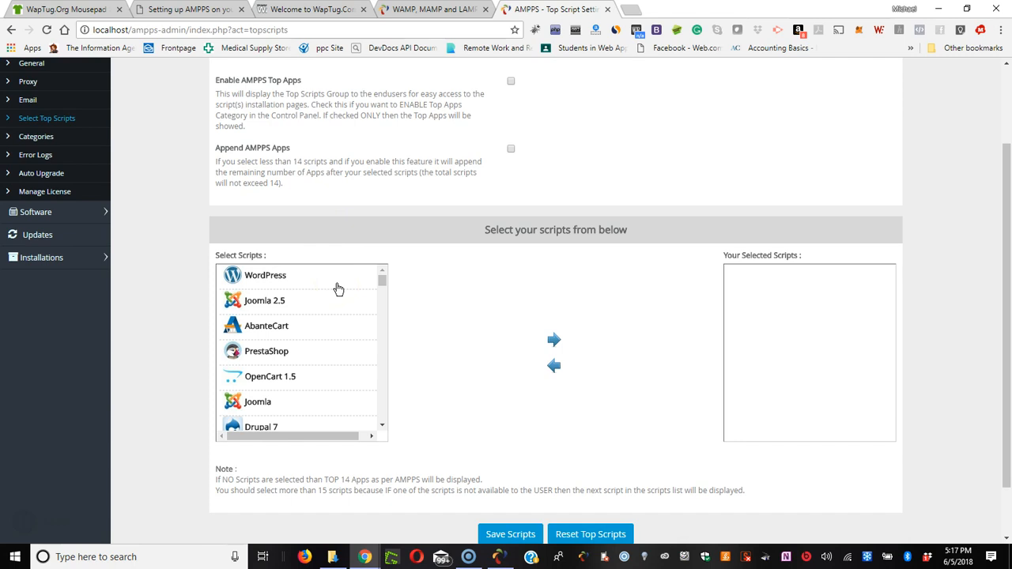
scroll(335, 283, "down", 1)
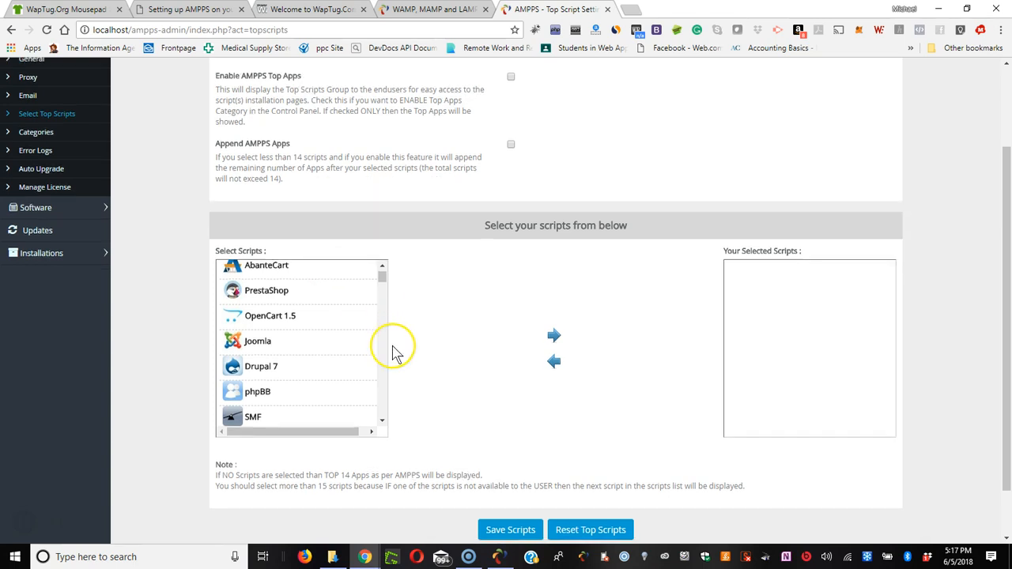
scroll(392, 350, "down", 1)
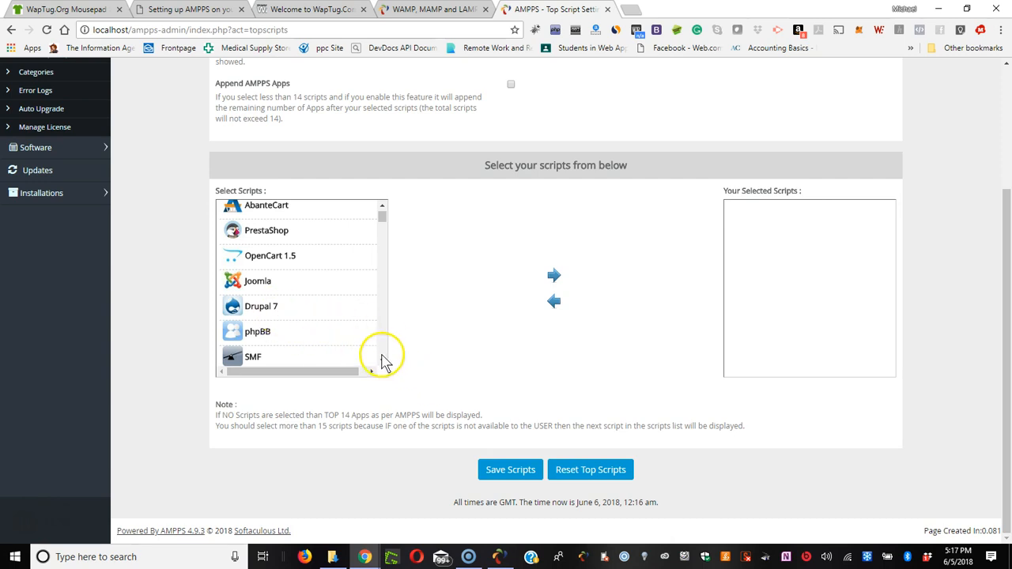
Browse the available scripts in the Select Scripts list from phpBB and SMF down to Moodle 3.3 and FUDforum.
scroll(382, 363, "down", 2)
scroll(385, 368, "down", 3)
scroll(384, 366, "down", 4)
scroll(383, 366, "down", 5)
scroll(383, 366, "down", 5)
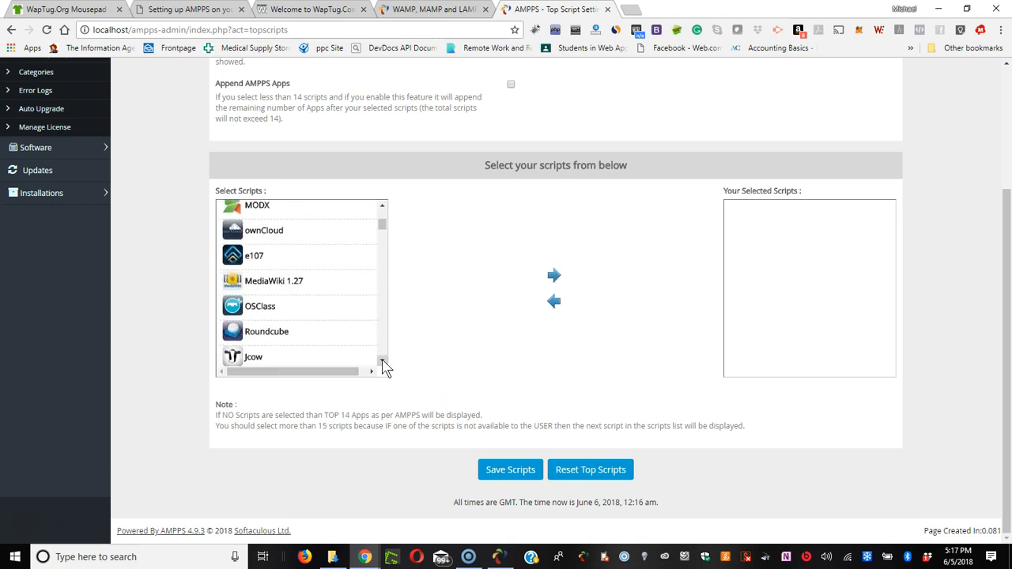
scroll(384, 356, "down", 5)
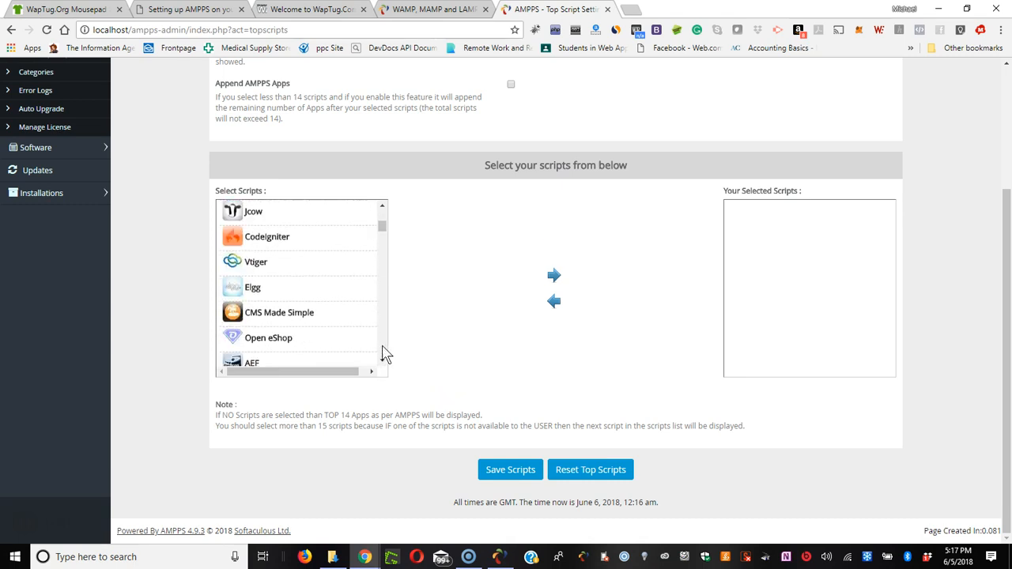
scroll(383, 356, "down", 10)
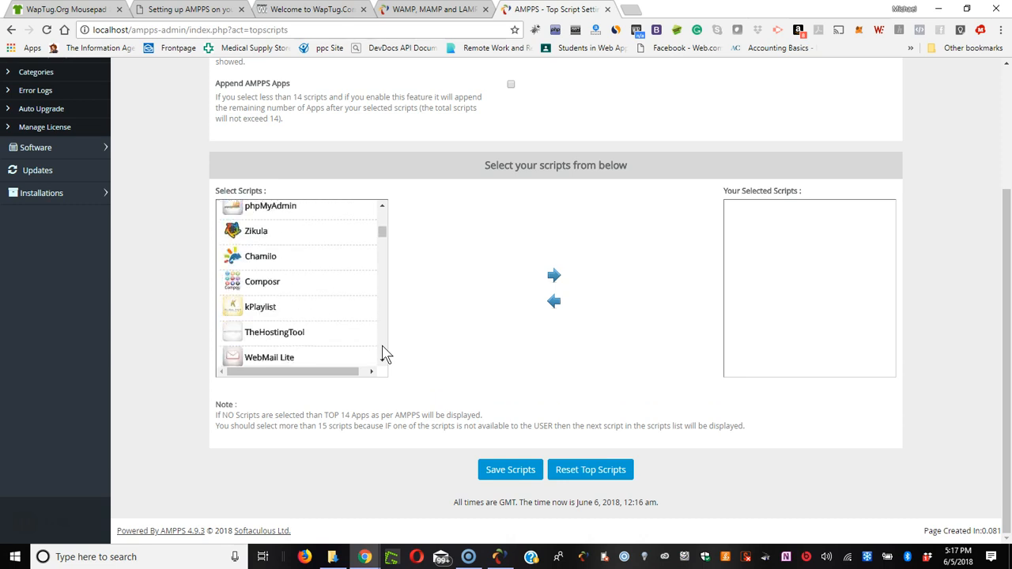
scroll(383, 354, "down", 3)
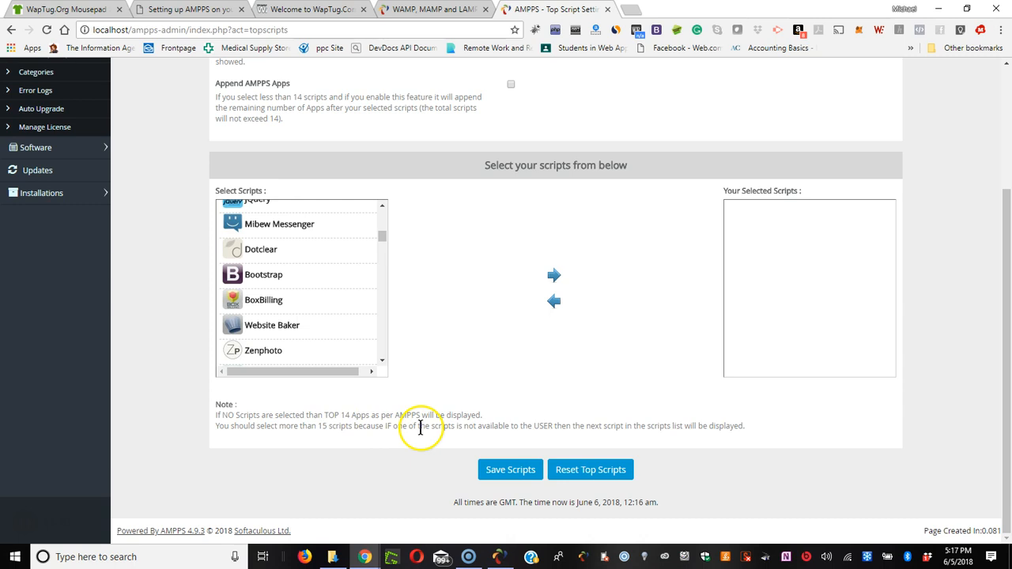
left_click(383, 364)
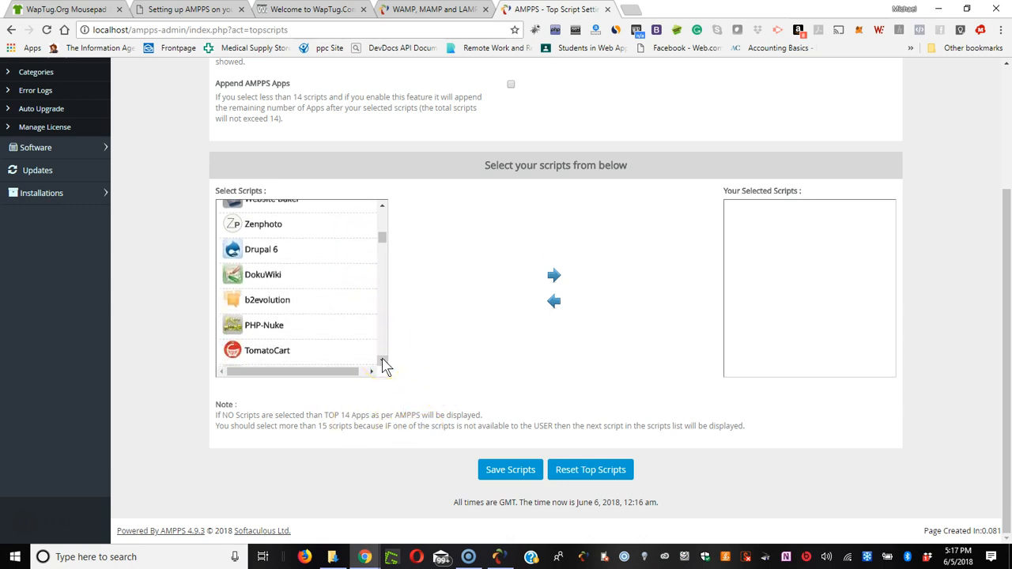
left_click(383, 357)
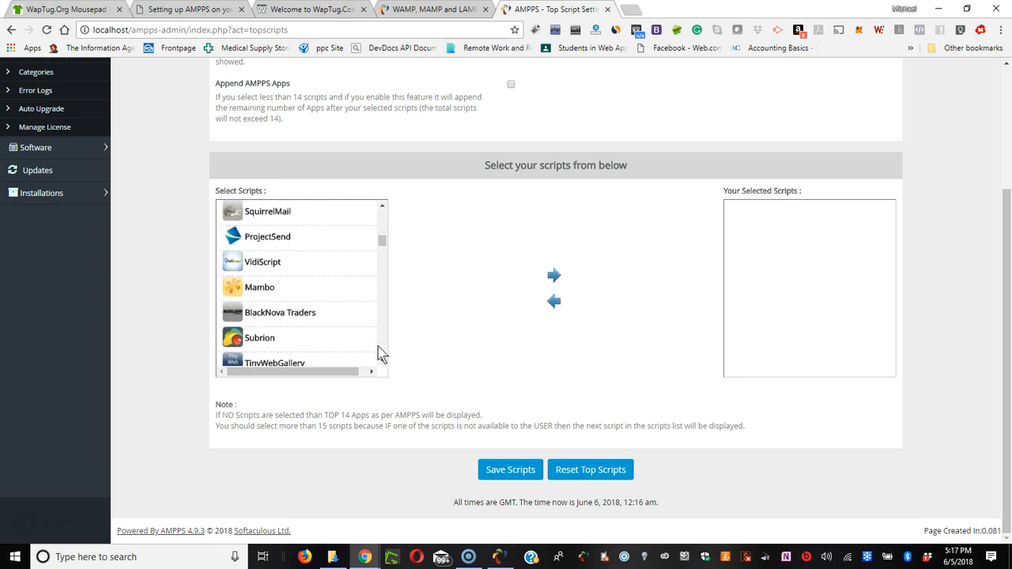
scroll(385, 356, "down", 5)
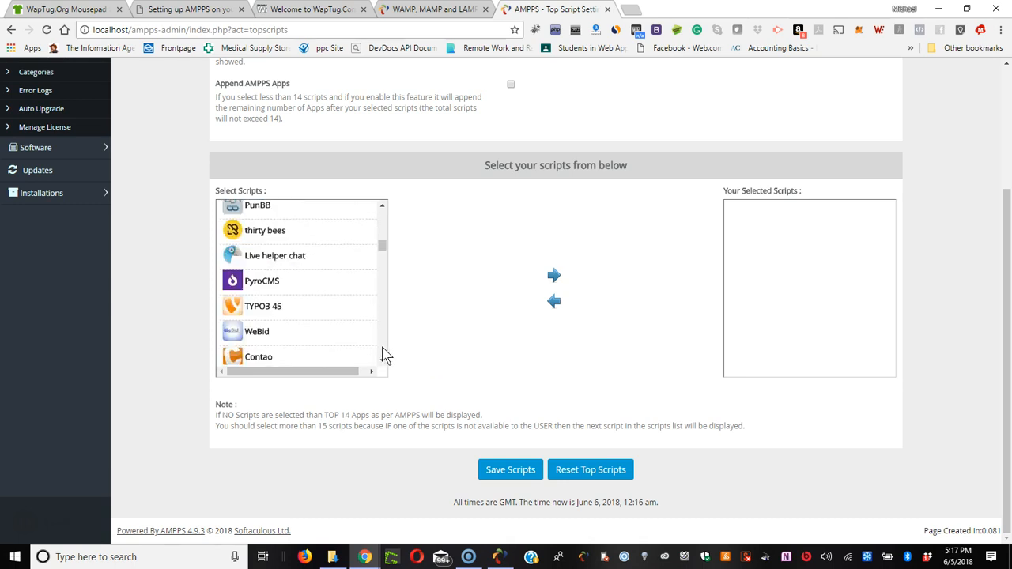
scroll(385, 355, "down", 5)
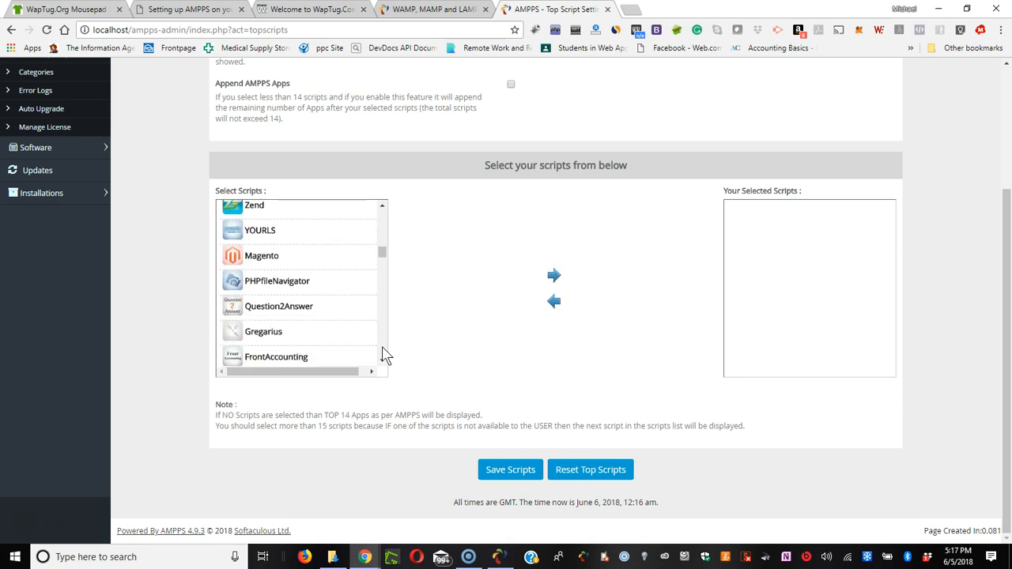
scroll(385, 356, "down", 8)
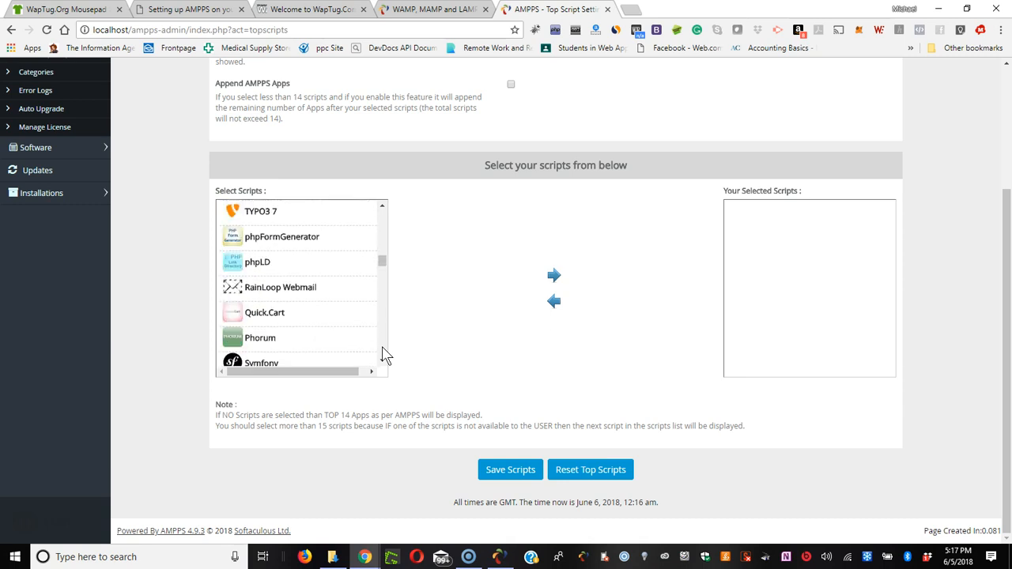
scroll(385, 355, "down", 8)
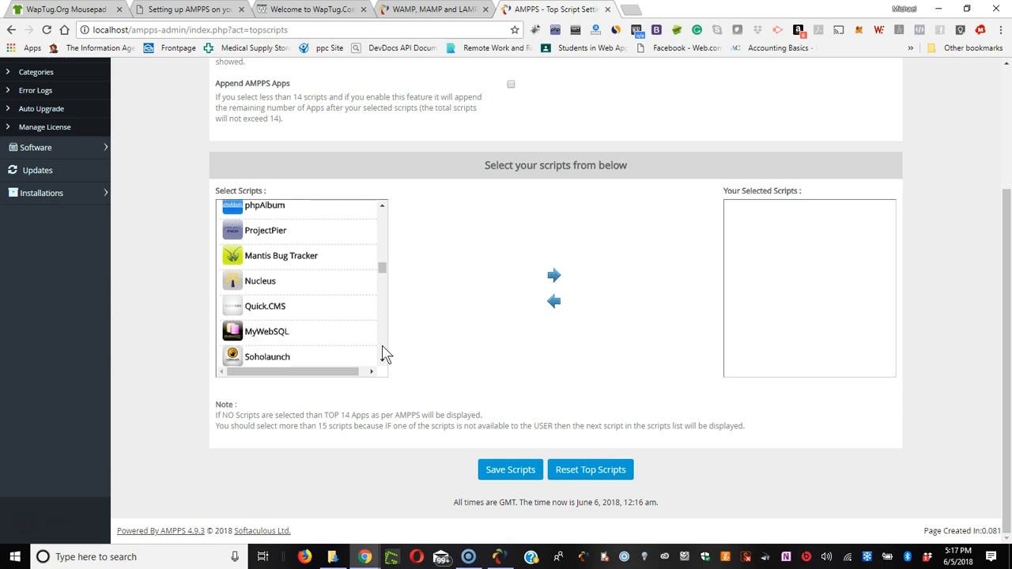
scroll(385, 356, "down", 3)
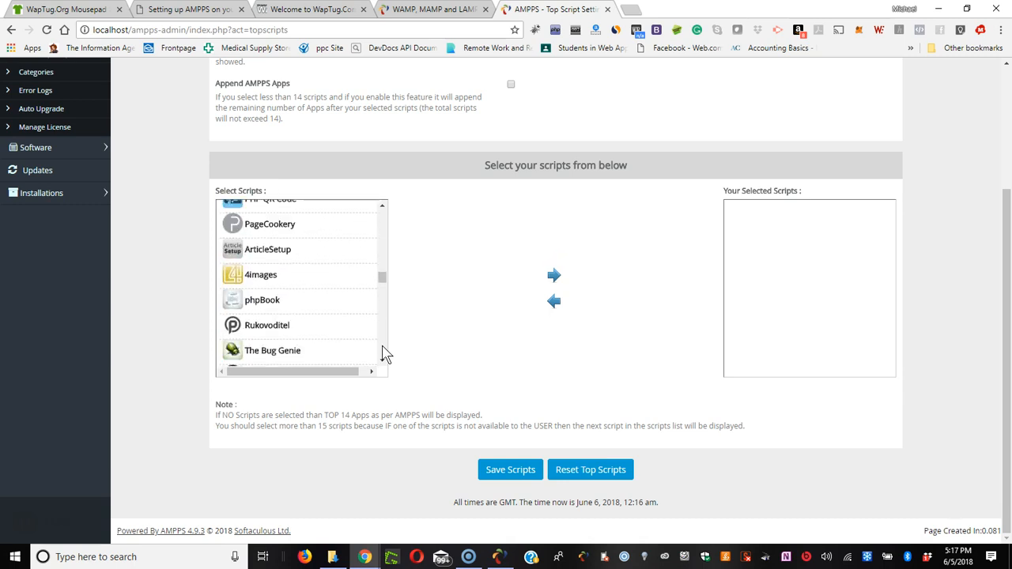
scroll(384, 353, "down", 9)
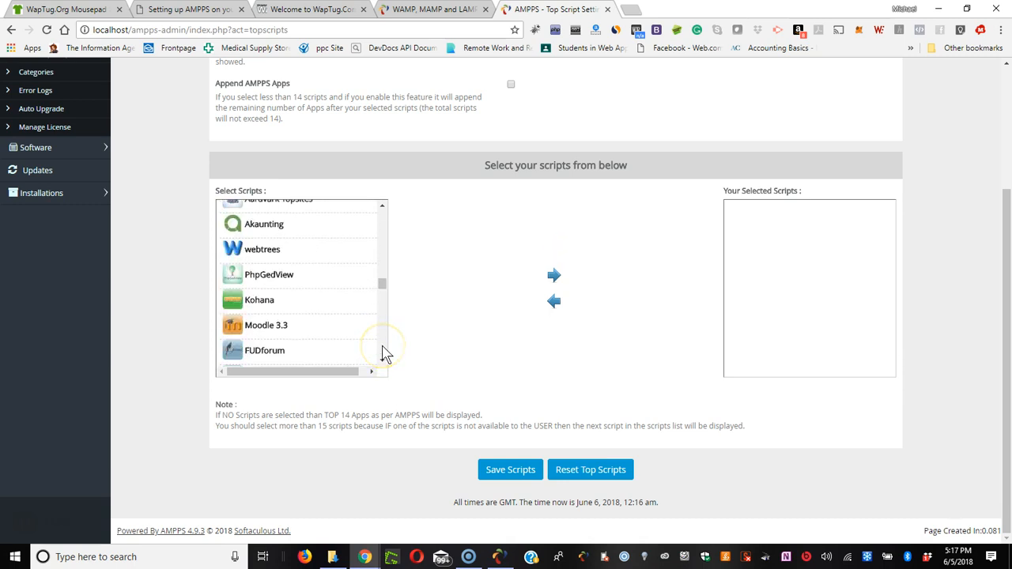
Add WordPress from the beginning of the available scripts to the selected top scripts.
left_click_drag(380, 283, 383, 217)
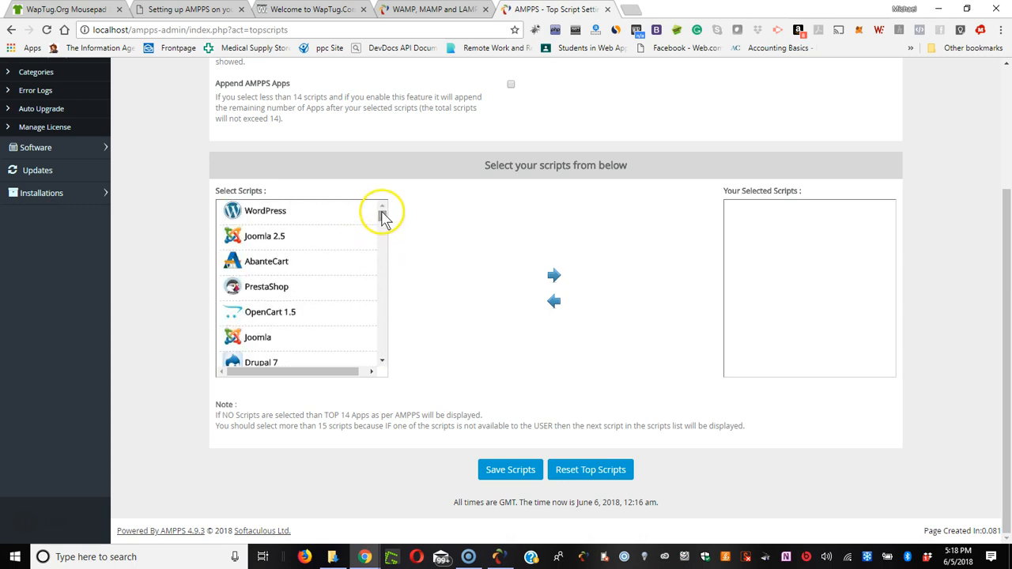
left_click(257, 210)
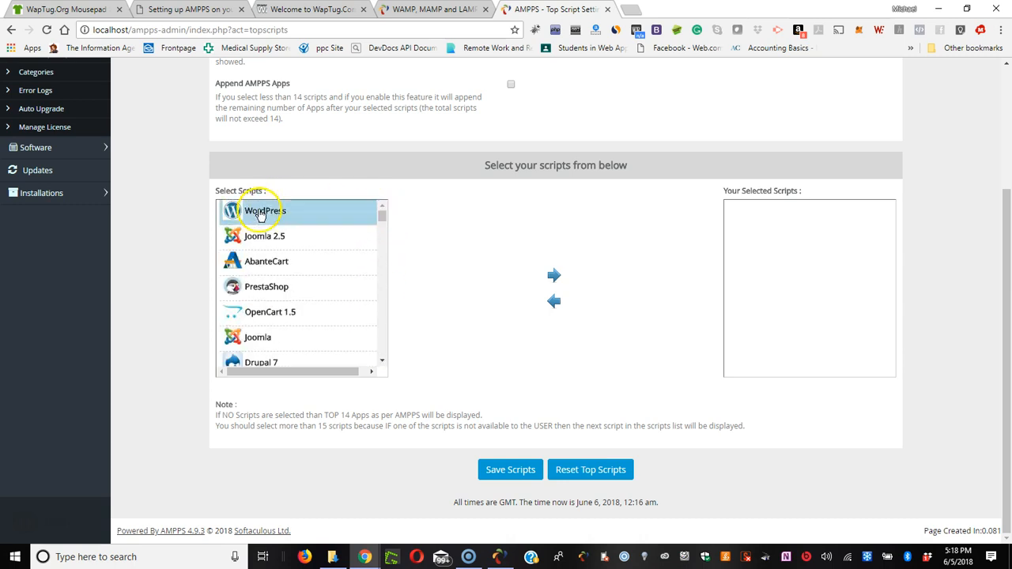
left_click(554, 275)
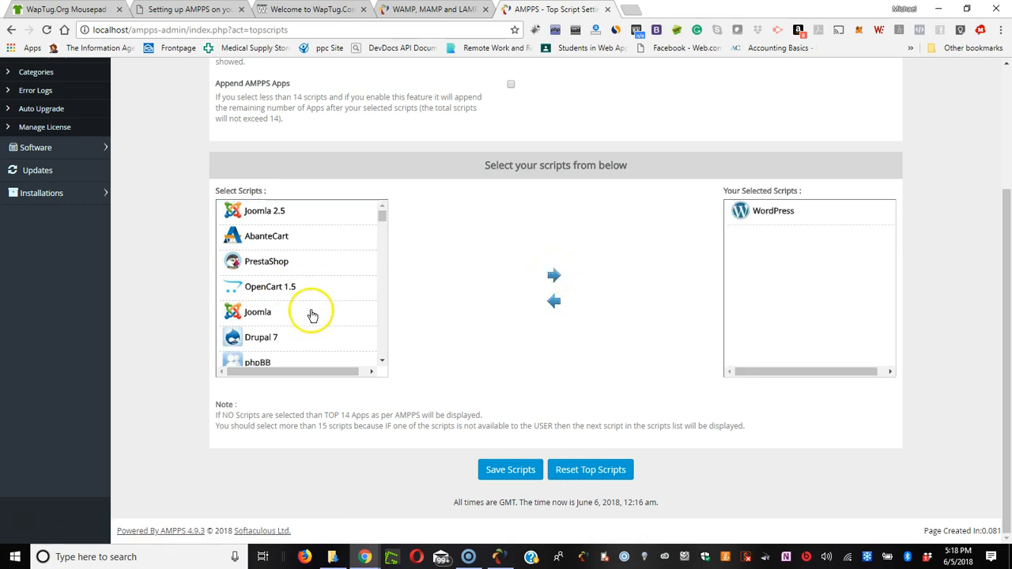
Add Joomla, Drupal 7 and PrestaShop from the available scripts to the selected top scripts.
scroll(313, 315, "down", 3)
scroll(307, 327, "up", 3)
left_click(258, 316)
left_click(554, 277)
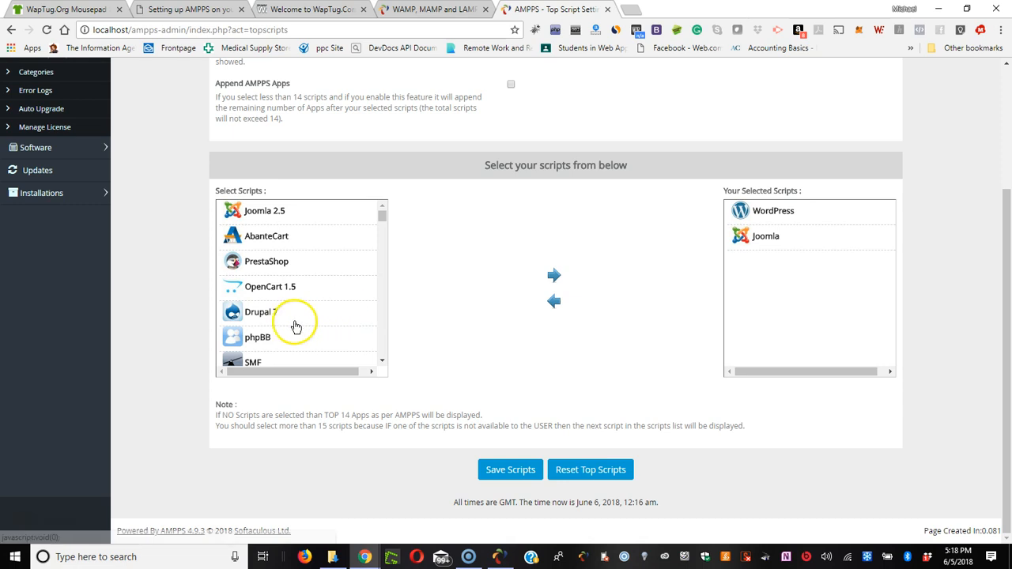
left_click(258, 315)
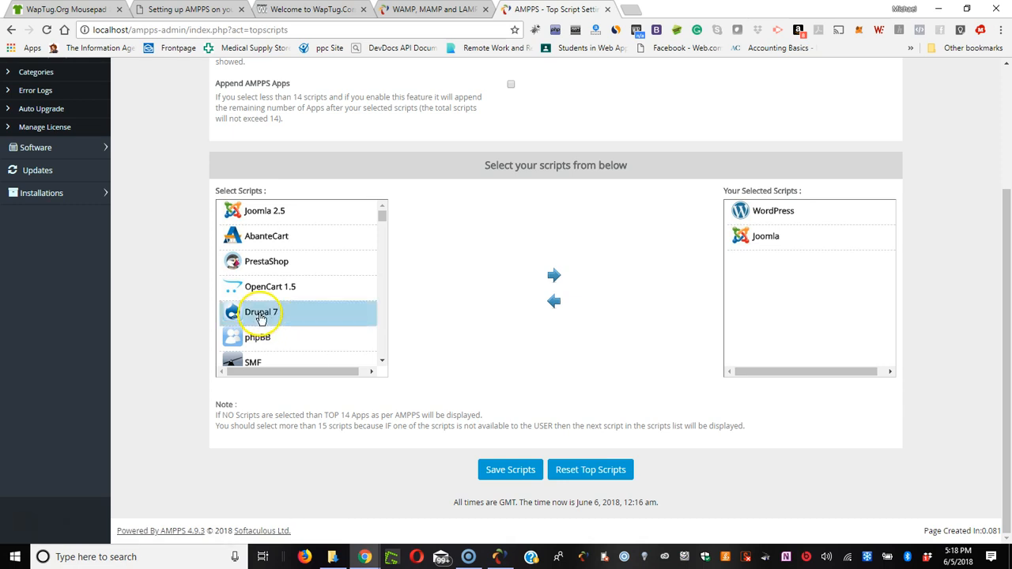
left_click(553, 276)
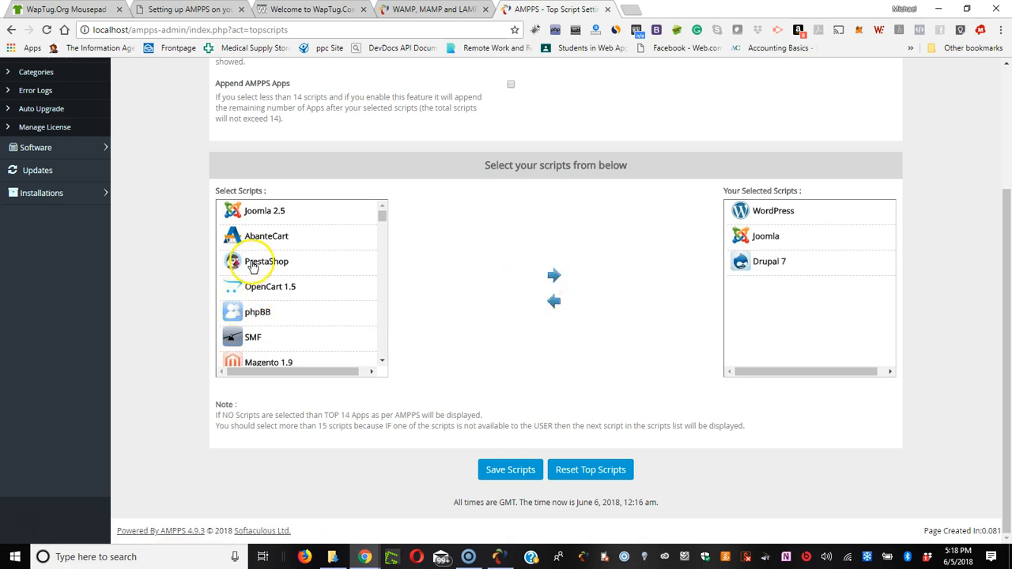
left_click(255, 262)
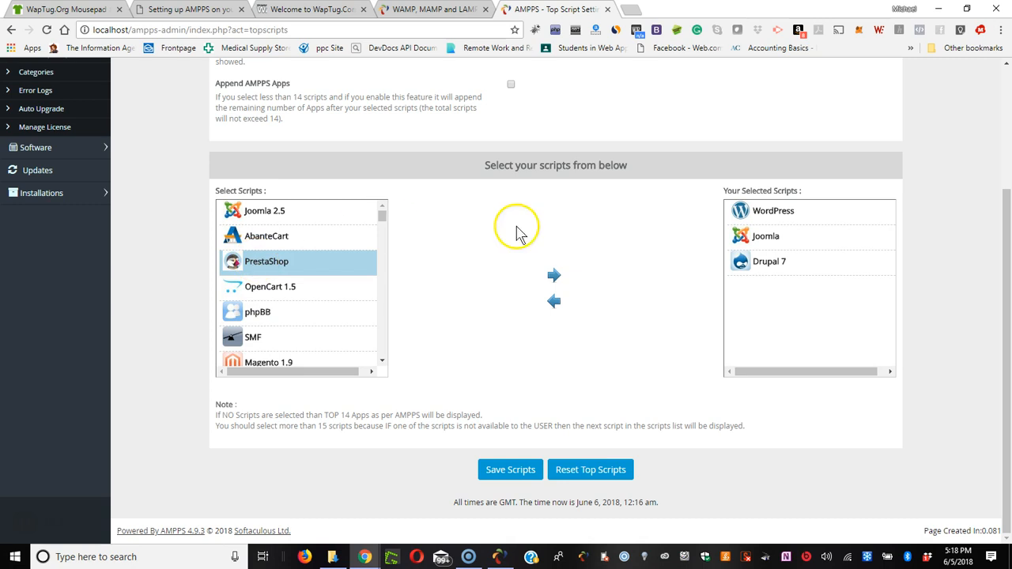
left_click(554, 275)
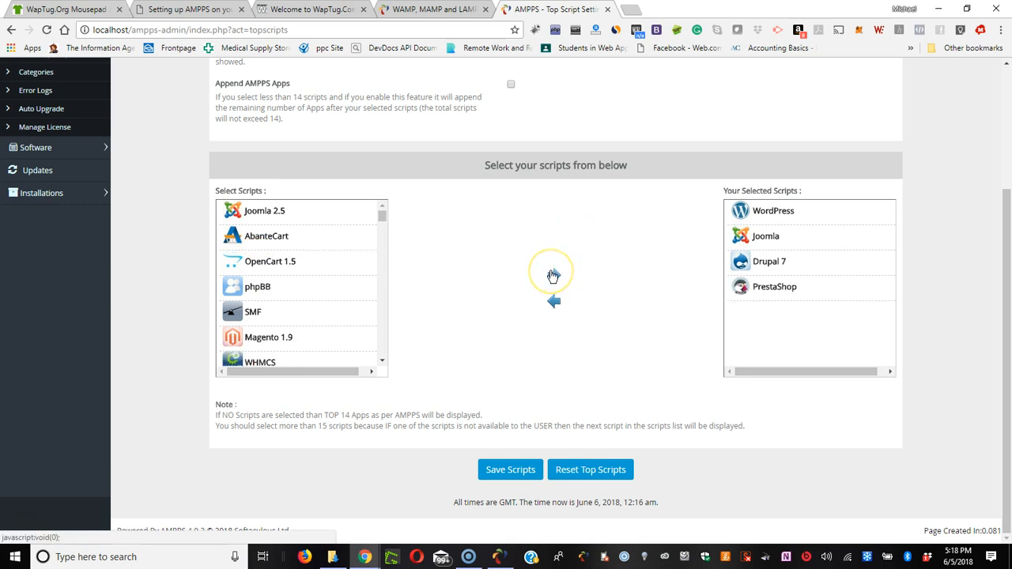
Add Joomla 2.5, Magento 1.9 and WHMCS to the selected top scripts.
left_click(267, 211)
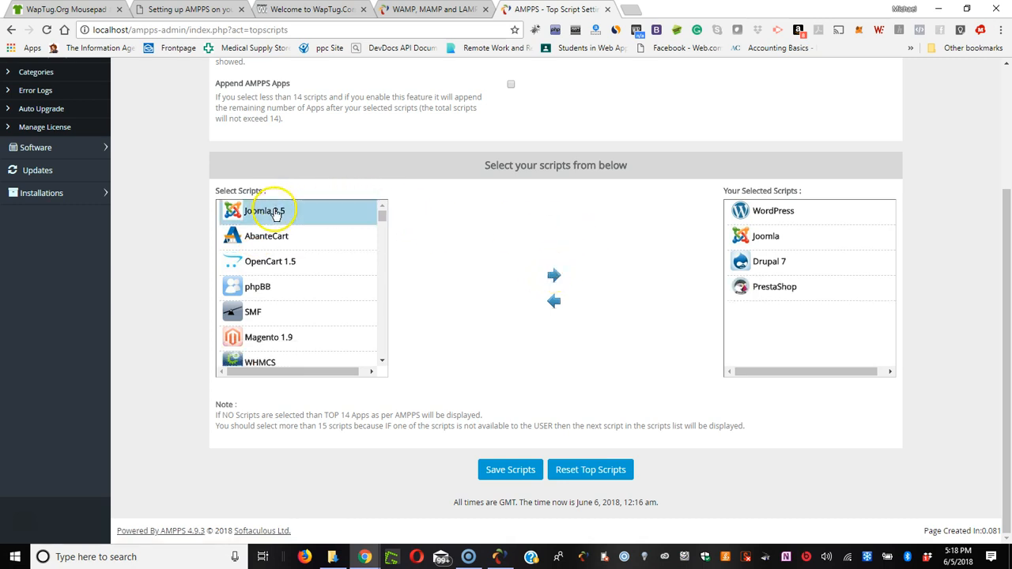
left_click(554, 274)
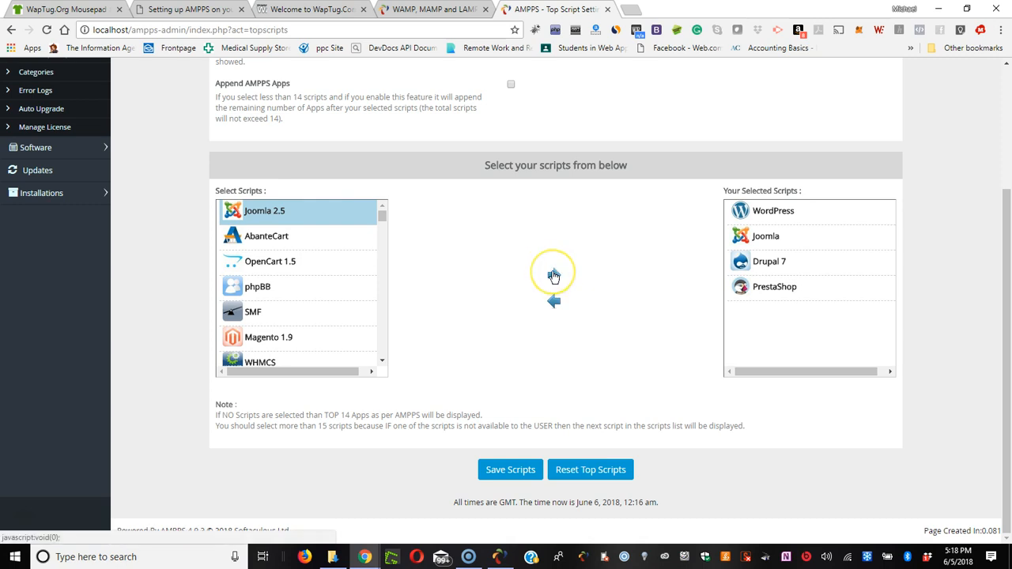
scroll(297, 311, "down", 4)
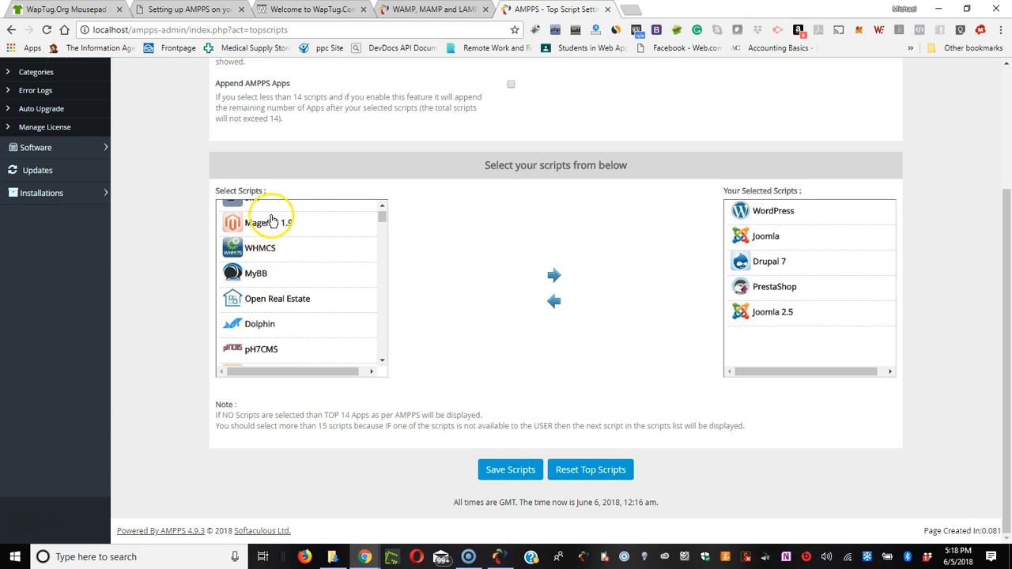
left_click(269, 223)
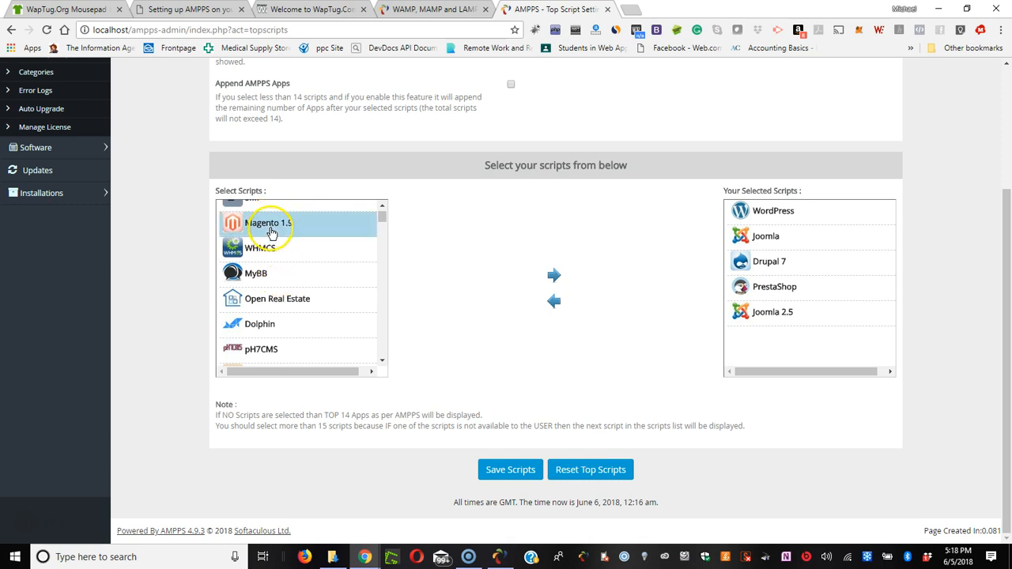
left_click(551, 273)
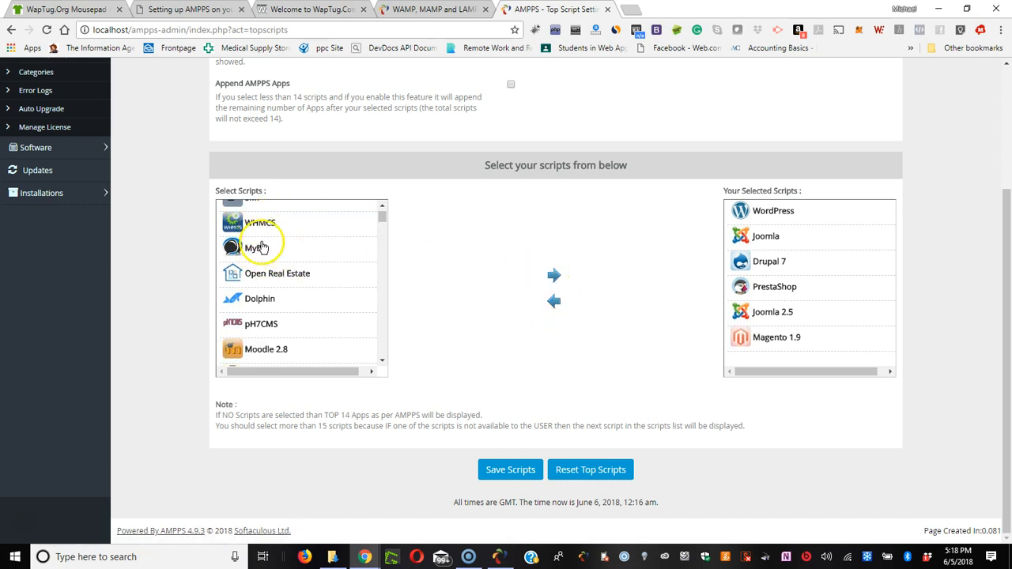
left_click(261, 224)
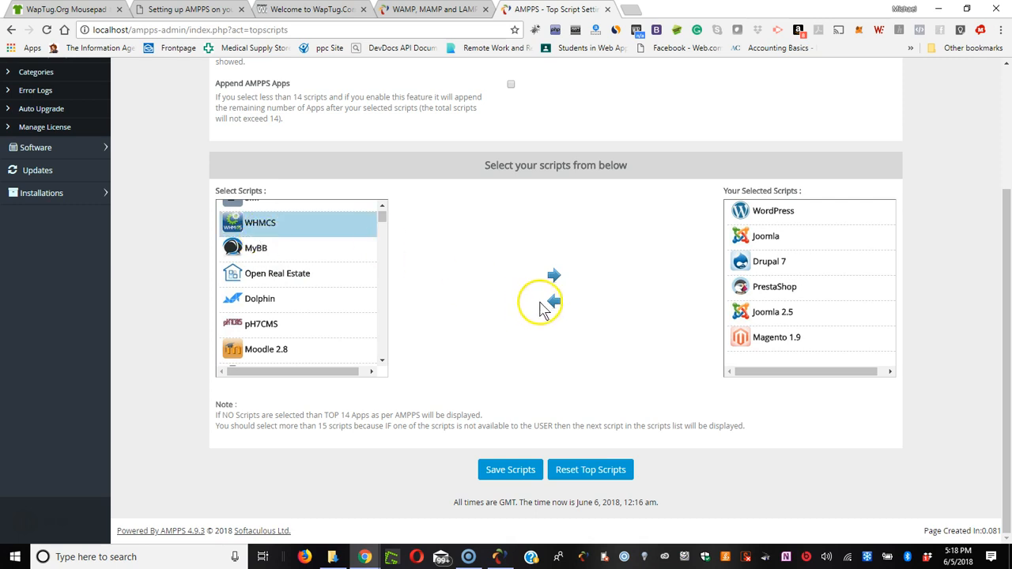
left_click(555, 277)
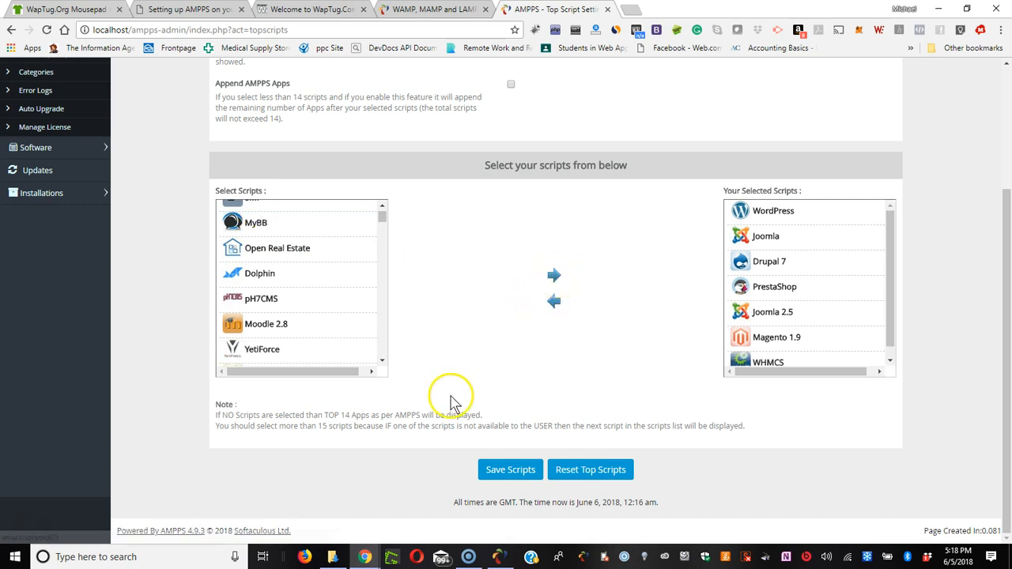
Browse the remaining available scripts down to the end of the list and save the selected top scripts.
scroll(220, 326, "down", 2)
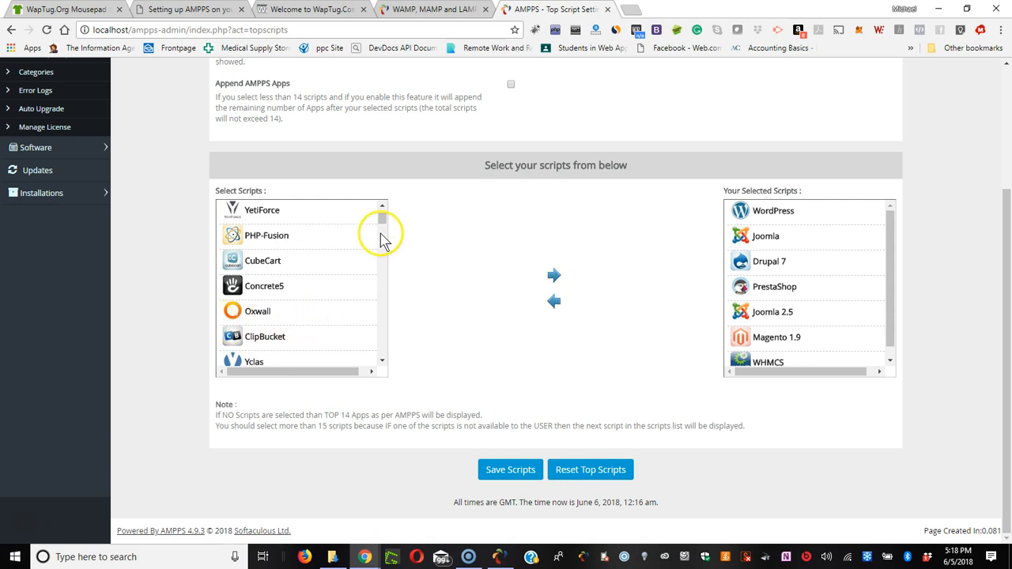
left_click_drag(382, 222, 388, 368)
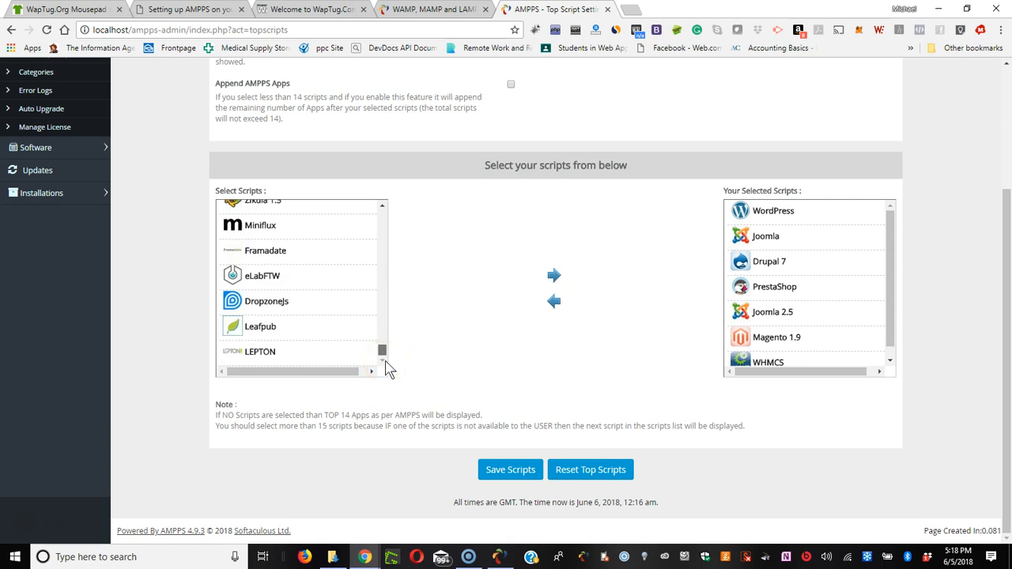
scroll(339, 301, "up", 3)
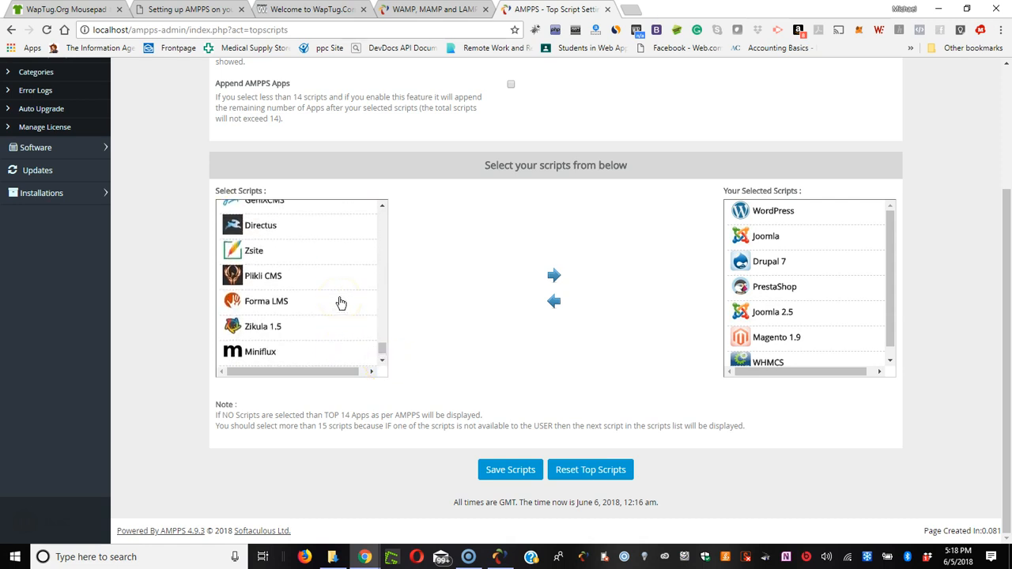
scroll(341, 303, "up", 3)
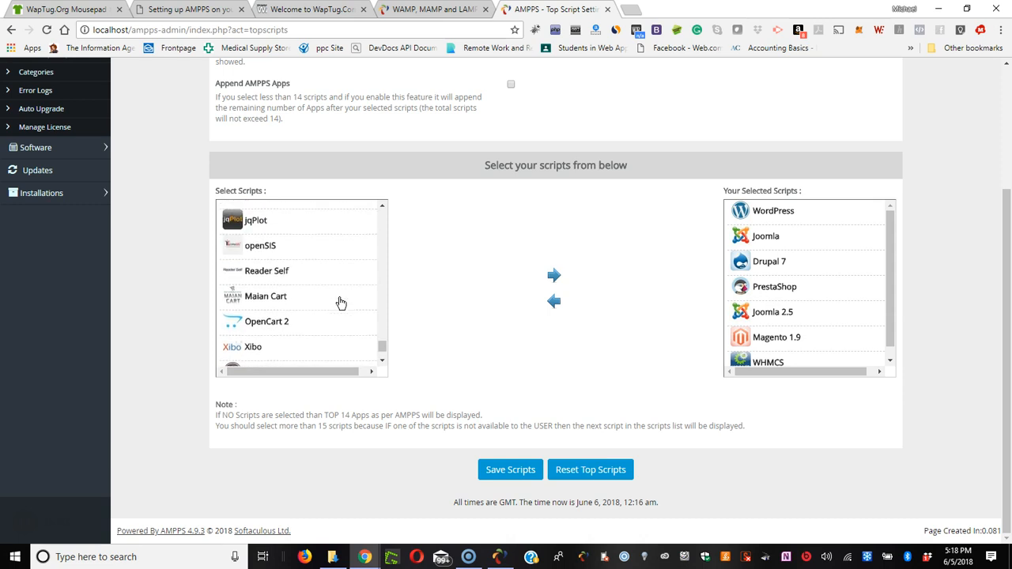
left_click(514, 472)
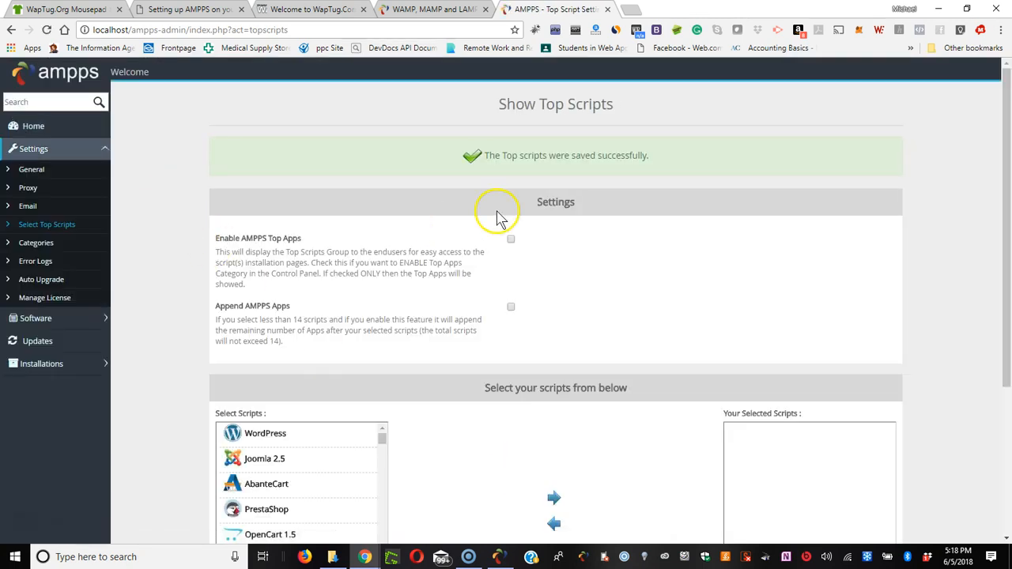
Turn on Enable AMPPS Top Apps and save the top scripts settings.
left_click(511, 241)
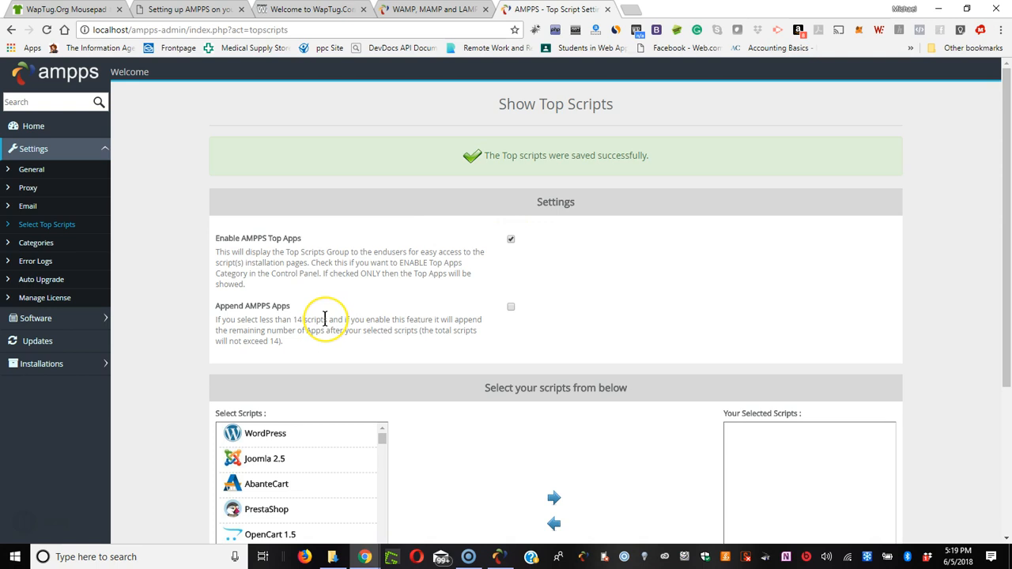
scroll(325, 319, "down", 3)
scroll(325, 319, "down", 8)
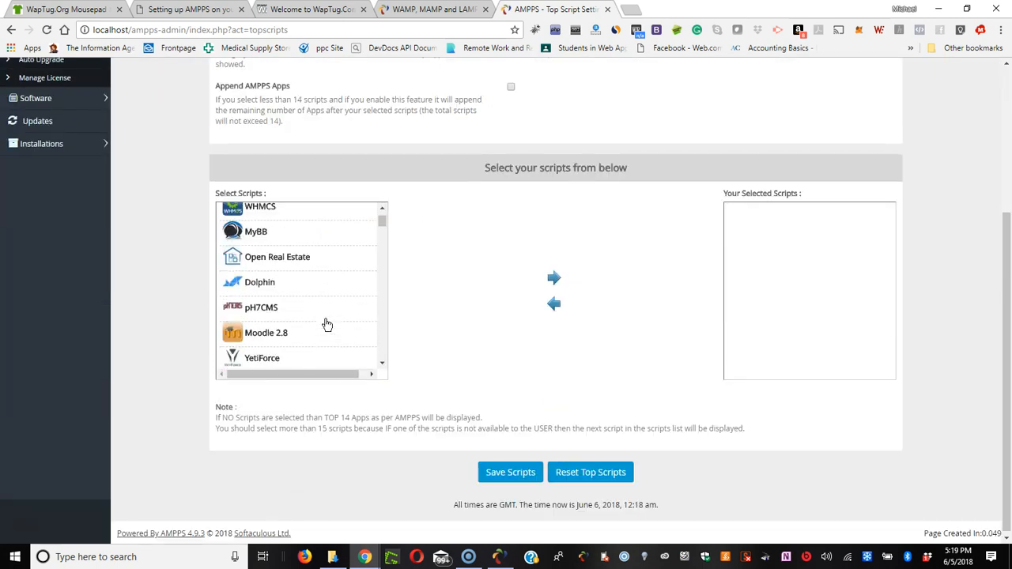
left_click(511, 472)
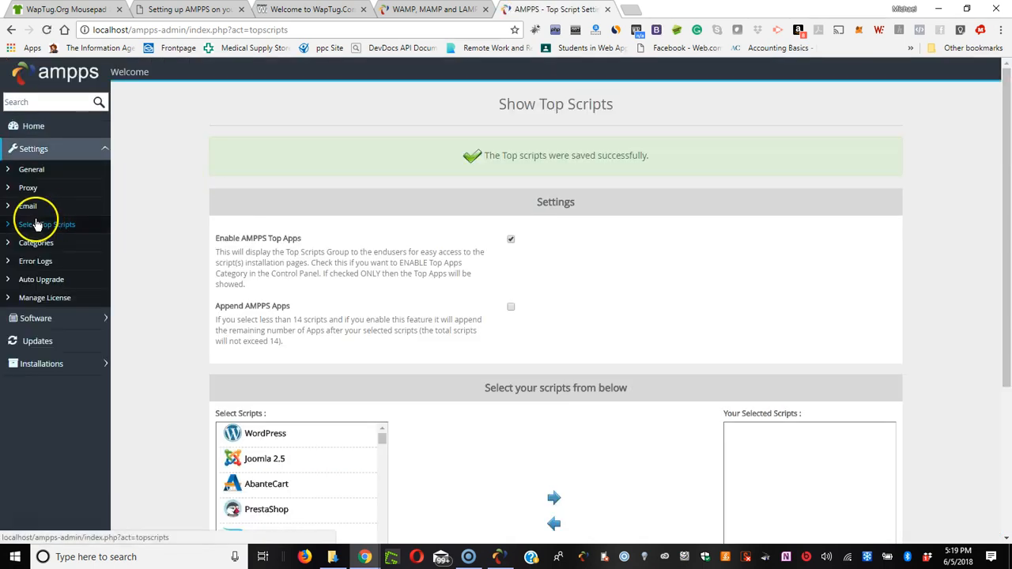
Review the software categories in the Categories settings and move Ad Management directly below Portals/CMS.
left_click(34, 245)
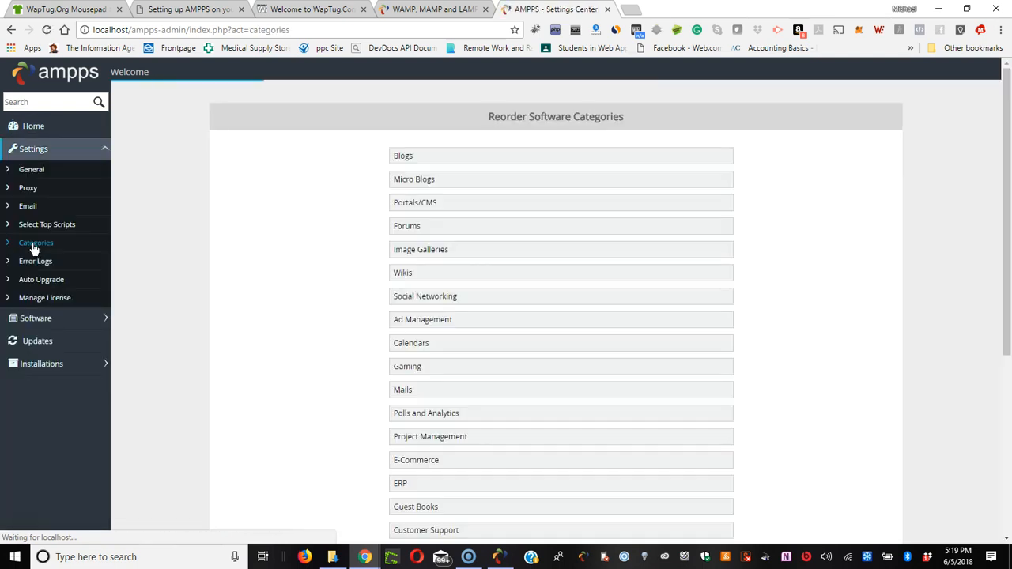
scroll(287, 379, "down", 1)
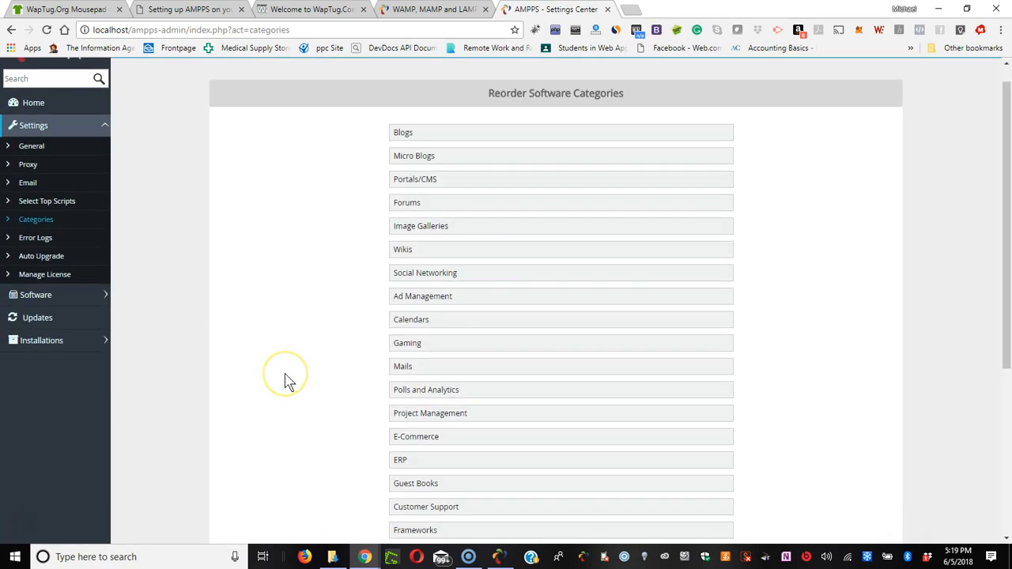
scroll(287, 380, "down", 3)
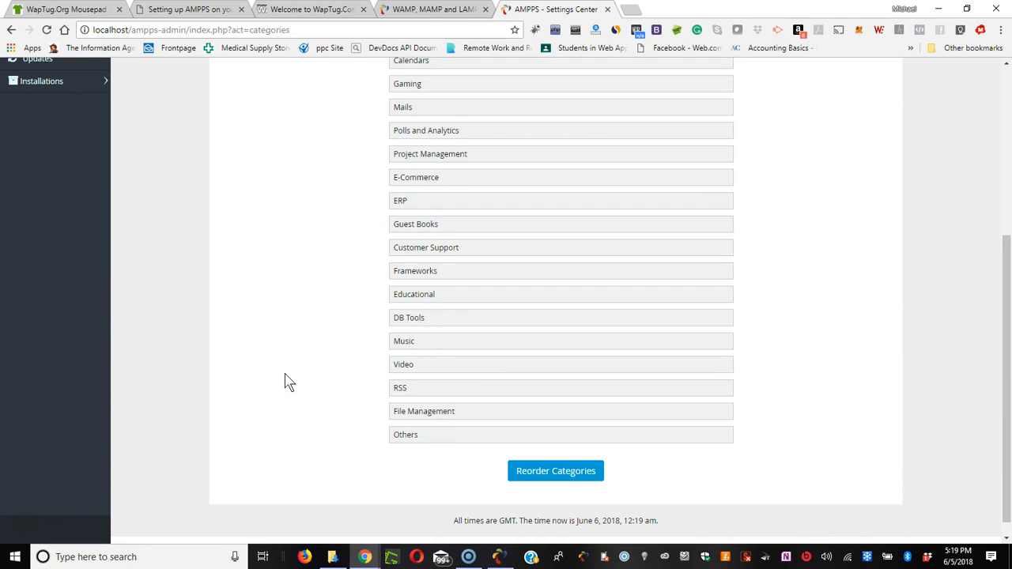
scroll(288, 382, "up", 2)
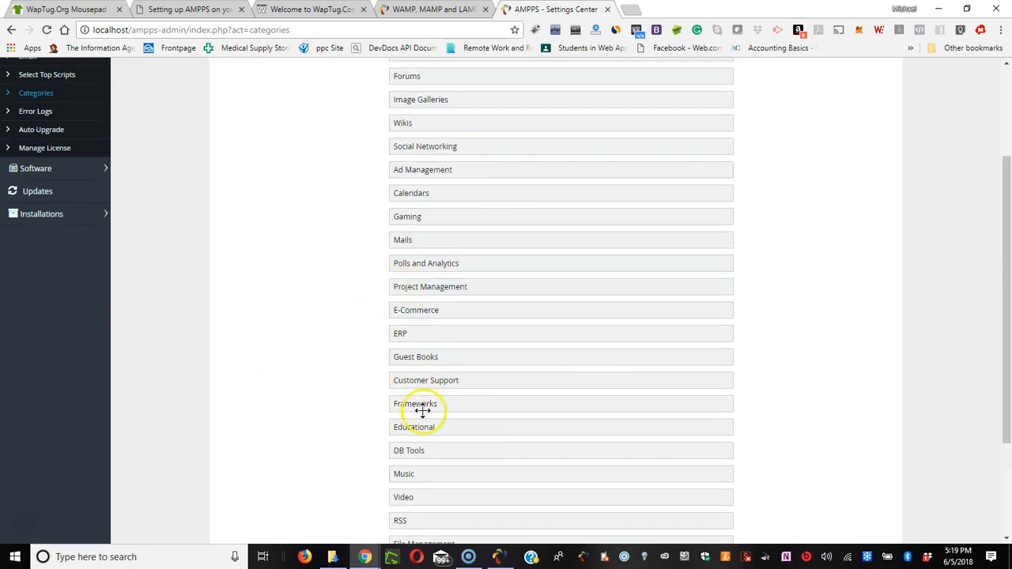
scroll(335, 427, "down", 2)
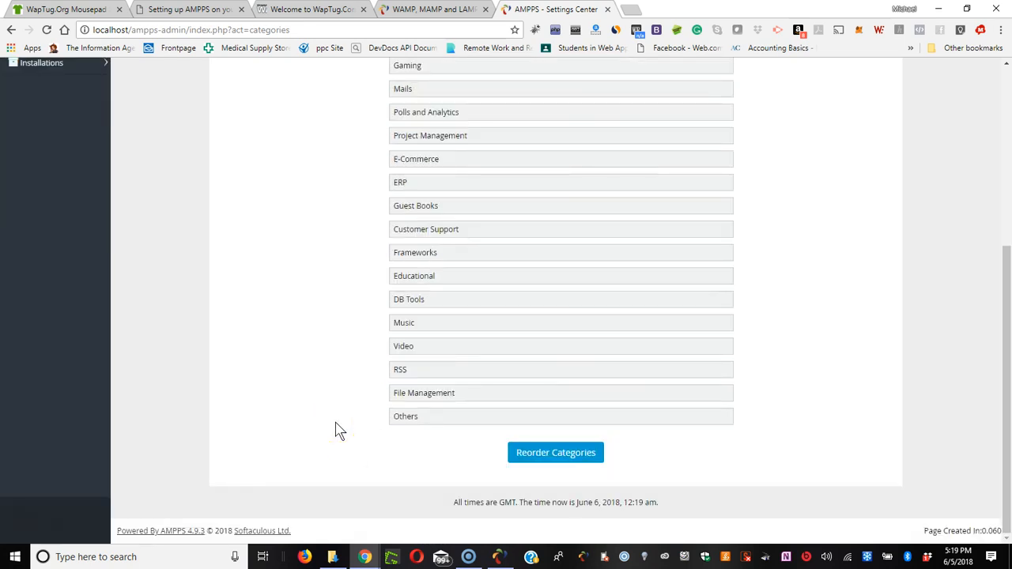
scroll(335, 431, "up", 4)
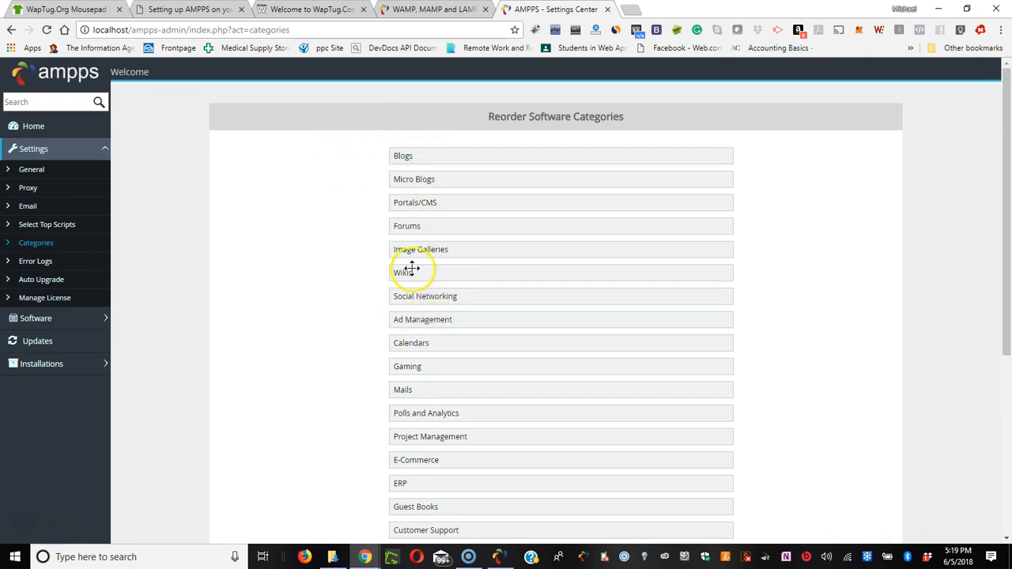
left_click_drag(400, 319, 411, 206)
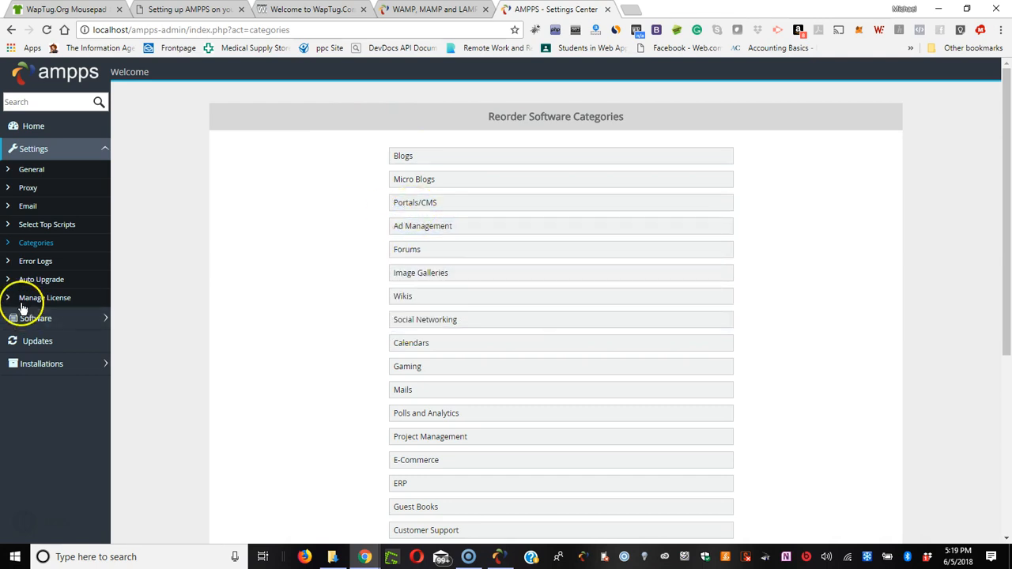
Open the Error Logs page and check the choice of log files.
left_click(28, 262)
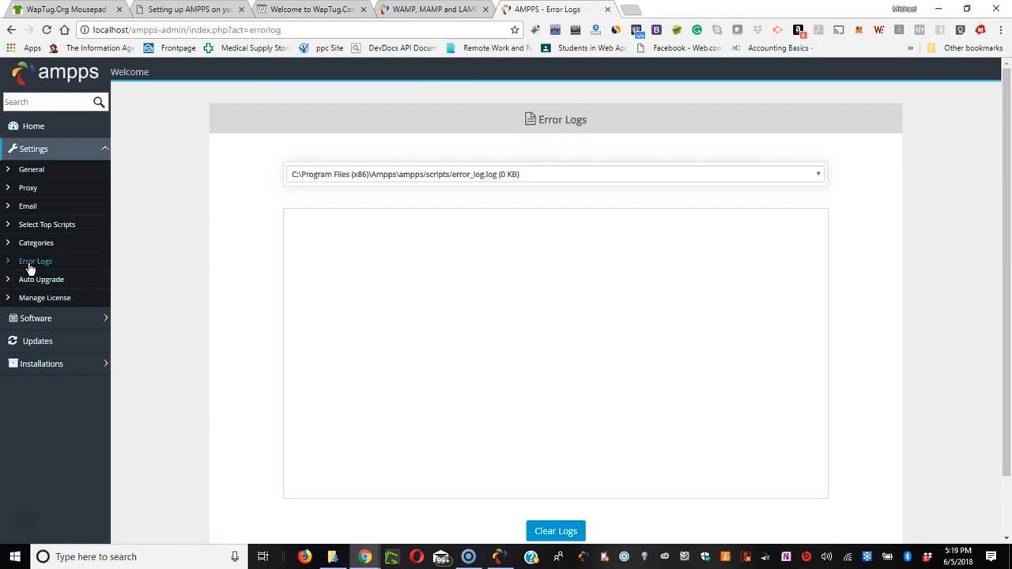
left_click(460, 172)
left_click(462, 179)
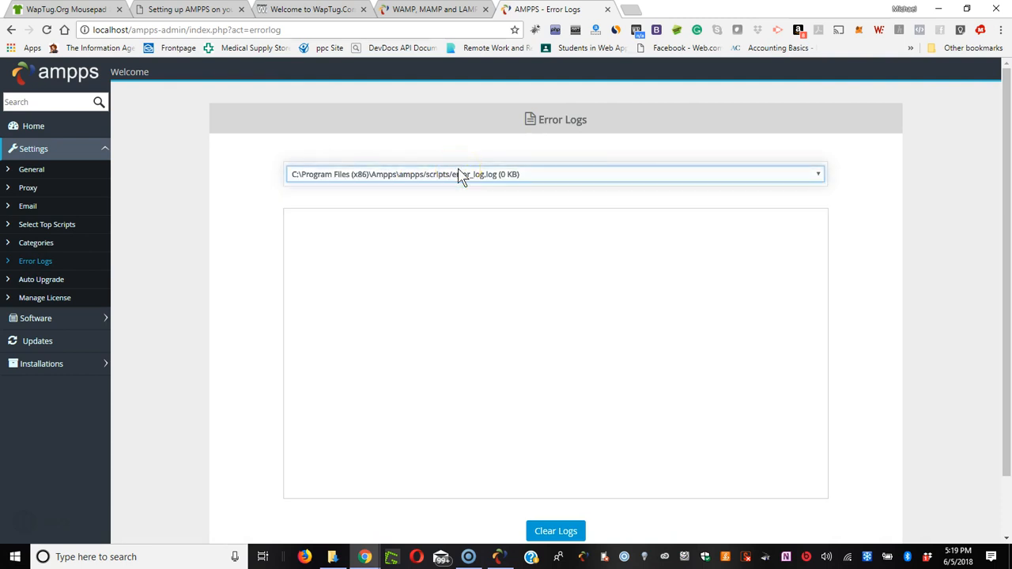
Review the Auto Upgrade settings, followed by the Manage License page.
left_click(40, 281)
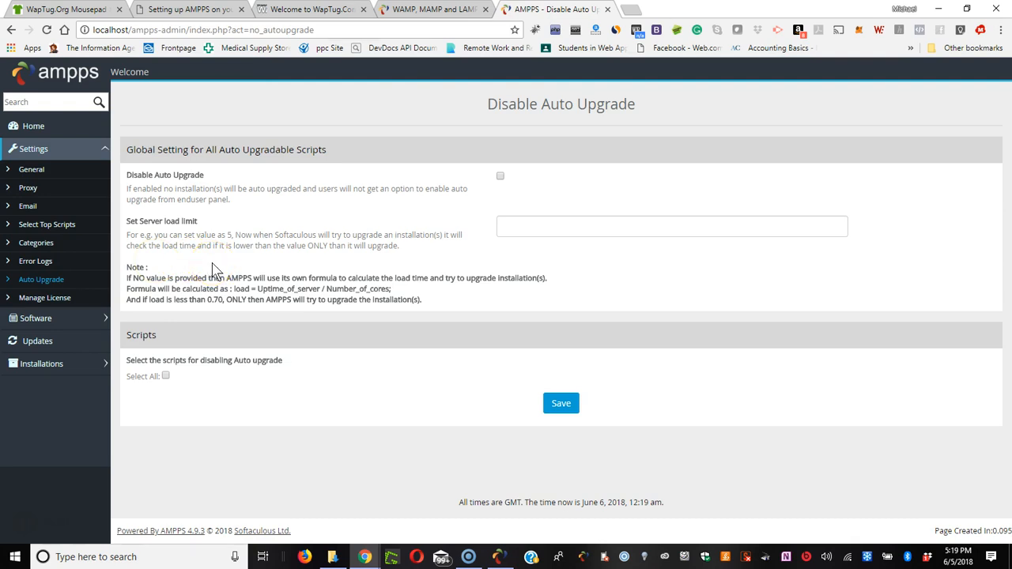
left_click(32, 304)
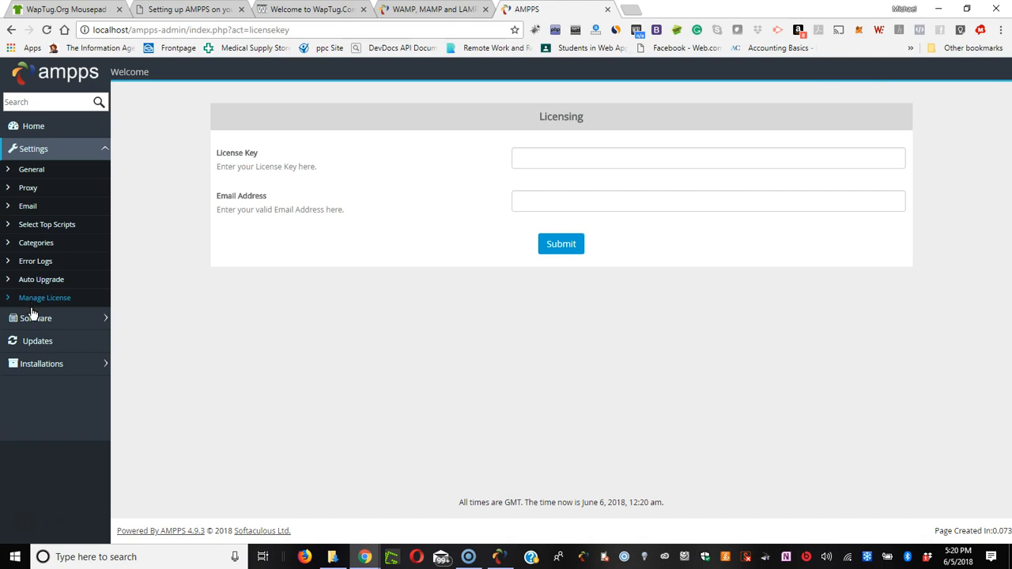
Open the General Scripts list under Software and review the Blogs scripts with their versions and installed status.
left_click(32, 321)
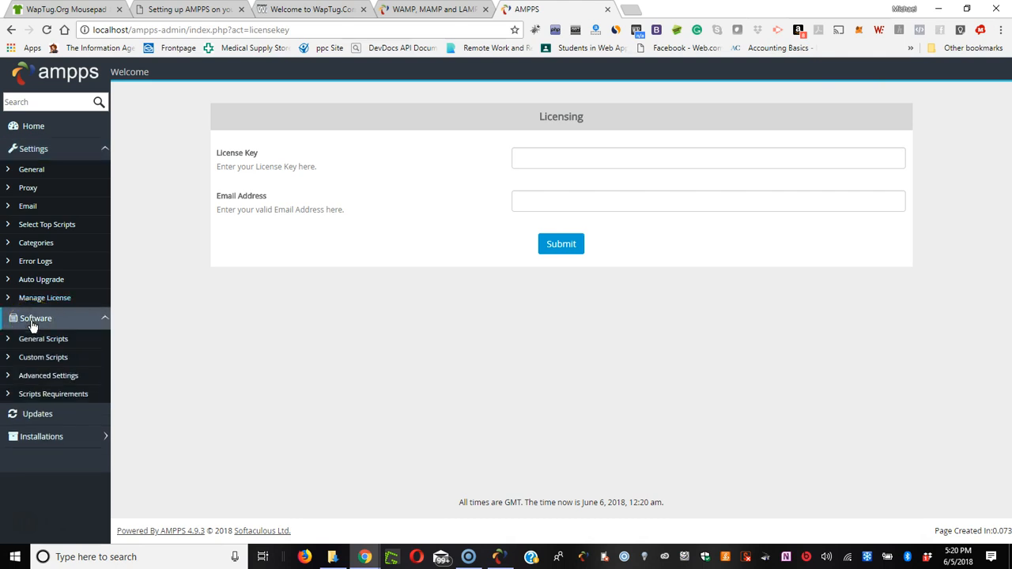
left_click(34, 338)
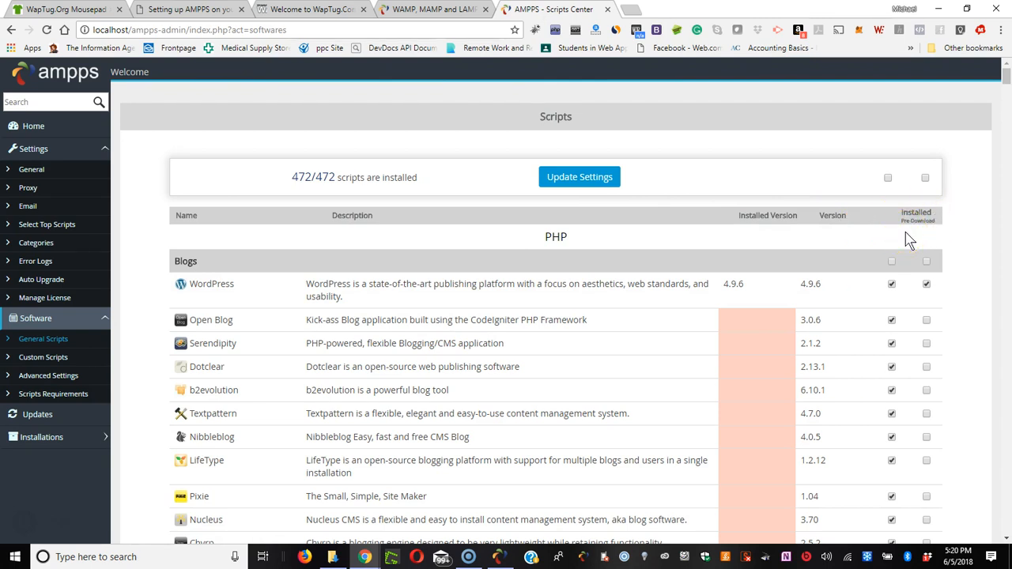
scroll(966, 327, "down", 1)
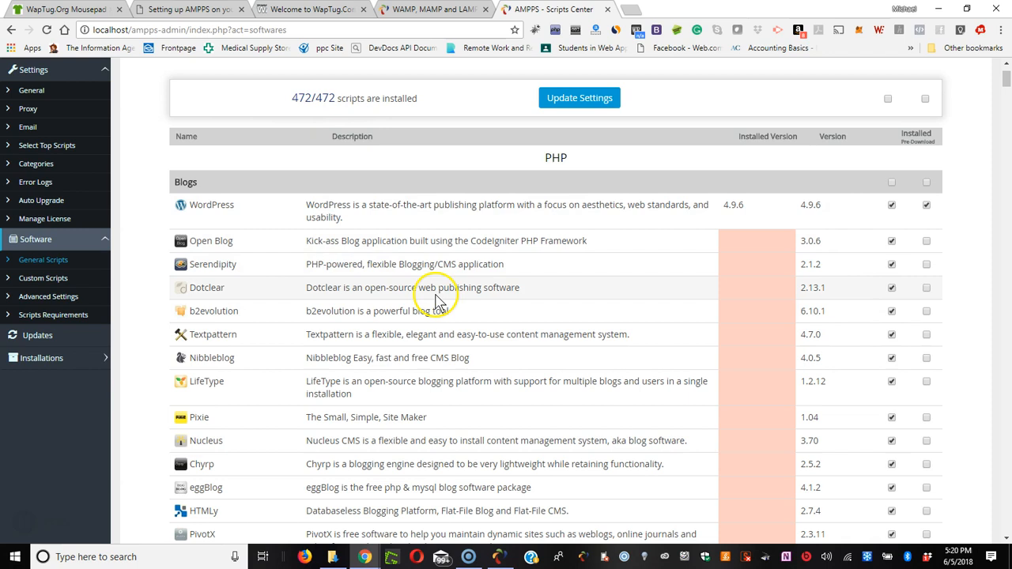
scroll(605, 395, "down", 1)
scroll(603, 392, "down", 3)
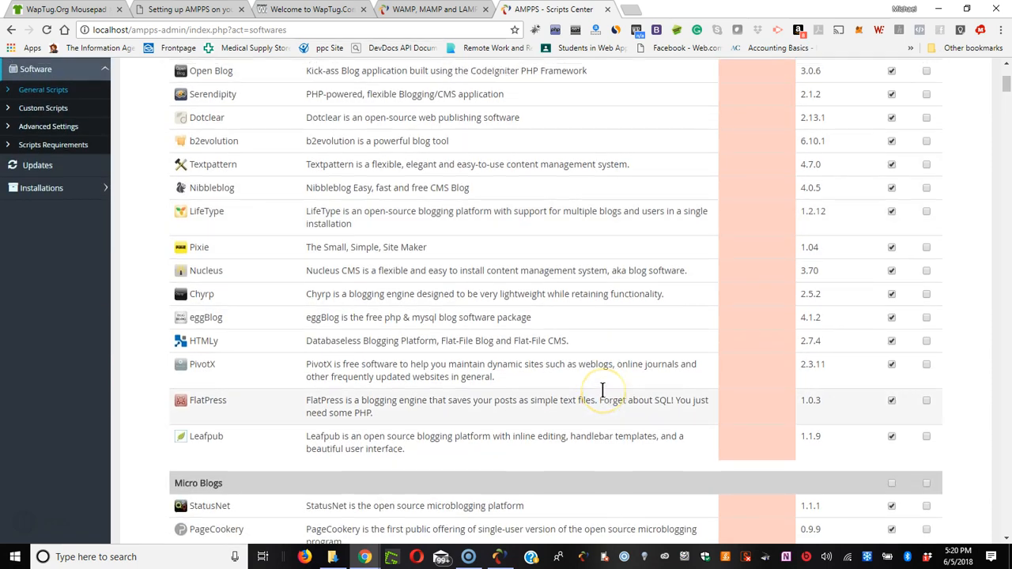
Compare the installed and available versions of the Blogs scripts, along with their Installed and Pre-Download selections.
scroll(602, 390, "up", 4)
scroll(633, 391, "down", 1)
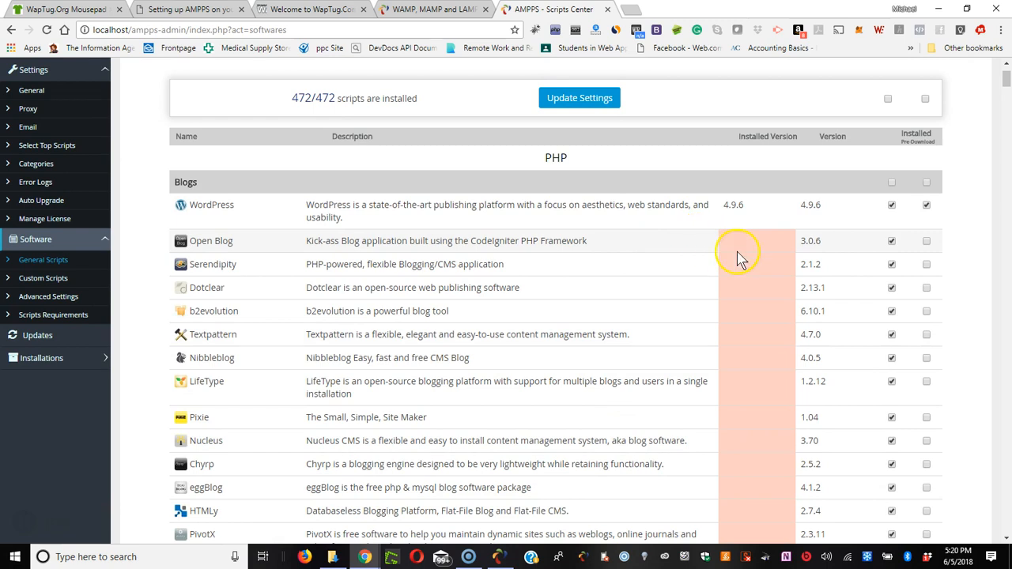
left_click(757, 451)
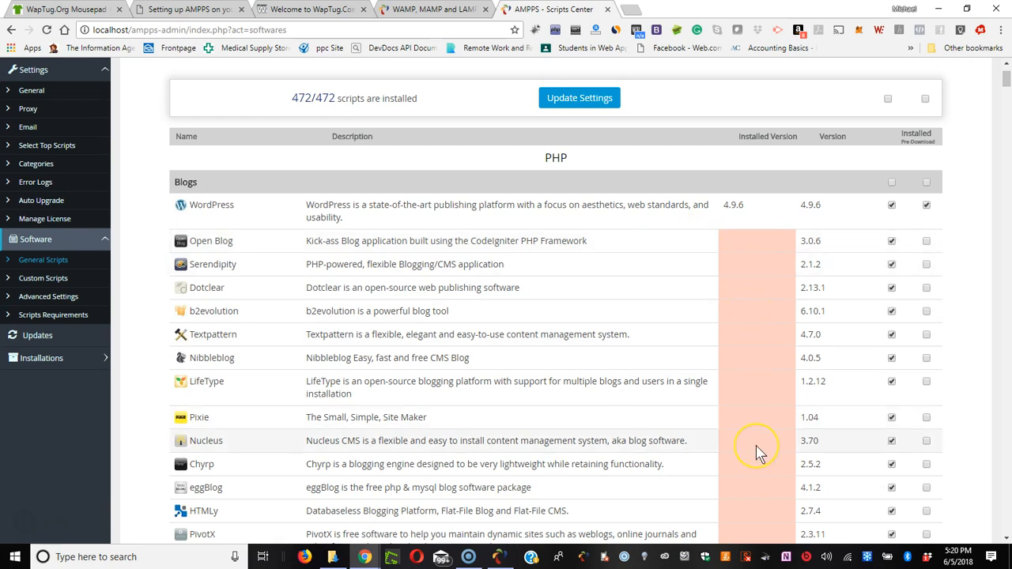
scroll(757, 451, "down", 2)
scroll(757, 450, "up", 4)
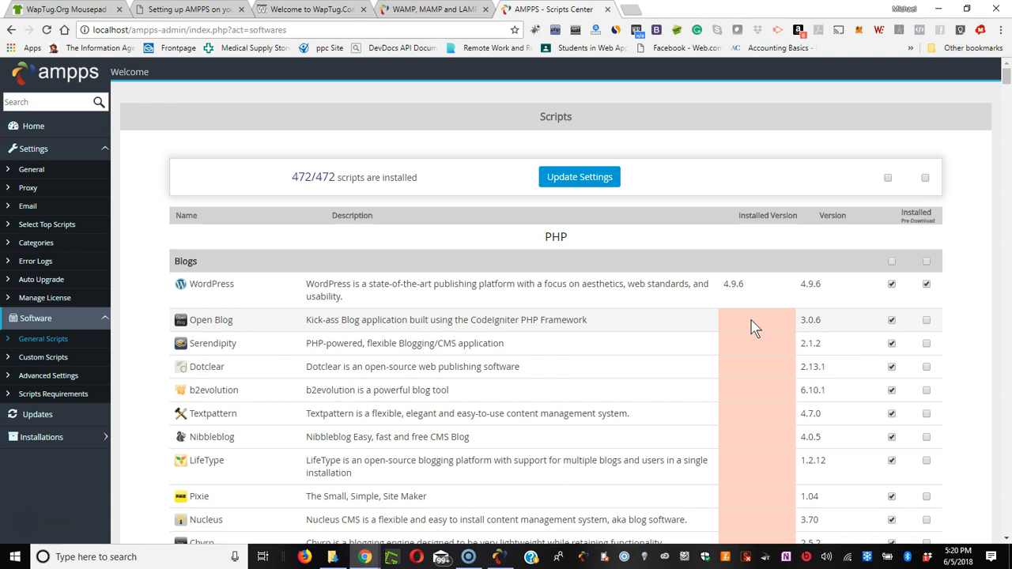
scroll(753, 327, "down", 2)
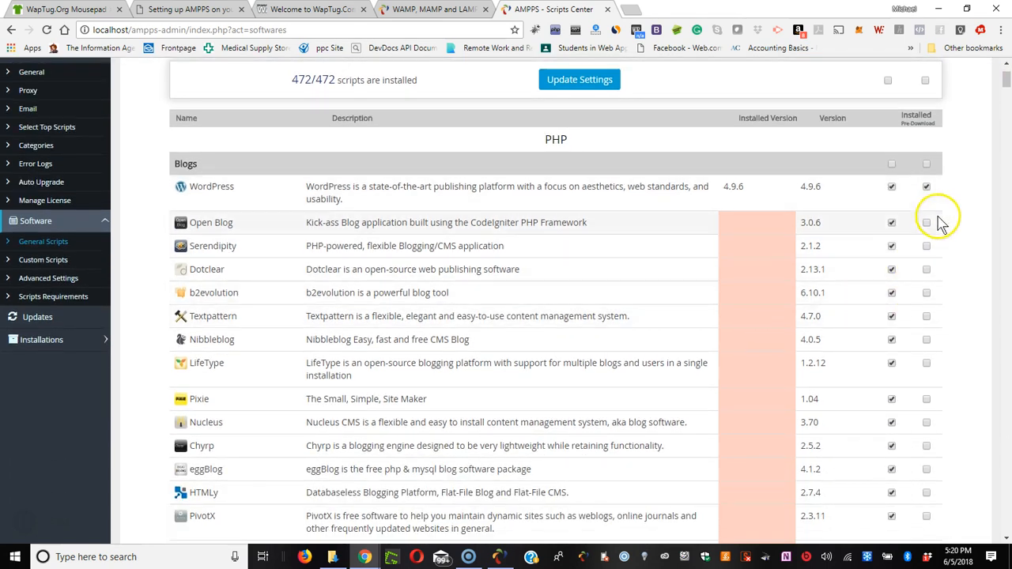
scroll(882, 460, "up", 2)
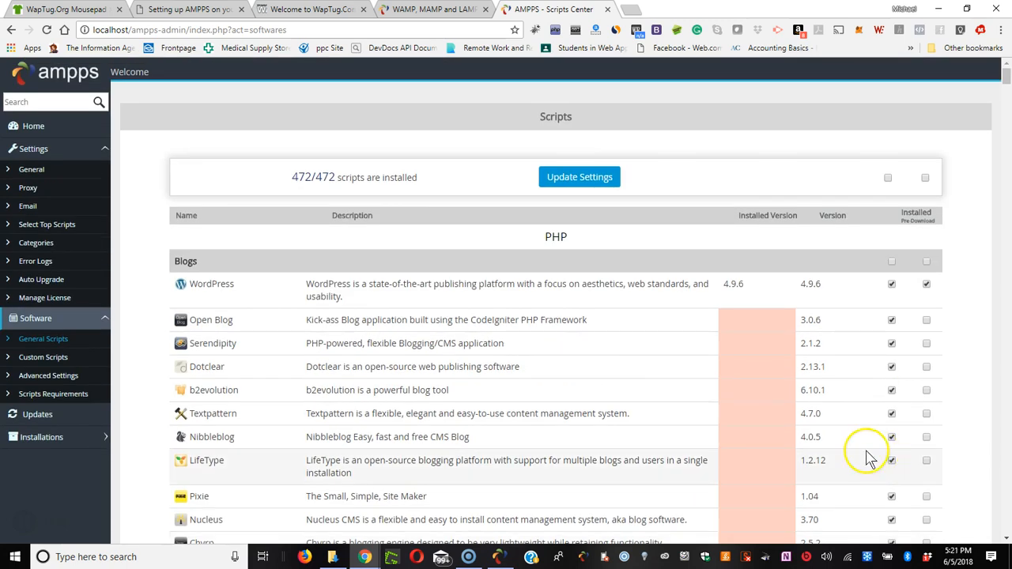
Browse the Micro Blogs and Portals/CMS sections of the General Scripts list and return to its beginning.
scroll(490, 466, "down", 3)
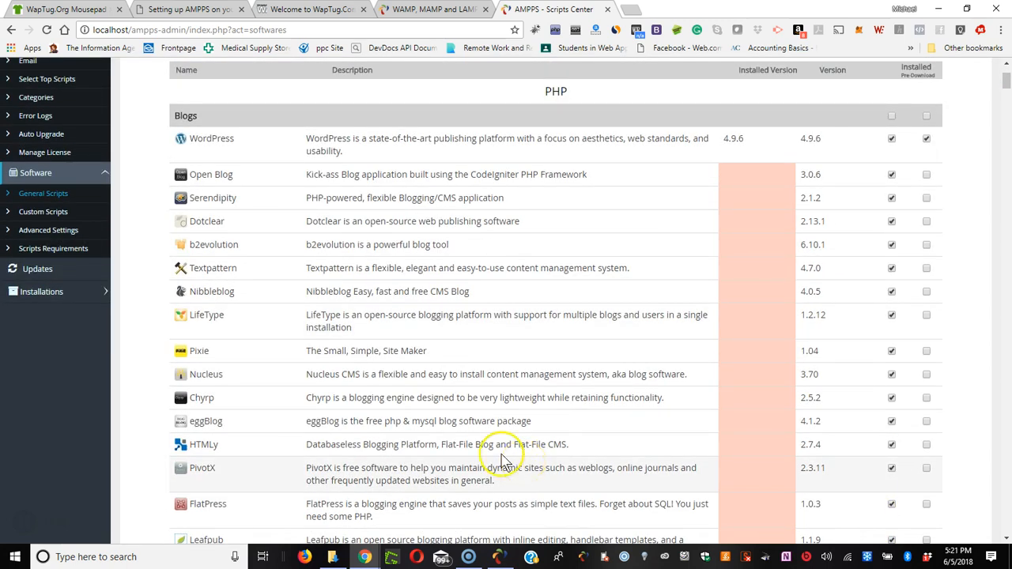
scroll(398, 503, "down", 3)
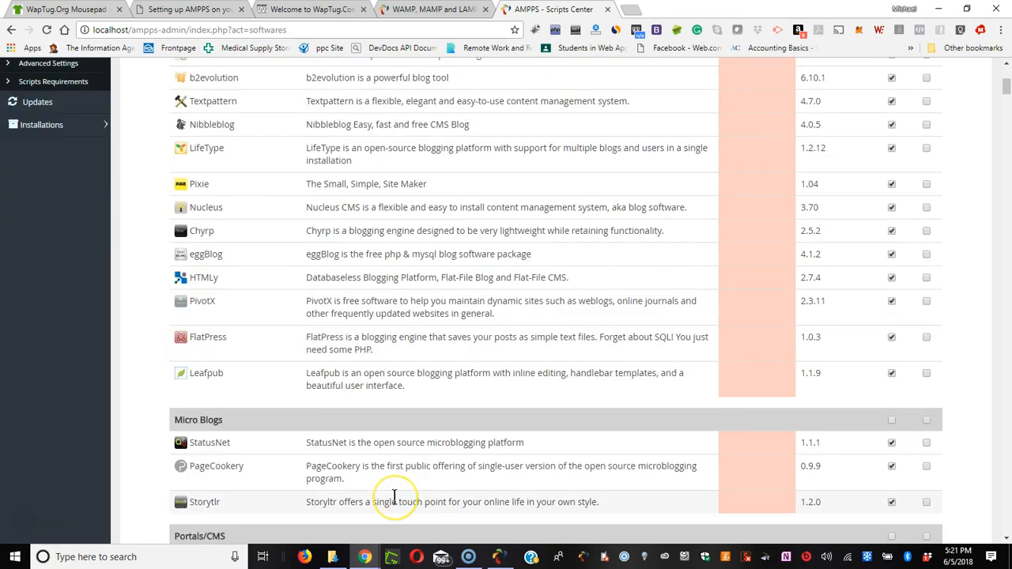
scroll(397, 503, "down", 3)
scroll(398, 498, "down", 15)
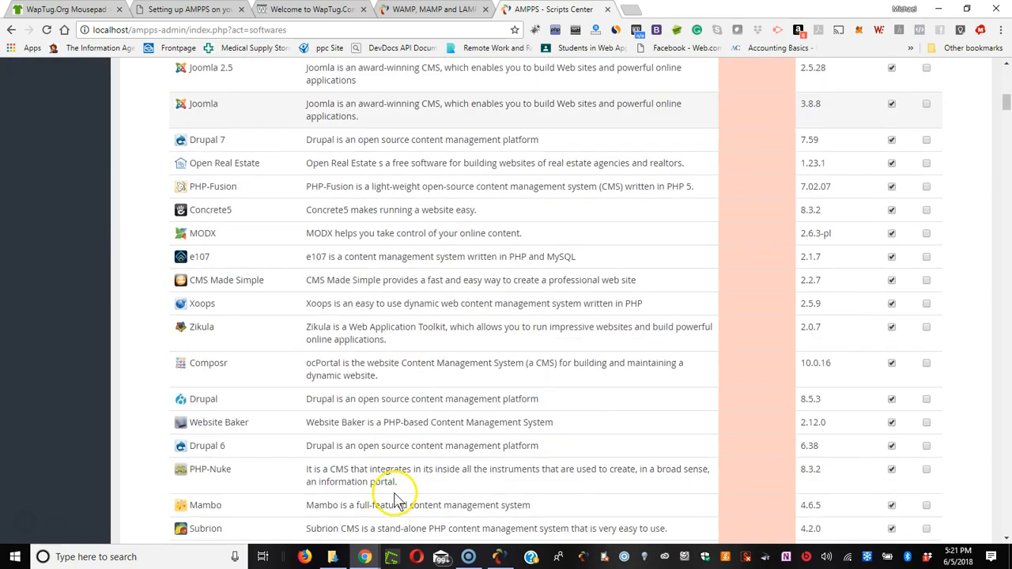
scroll(395, 492, "down", 6)
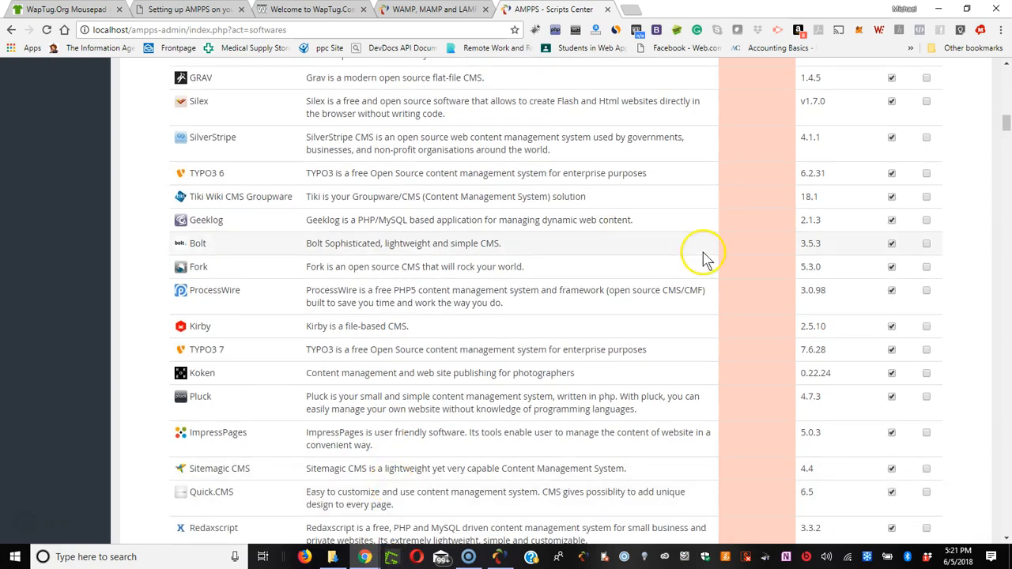
scroll(795, 317, "up", 20)
scroll(796, 317, "up", 3)
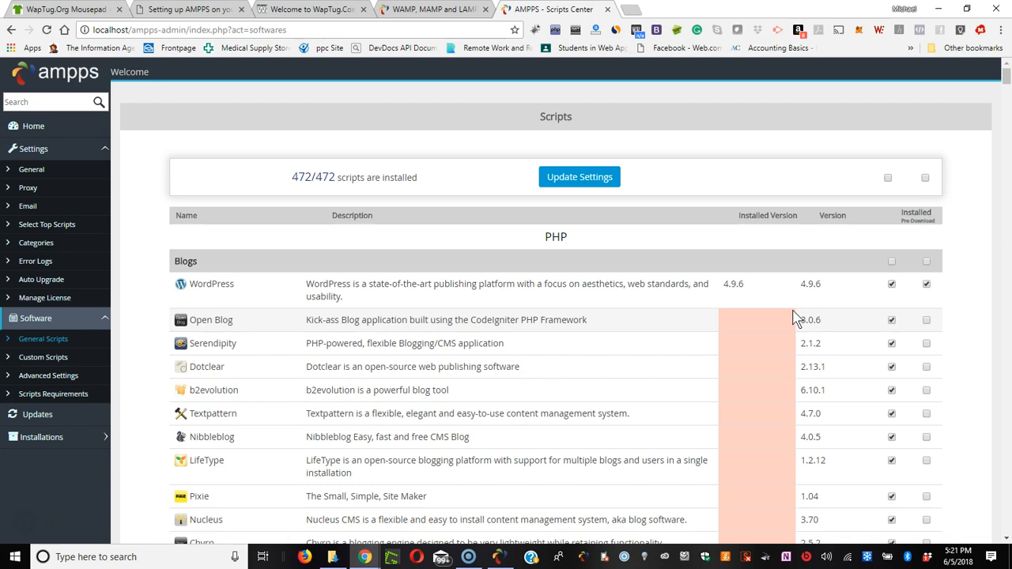
scroll(795, 316, "down", 2)
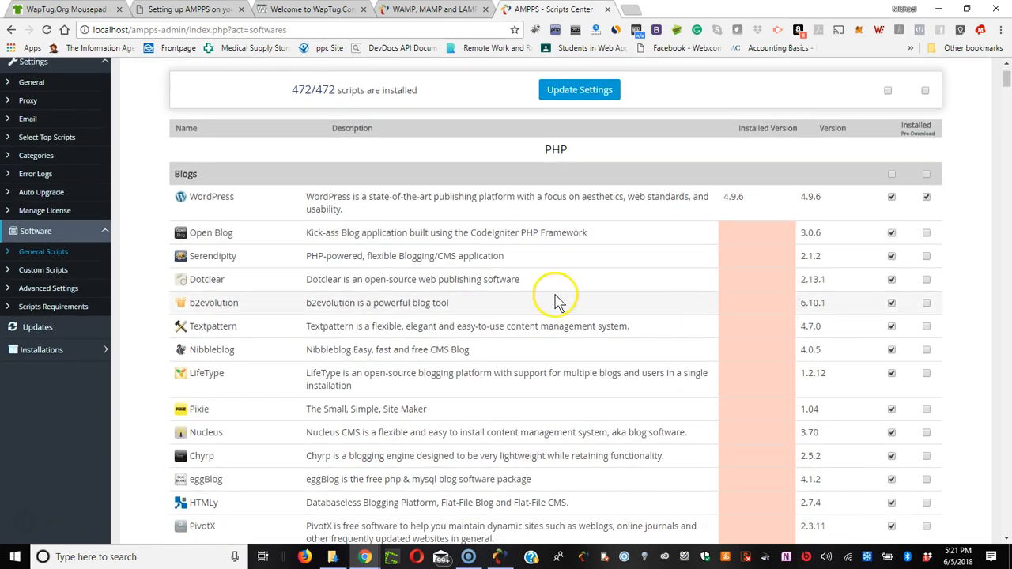
Open the Custom Scripts page, followed by the Advanced Software Settings, and review the WordPress options.
left_click(49, 271)
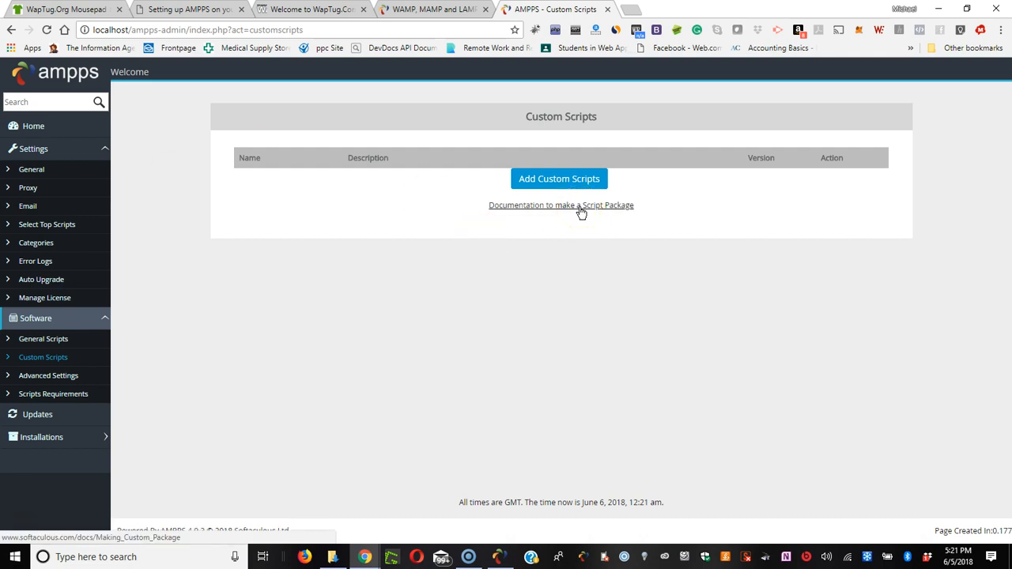
left_click(33, 378)
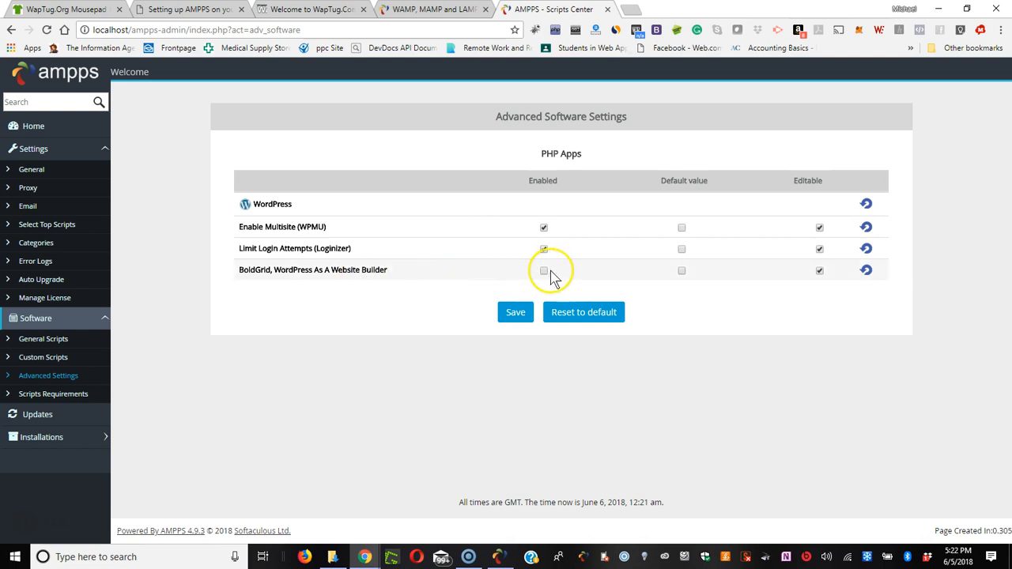
left_click(428, 370)
Check the Scripts Requirements page and the AMPPS Updates page.
left_click(36, 395)
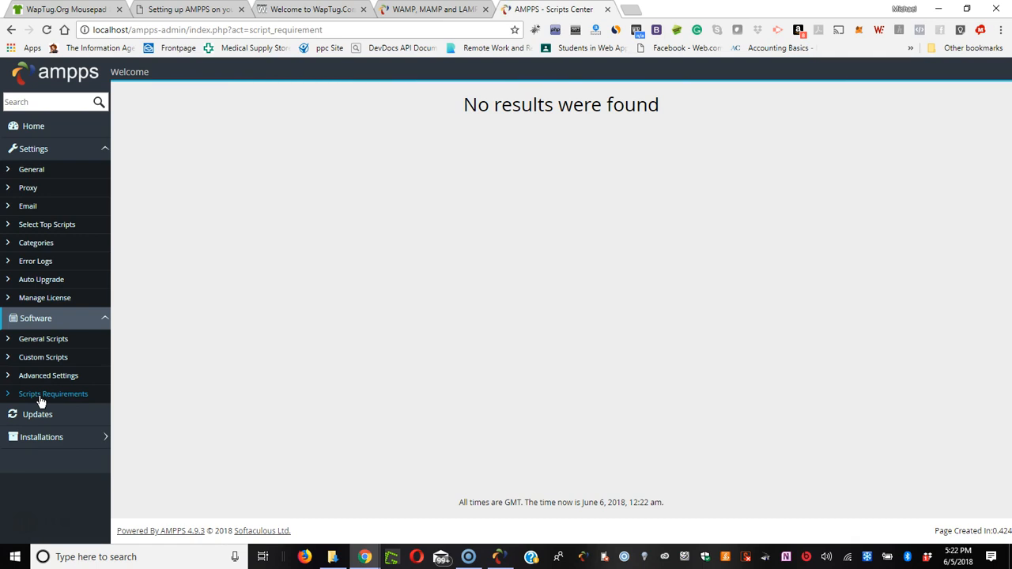
left_click(39, 413)
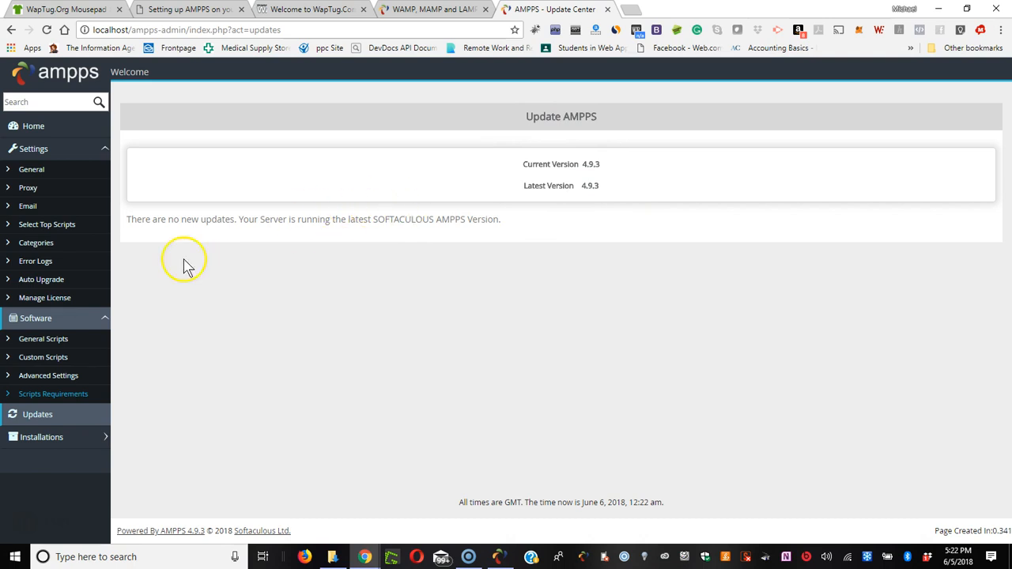
Expand the Installations section, view the Search Installations form and try the Outdated Installations entry.
left_click(50, 443)
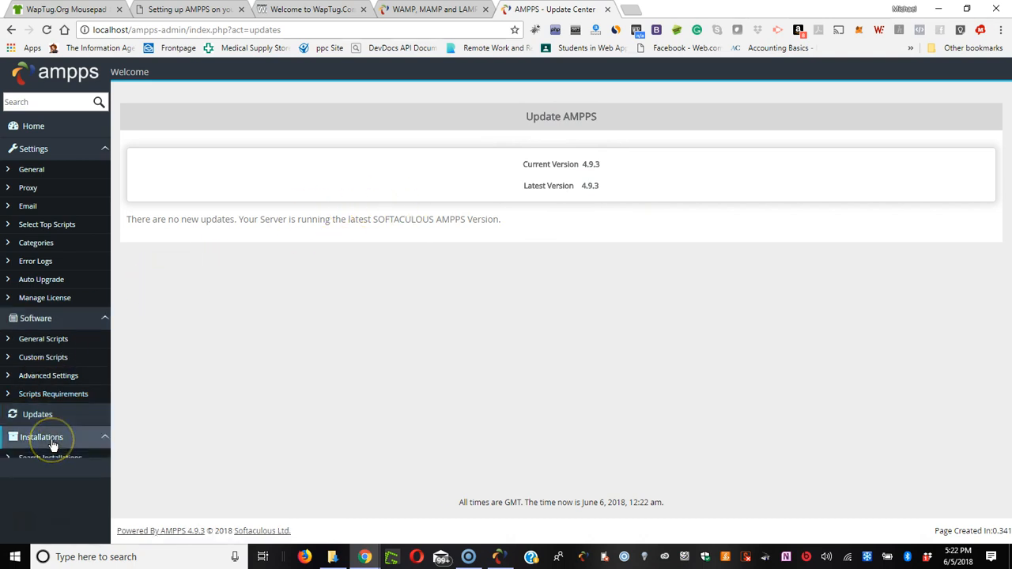
scroll(53, 446, "down", 1)
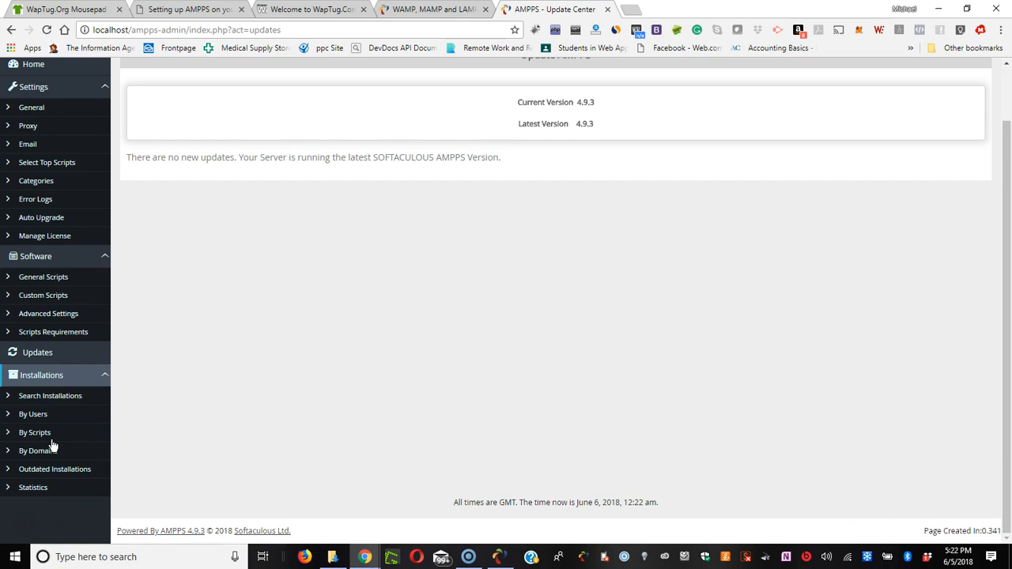
left_click(44, 400)
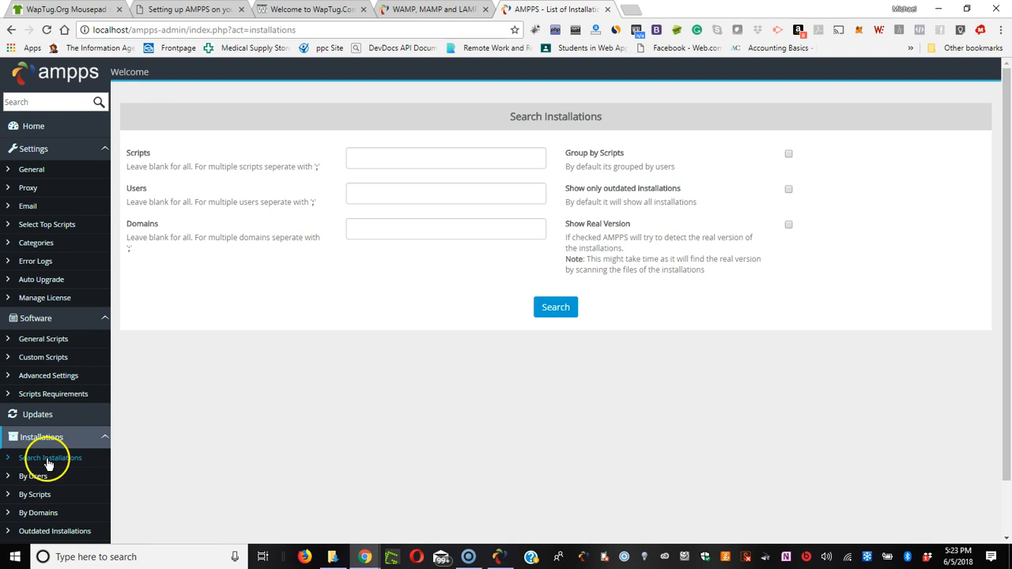
scroll(56, 474, "down", 2)
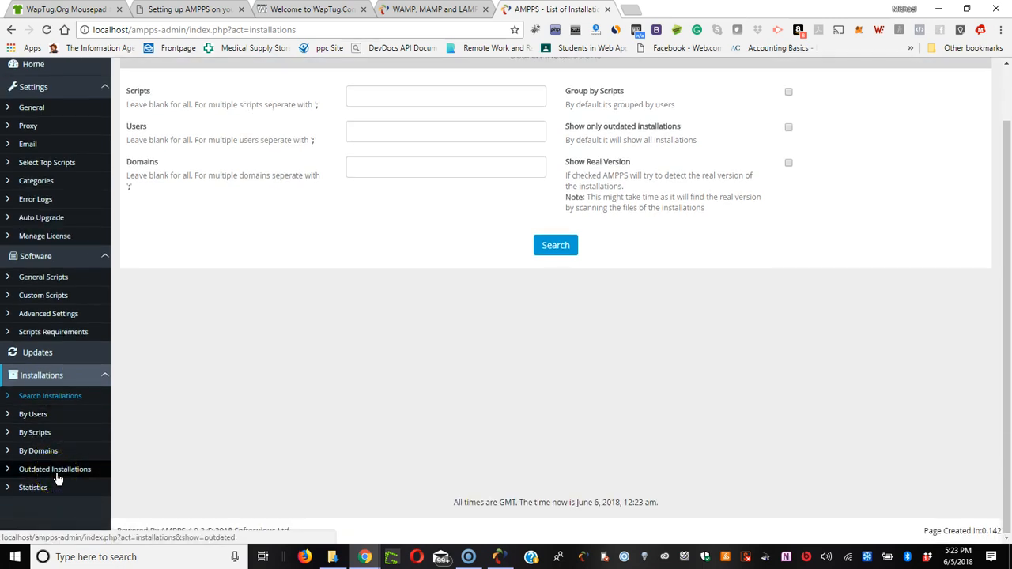
left_click(55, 474)
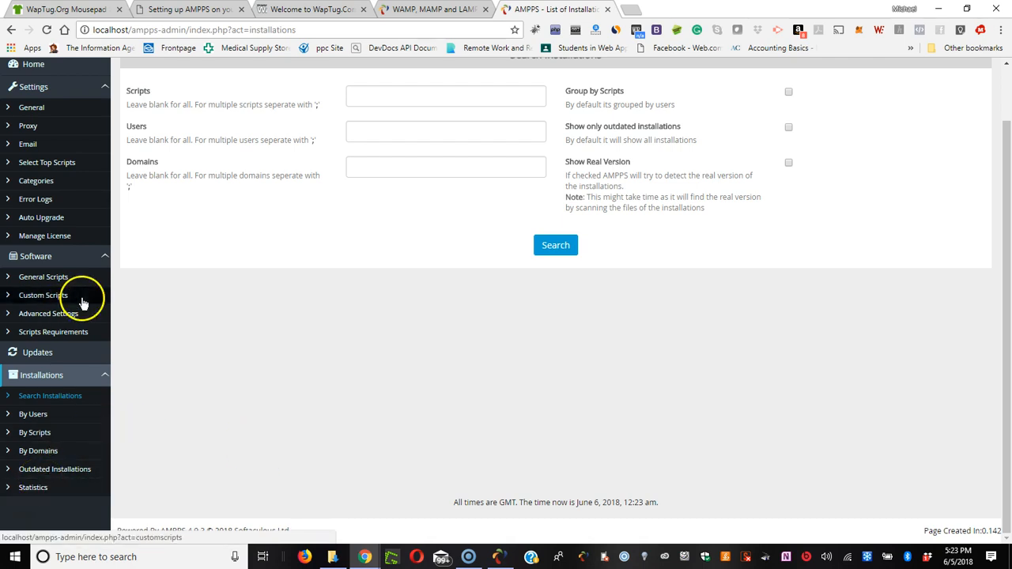
Return to the Home page of the admin panel.
scroll(156, 323, "up", 1)
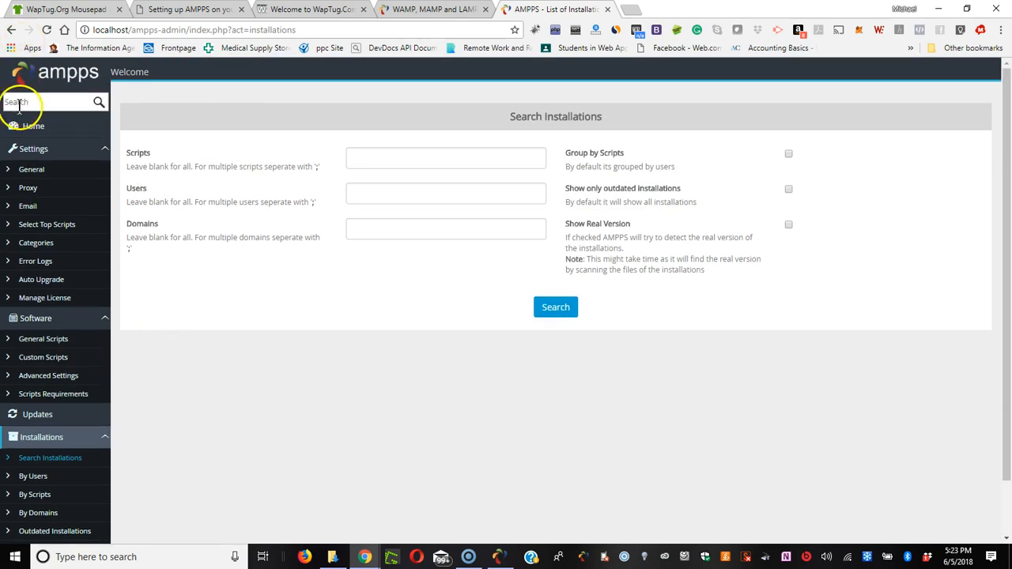
left_click(34, 130)
left_click(57, 72)
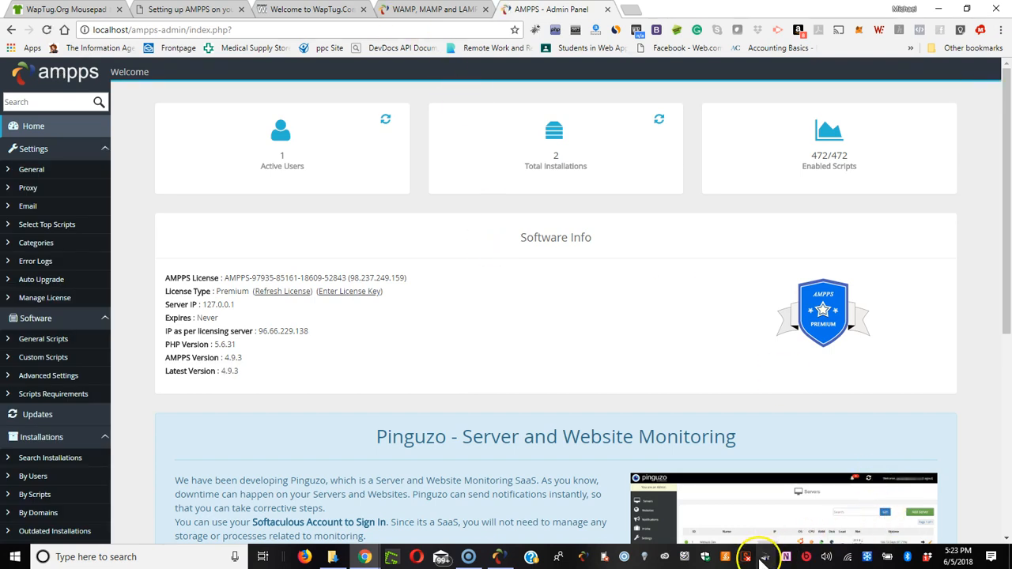
Bring up the AMPPS control window and review its options, from Change PHP Version to Write Testimonial.
left_click(502, 557)
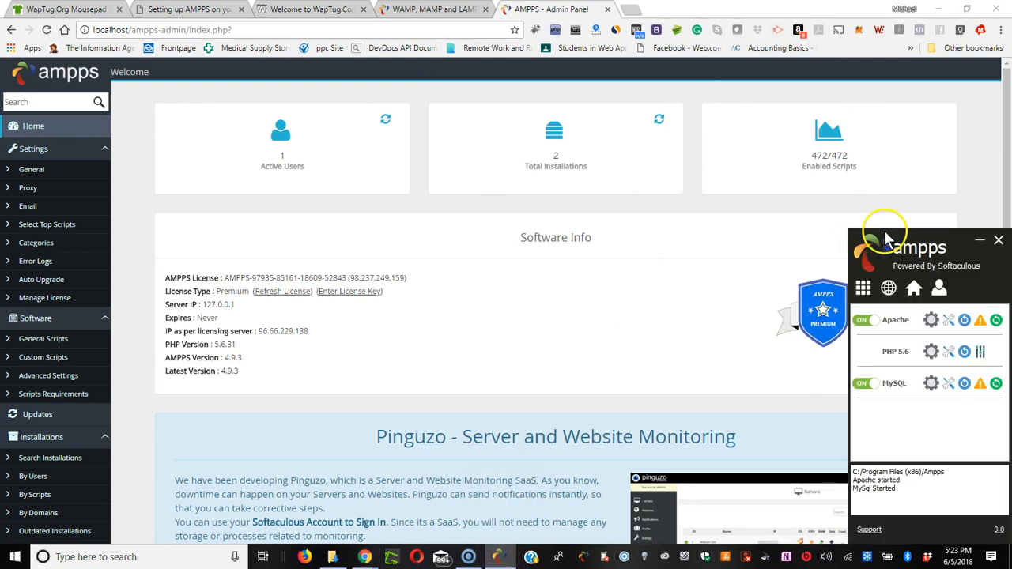
left_click(864, 288)
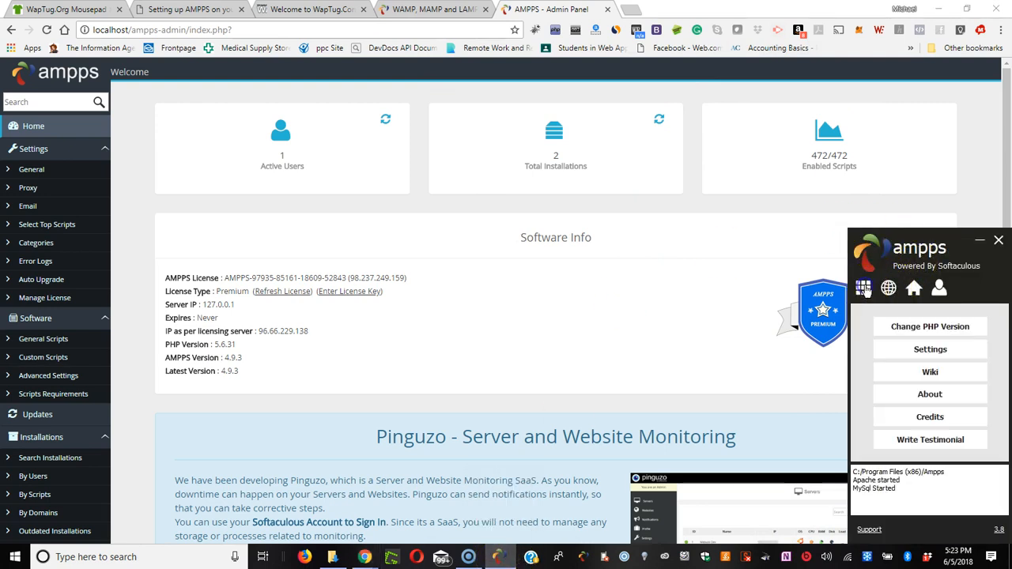
left_click(906, 331)
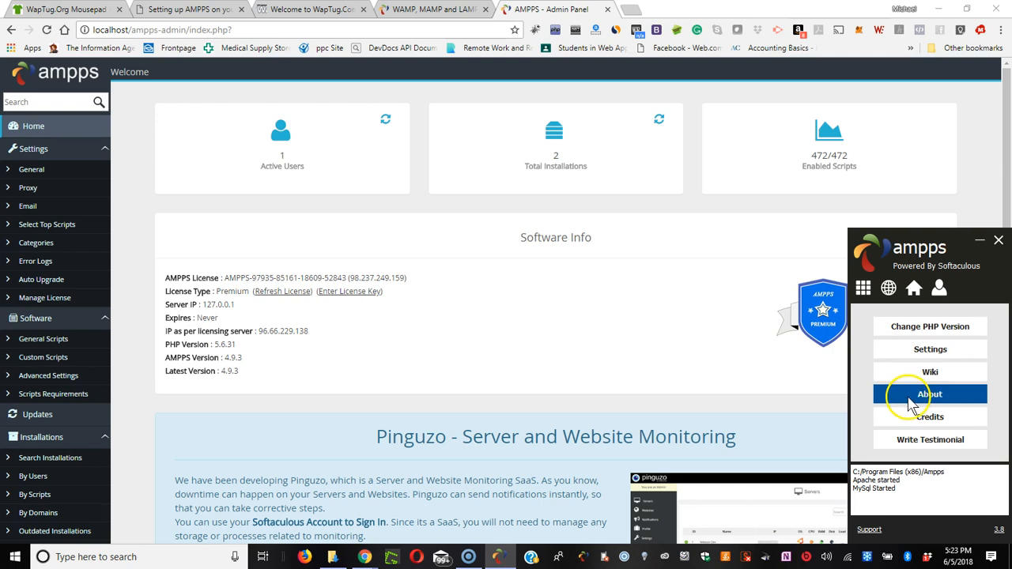
left_click(911, 447)
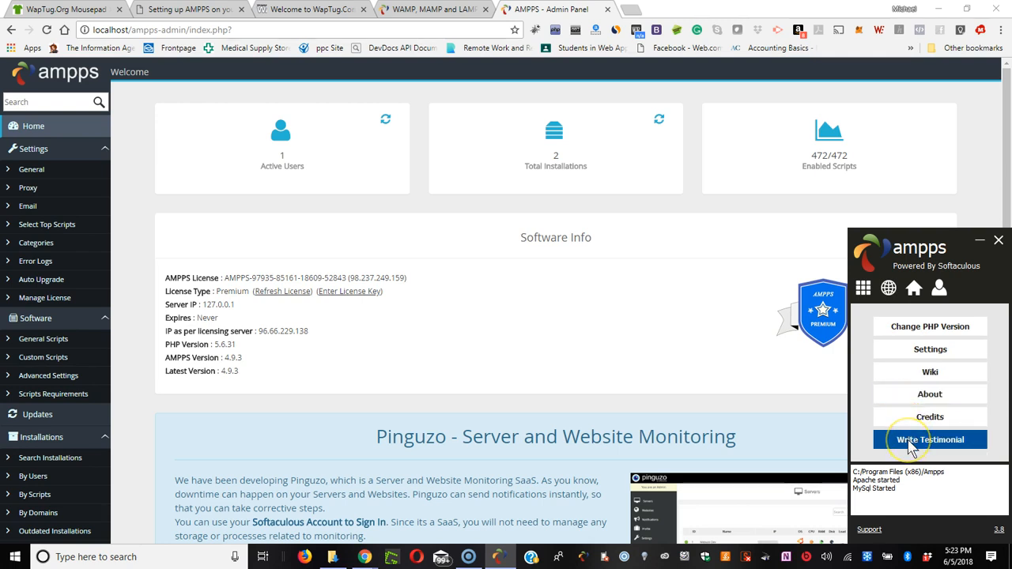
Open the localhost directory listing from the AMPPS control window and load the wpdemo WordPress site.
left_click(889, 288)
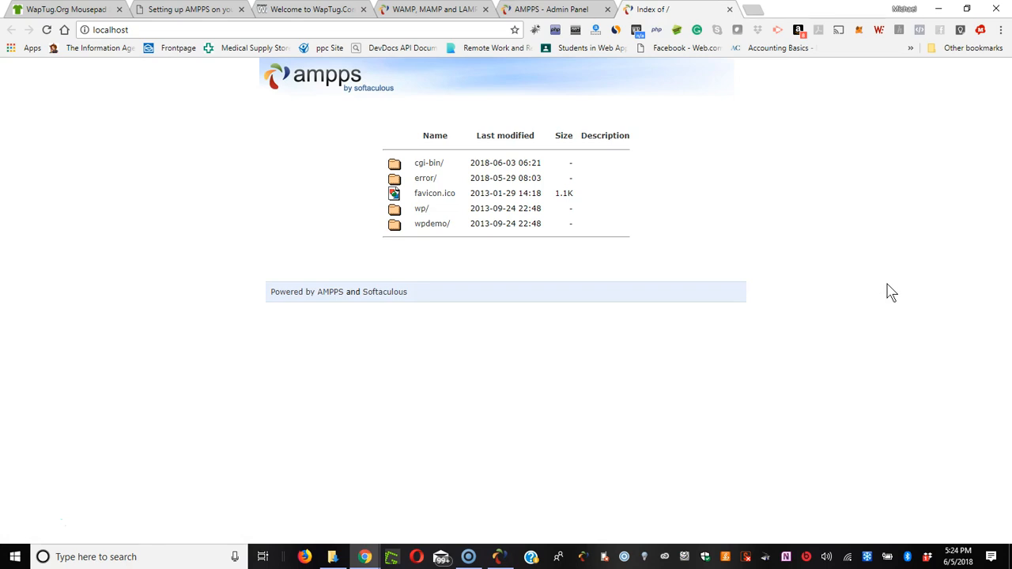
left_click(421, 209)
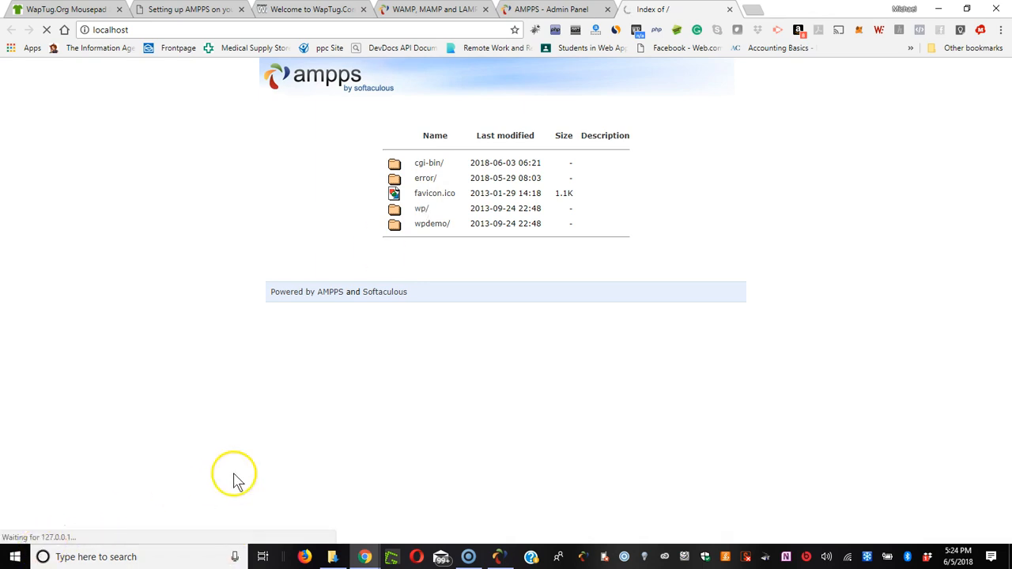
left_click(435, 227)
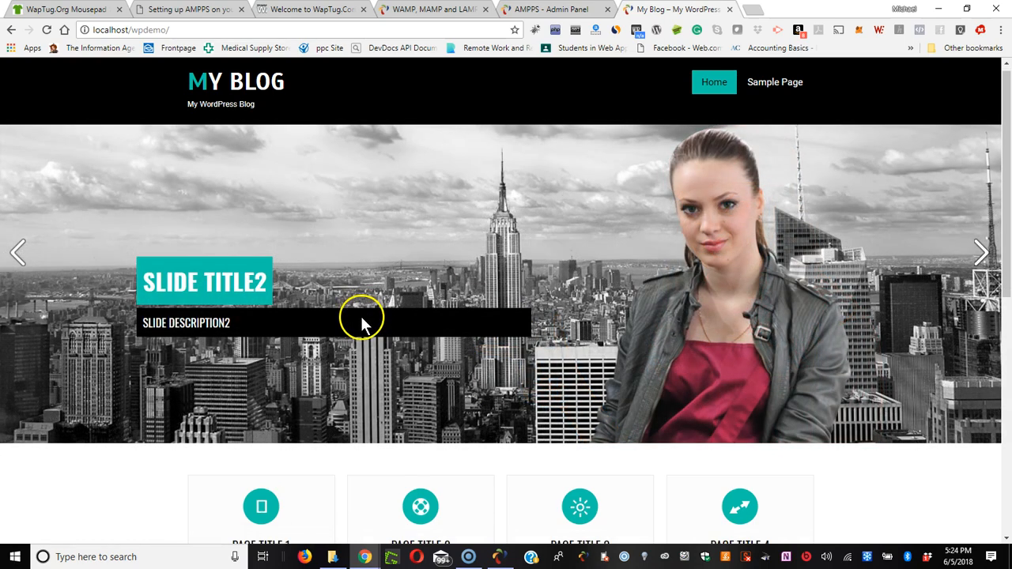
Look through the wpdemo blog's front page down to its footer and close the site's browser tab.
scroll(361, 324, "down", 3)
scroll(362, 324, "down", 4)
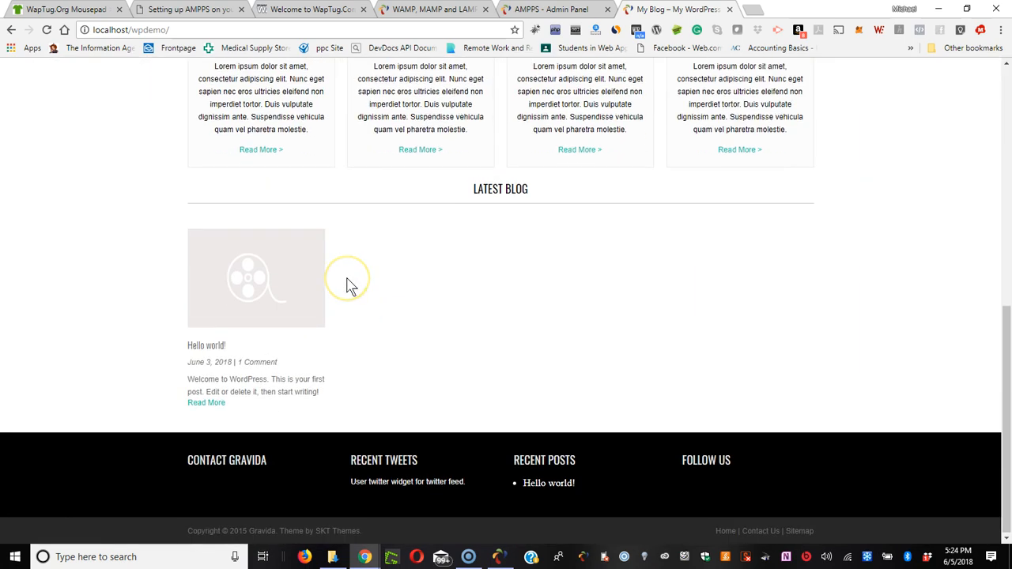
scroll(346, 277, "up", 7)
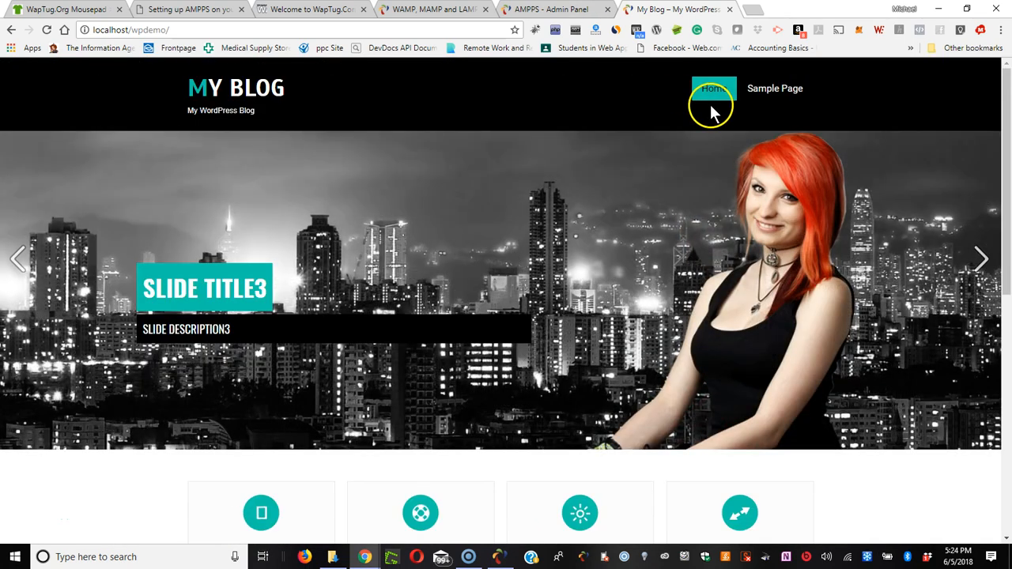
left_click(731, 10)
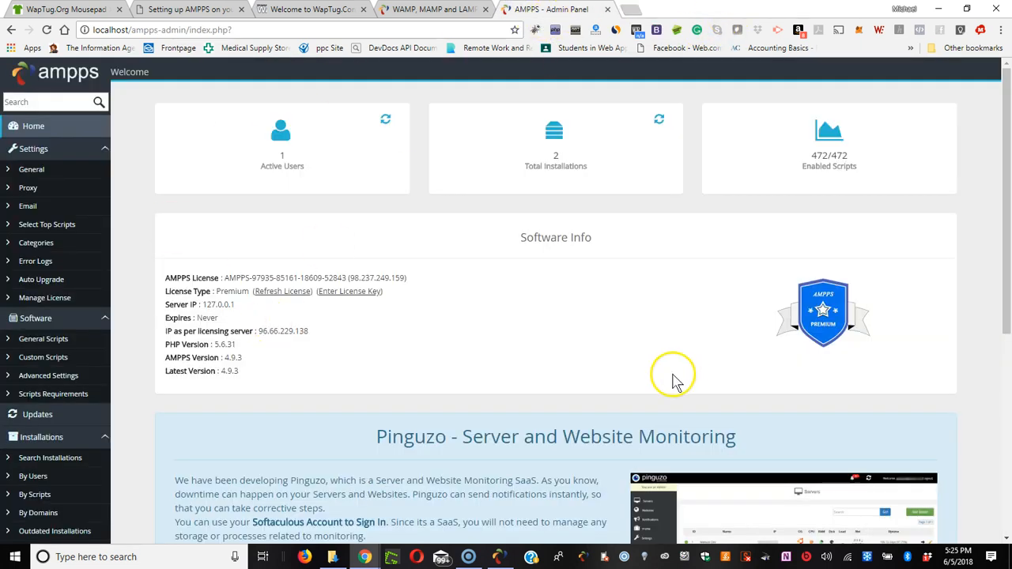
Switch back to the AMPPS control window and revisit its options list.
mouse_move(499, 557)
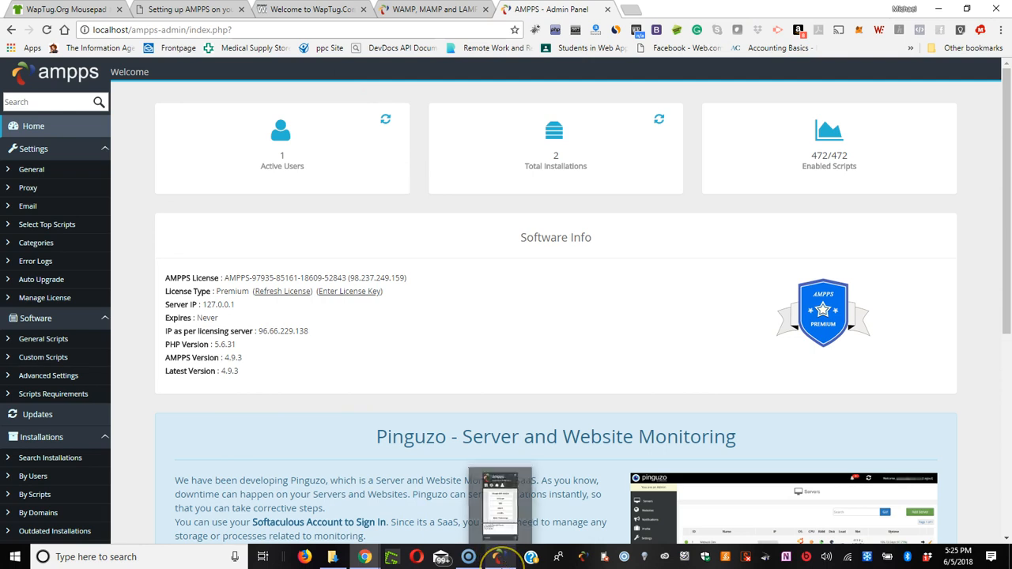
left_click(502, 511)
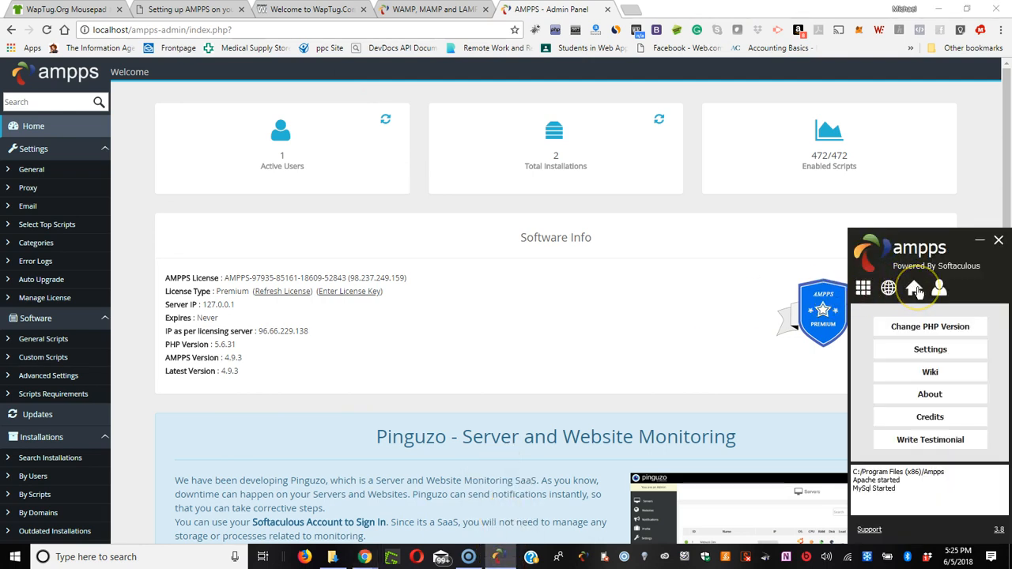
left_click(865, 288)
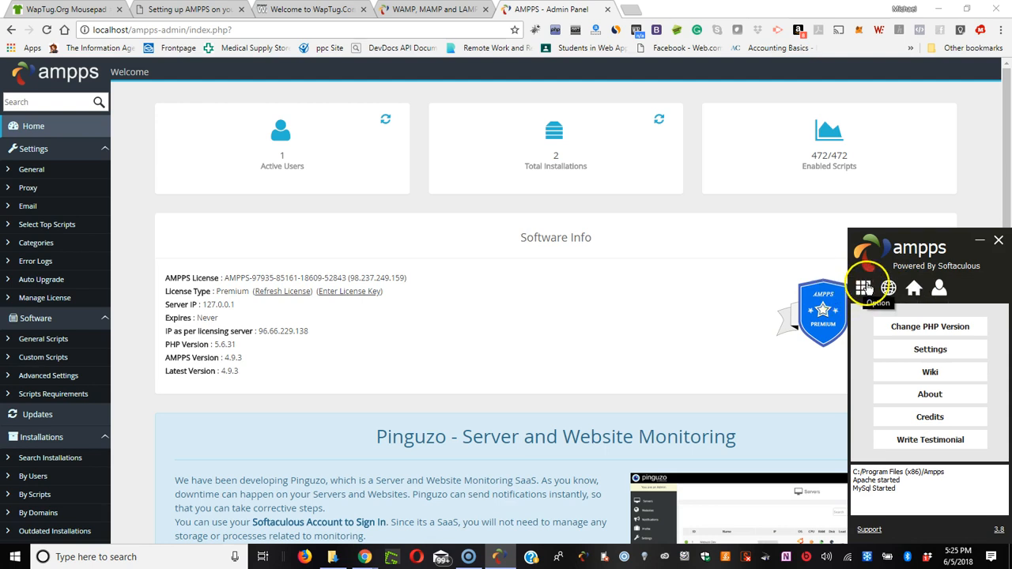
Return the AMPPS control window to its services list, open the admin panel from it, and close both admin panel browser tabs.
left_click(863, 290)
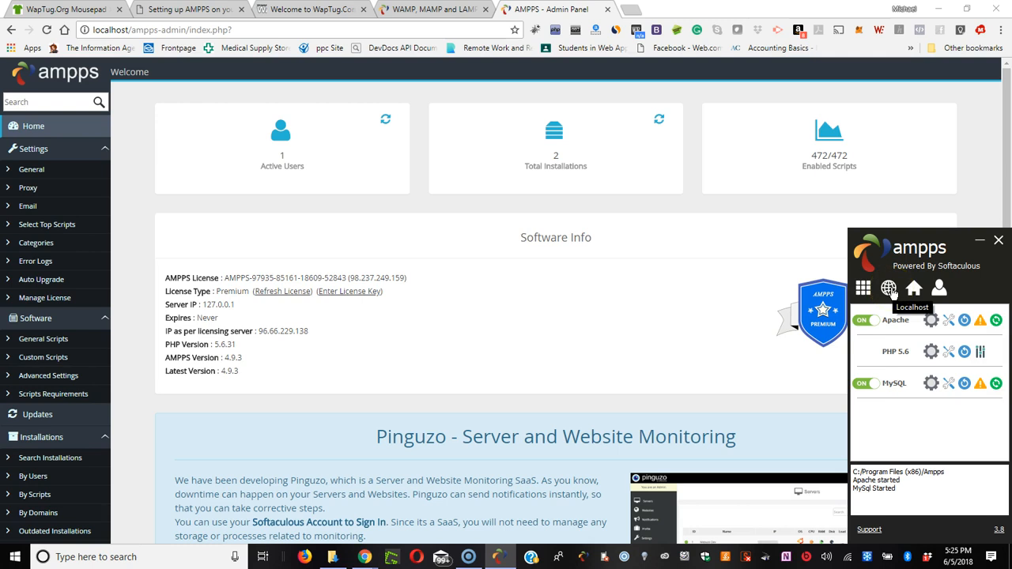
left_click(940, 290)
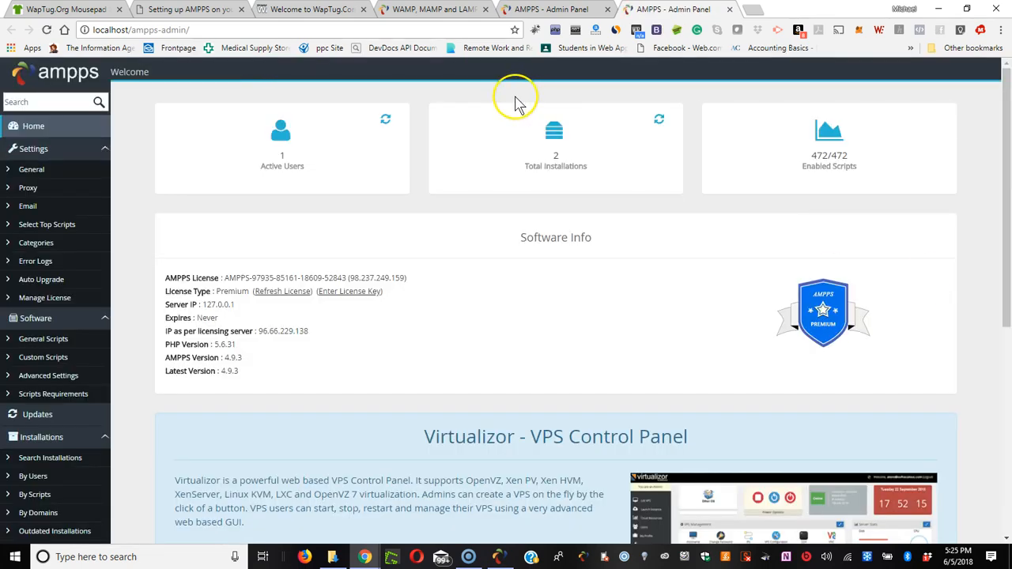
left_click(558, 14)
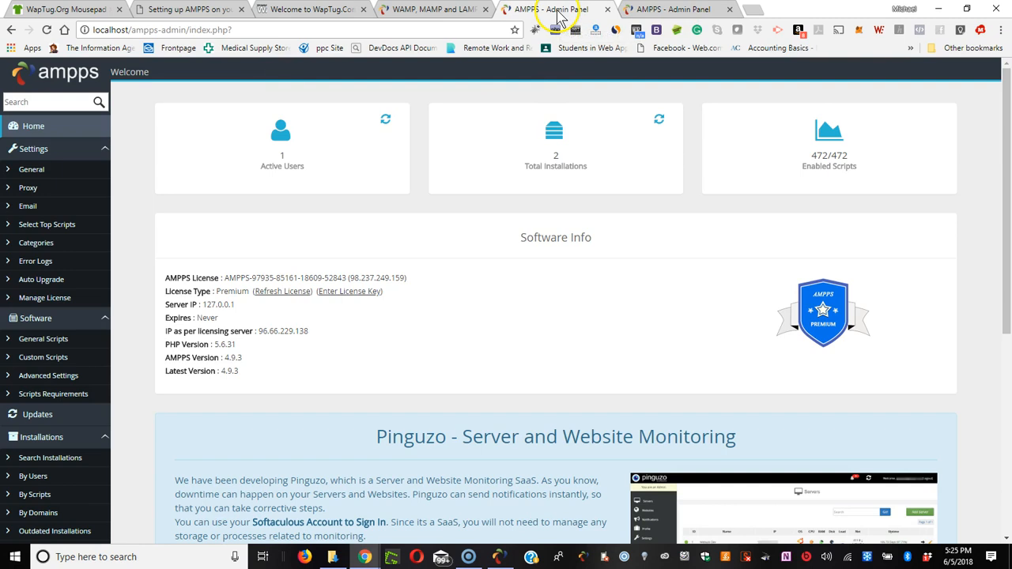
left_click(607, 10)
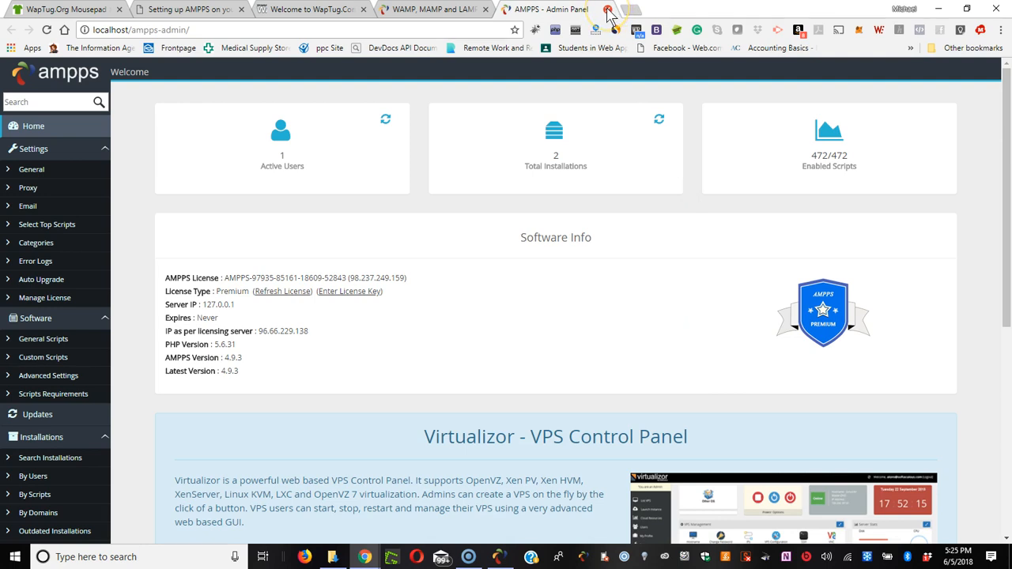
left_click(608, 10)
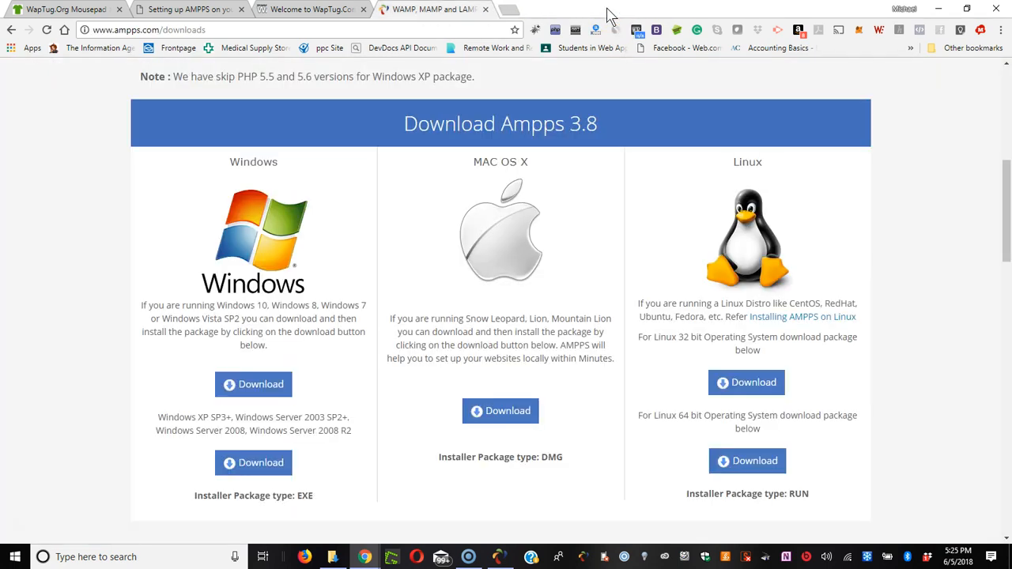
Open the localhost directory listing and the AMPPS home page from the AMPPS control window.
left_click(499, 557)
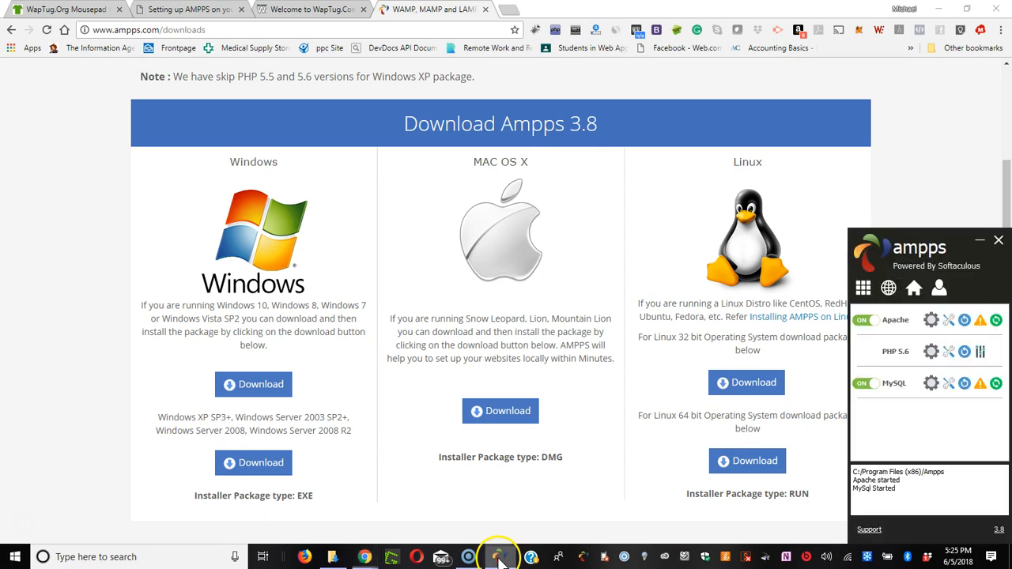
left_click(889, 290)
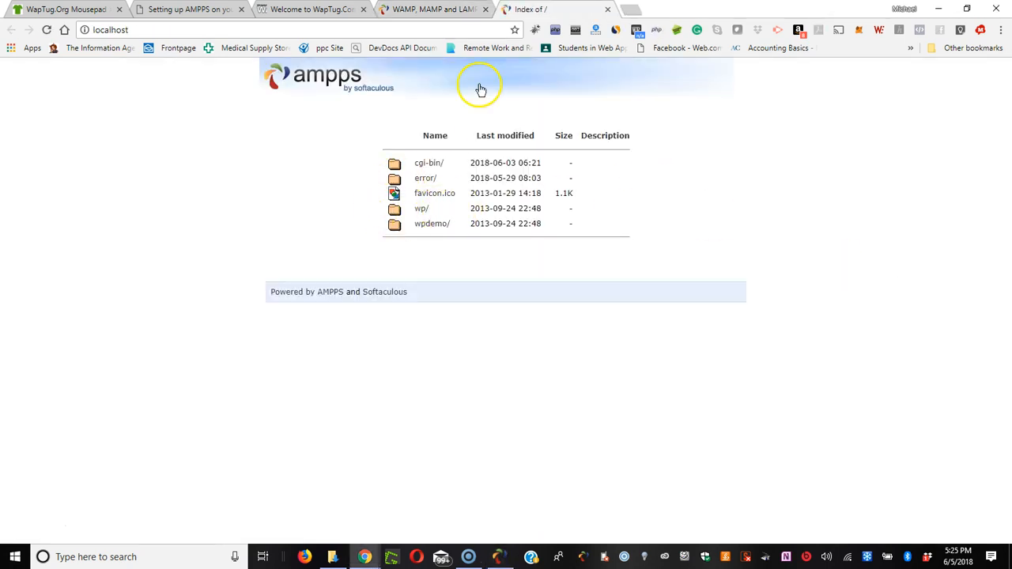
left_click(501, 557)
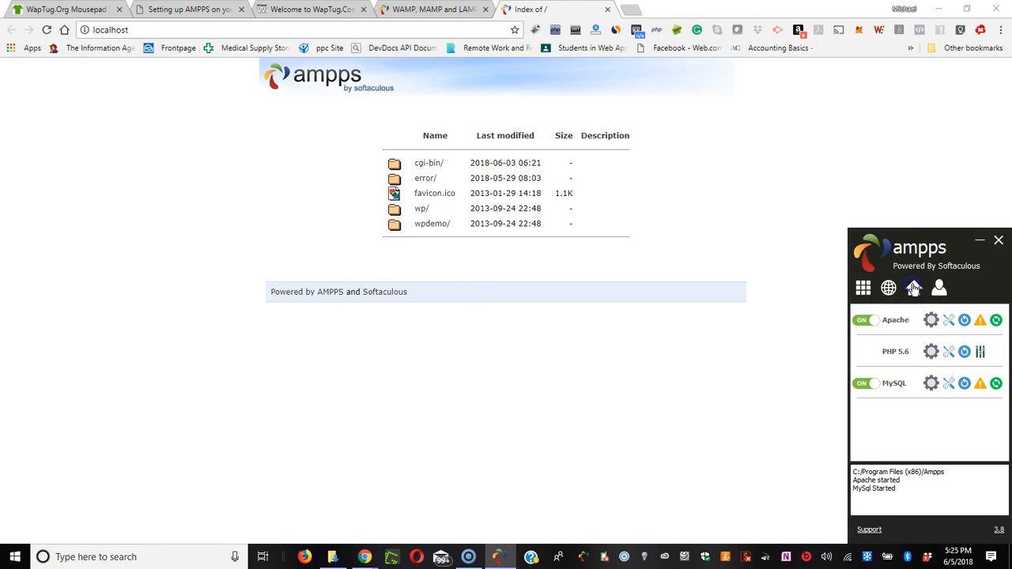
left_click(914, 289)
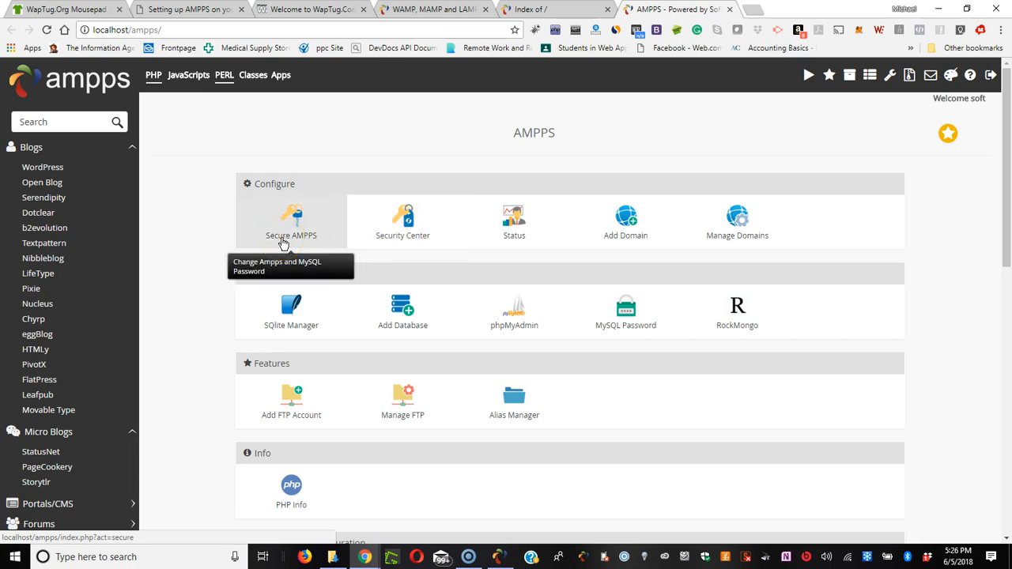
Look over the AMPPS home page's tool sections, from Configure and Database Tools to Server Quick Configuration and Scripts.
left_click(294, 318)
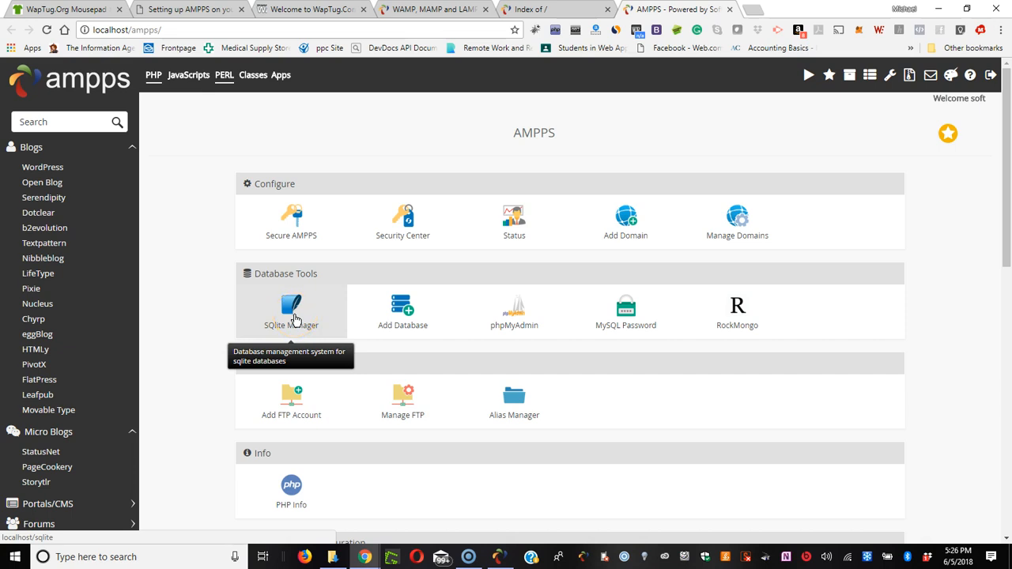
left_click(403, 315)
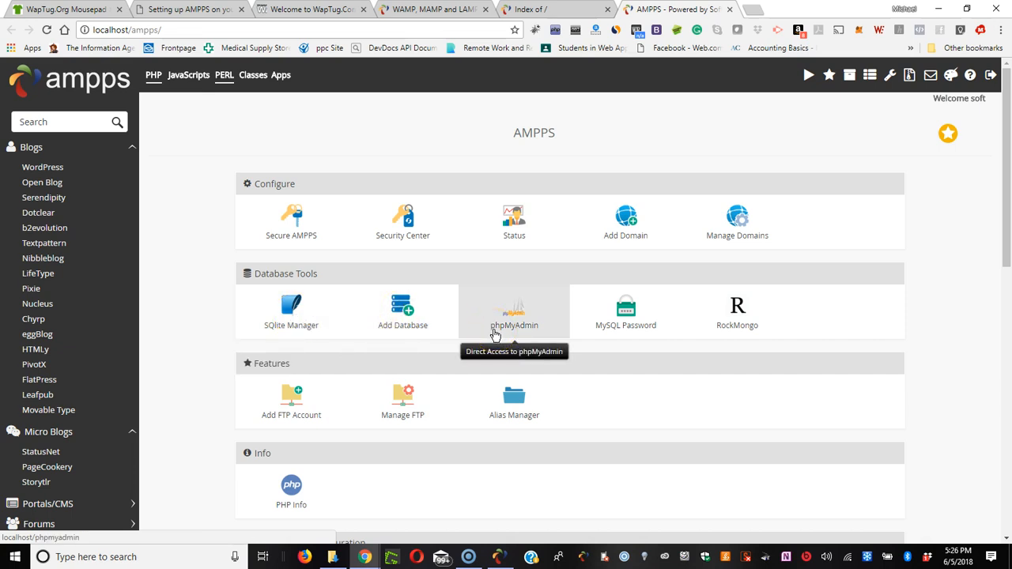
left_click(628, 326)
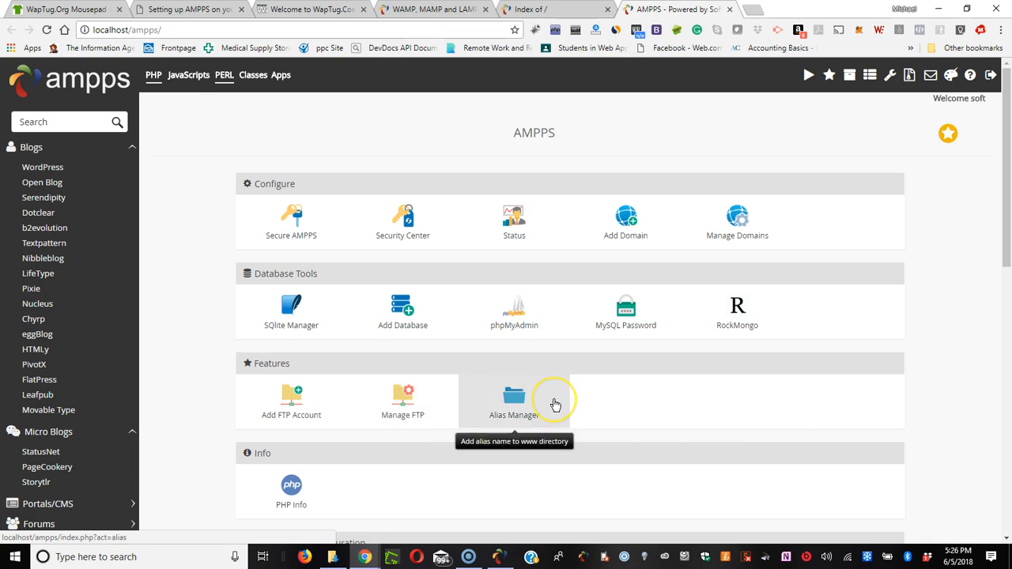
scroll(555, 404, "down", 3)
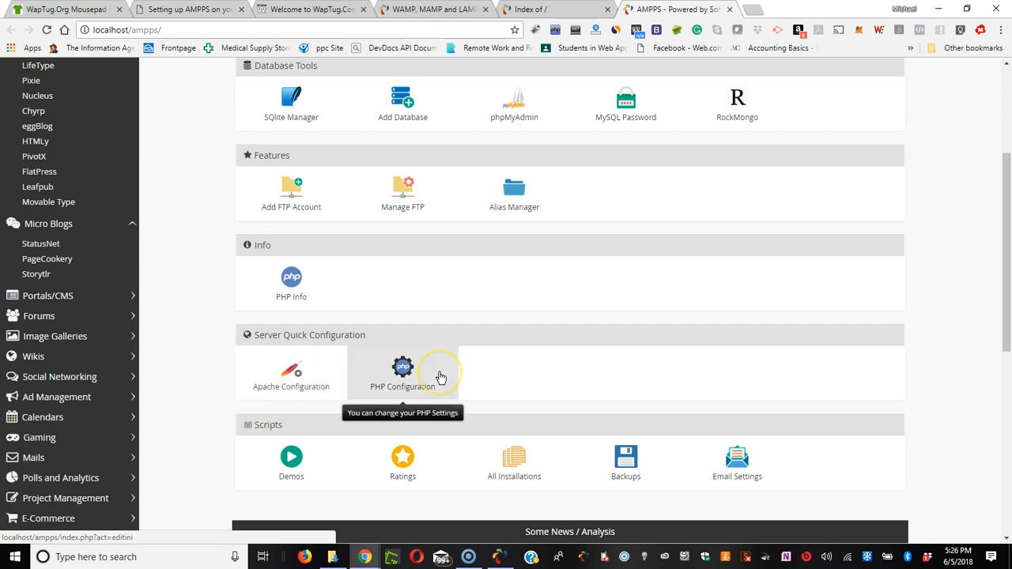
scroll(440, 377, "down", 2)
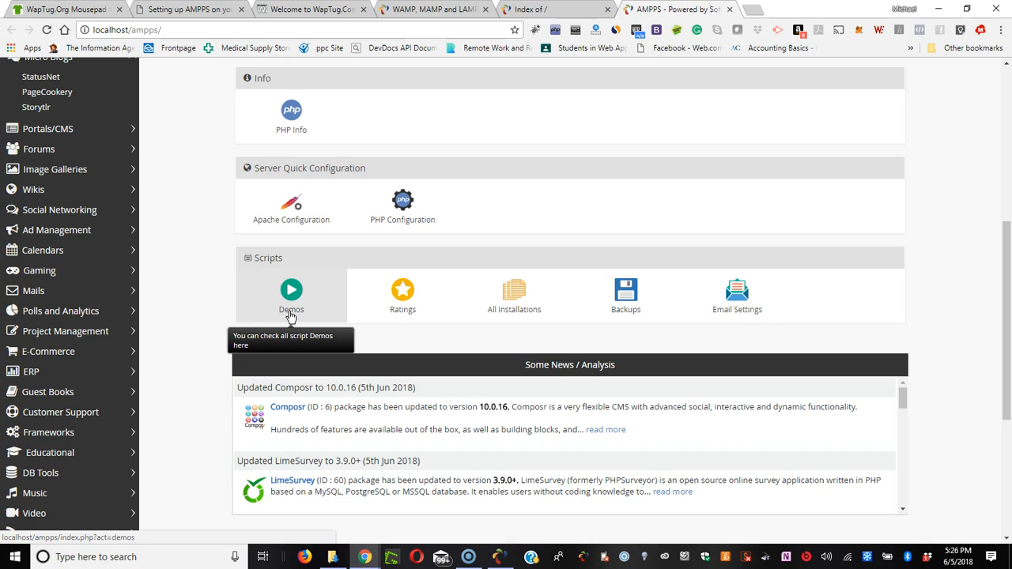
left_click(401, 305)
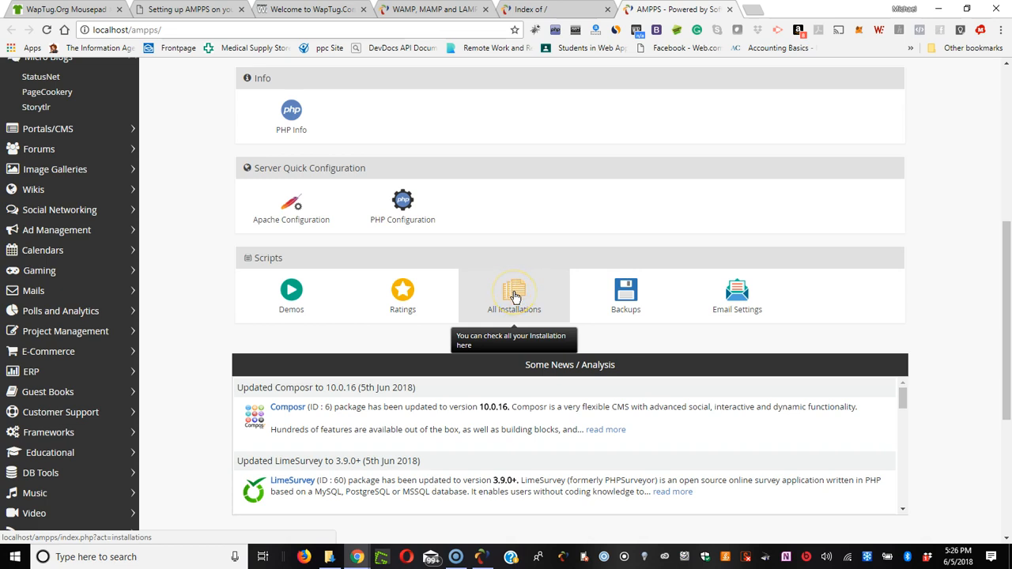
Read through the script update entries in the home page's Some News / Analysis section.
scroll(514, 297, "down", 2)
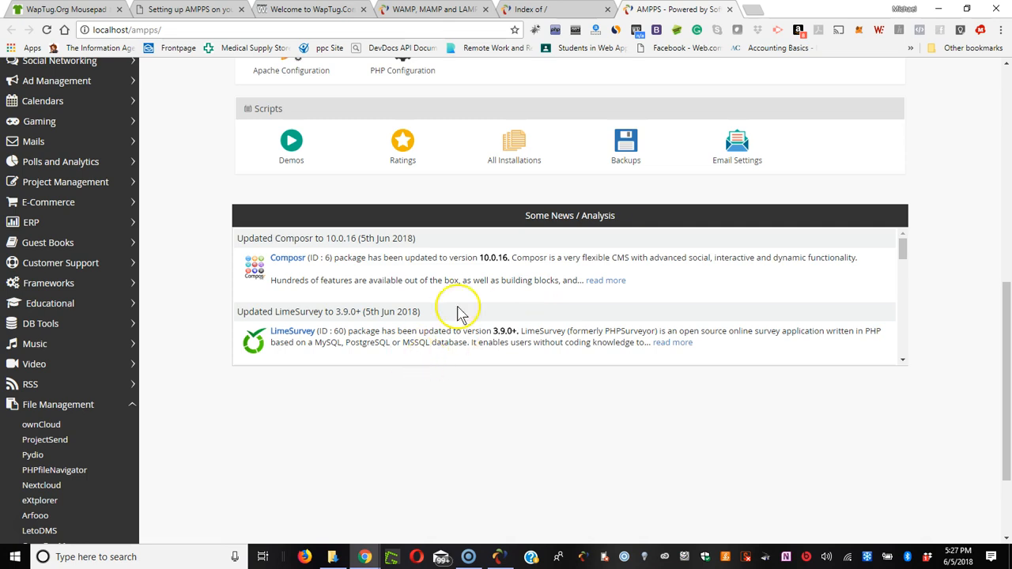
scroll(908, 348, "down", 5)
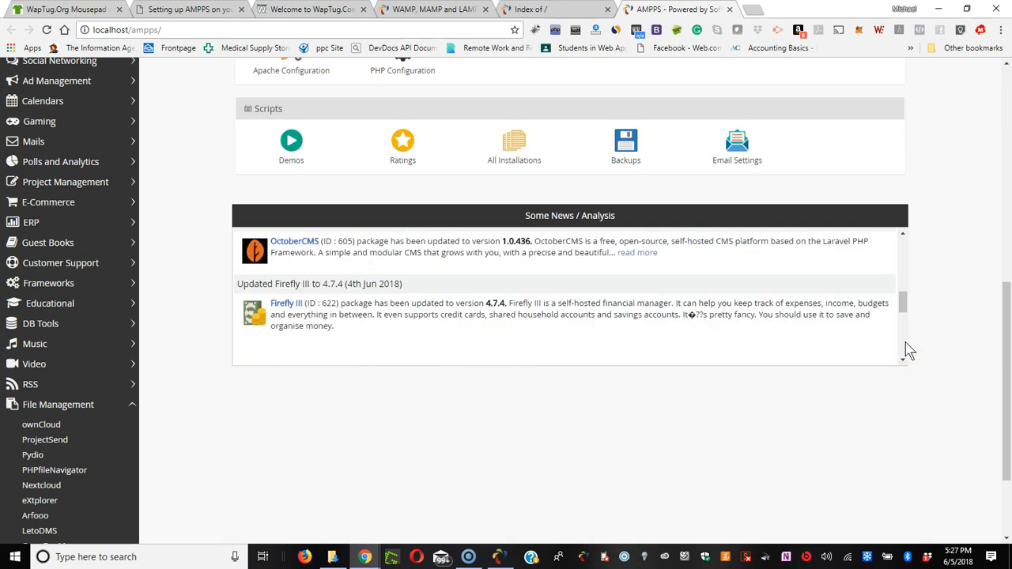
scroll(908, 351, "down", 2)
scroll(908, 351, "down", 2)
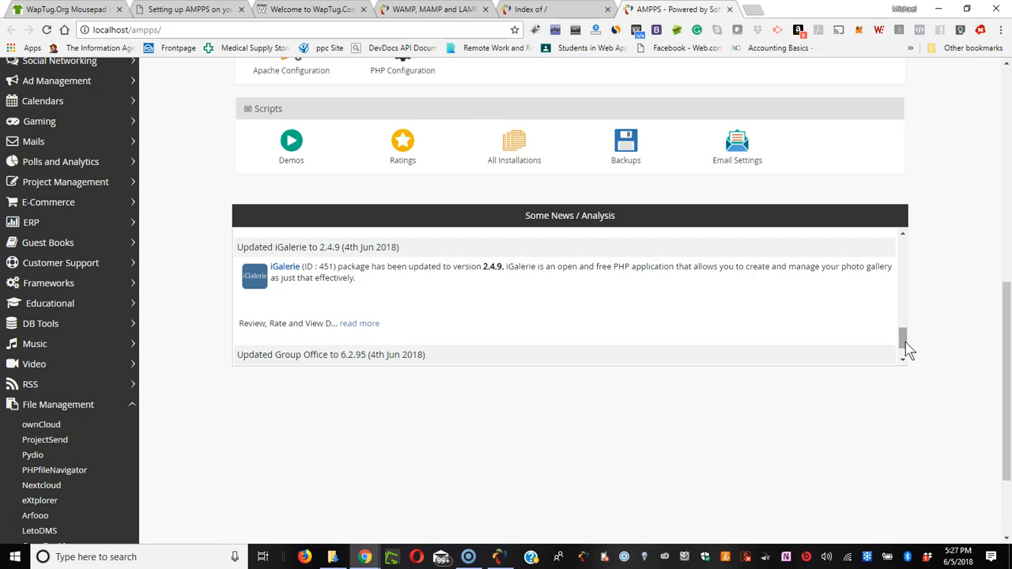
scroll(907, 238, "up", 2)
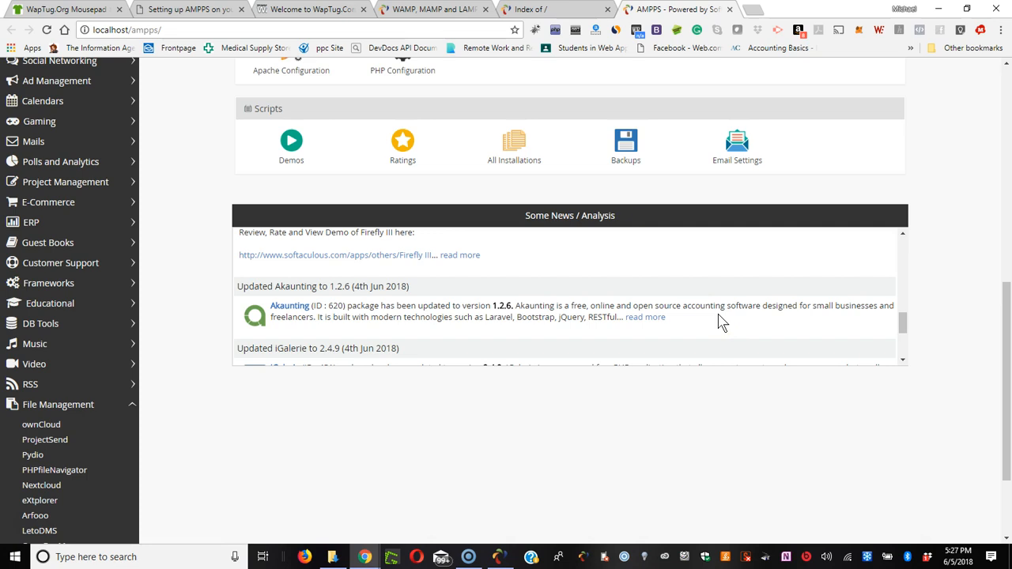
scroll(722, 322, "down", 1)
scroll(722, 322, "up", 1)
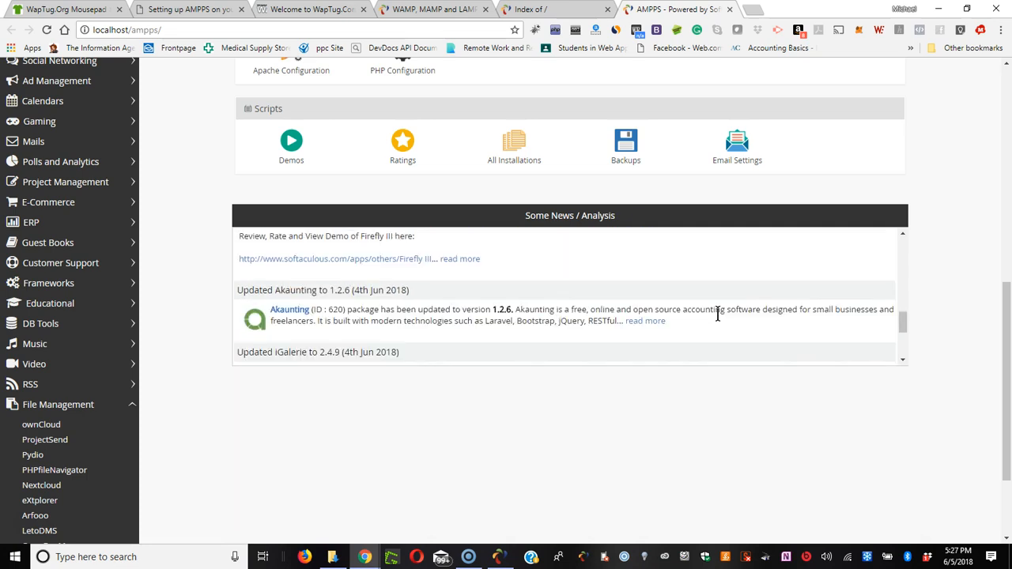
Review the remaining PHP script categories, expand Others to examine its full script list, and return to the page's beginning.
scroll(79, 265, "down", 1)
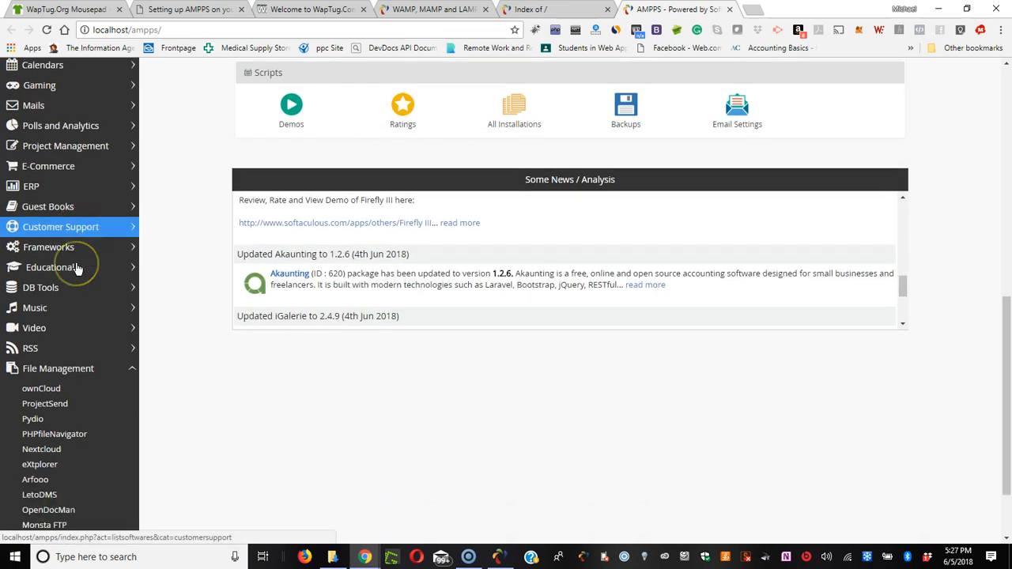
scroll(79, 267, "down", 2)
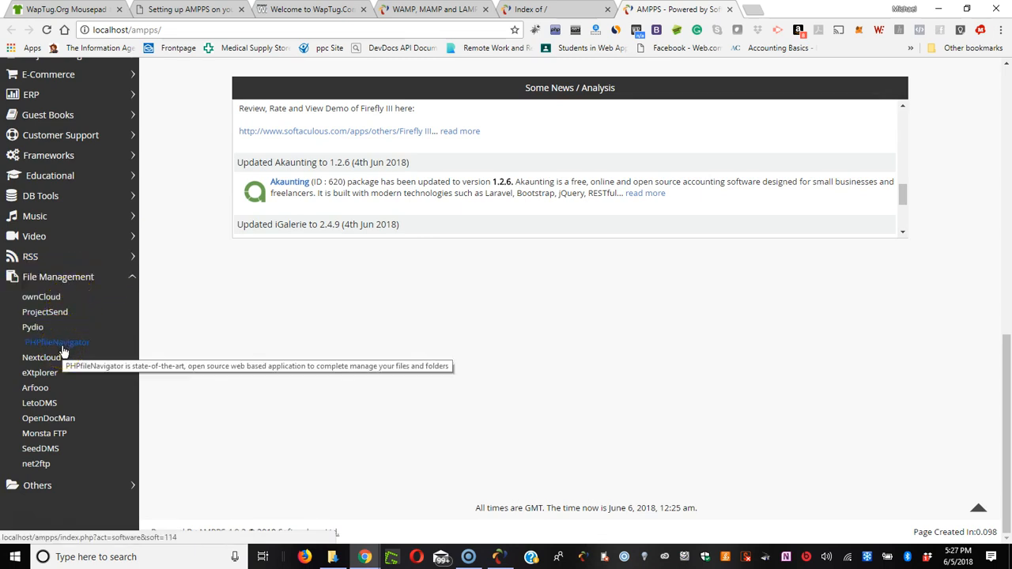
left_click(75, 486)
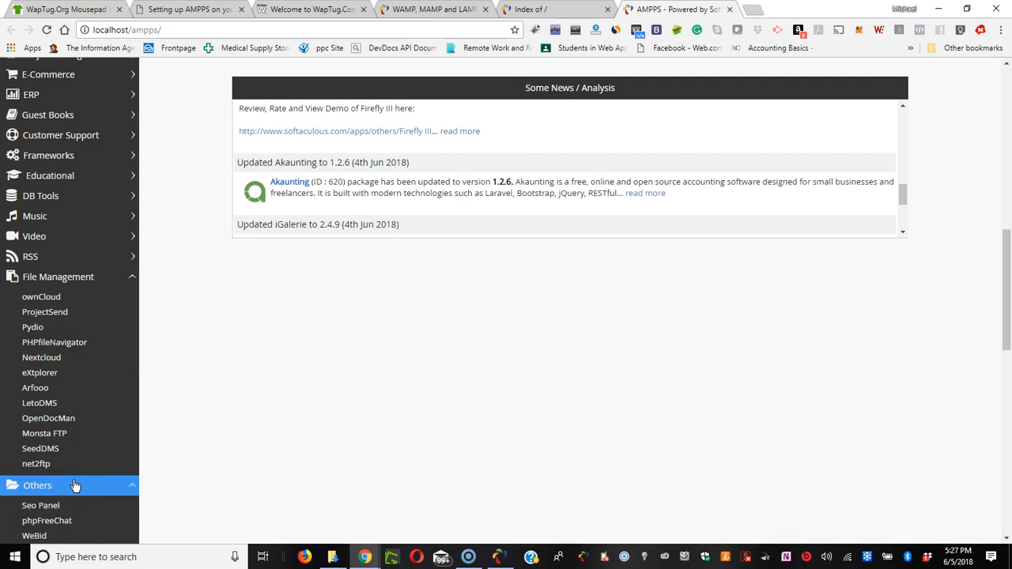
scroll(75, 486, "down", 2)
scroll(75, 484, "down", 2)
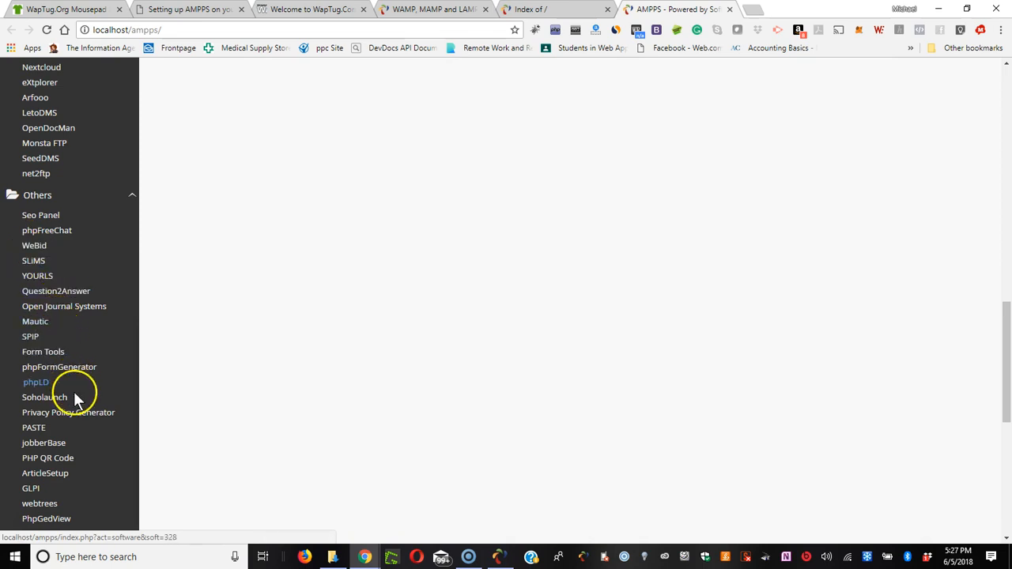
scroll(82, 483, "down", 2)
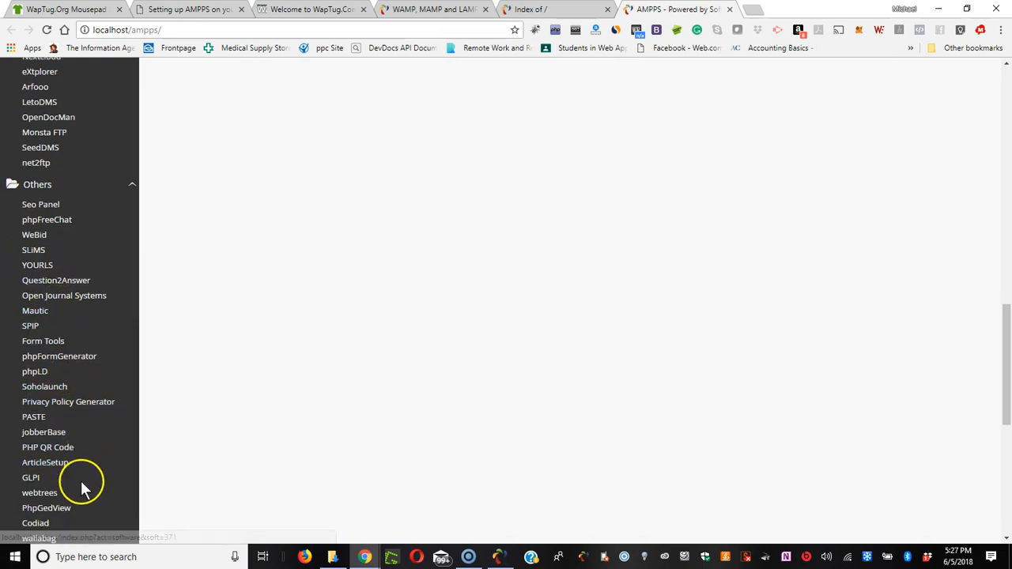
scroll(82, 483, "down", 2)
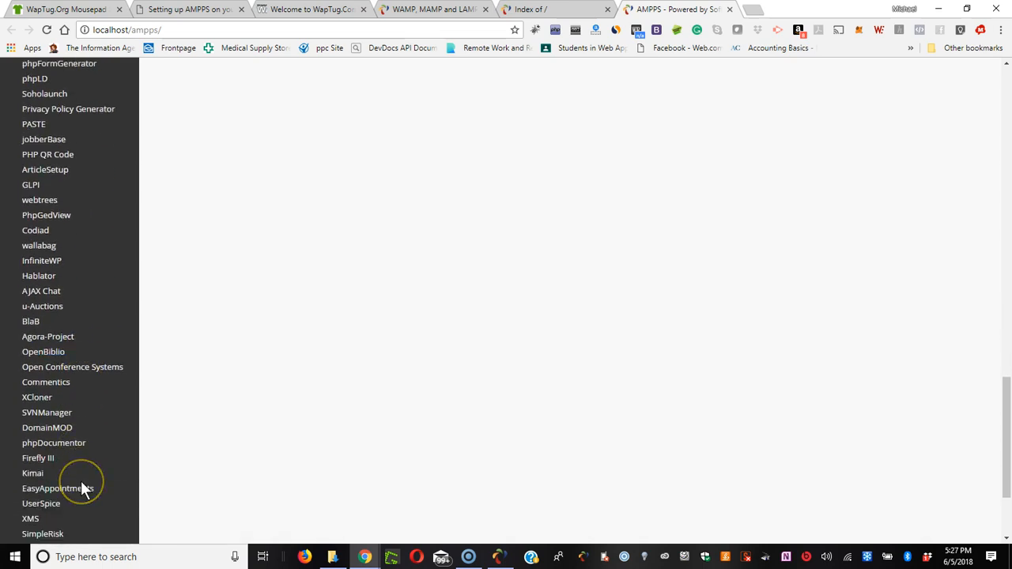
scroll(82, 483, "down", 2)
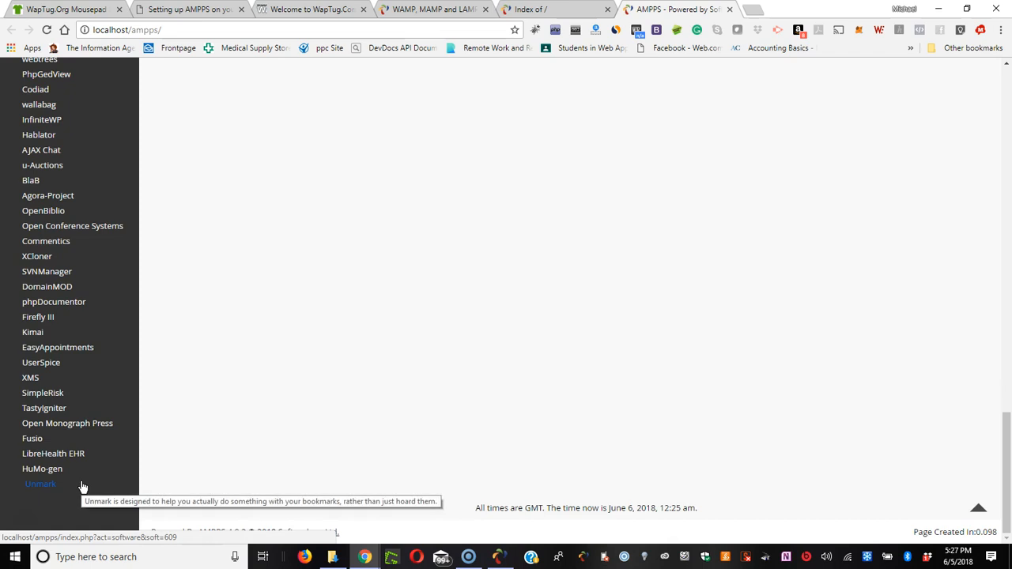
scroll(81, 486, "up", 15)
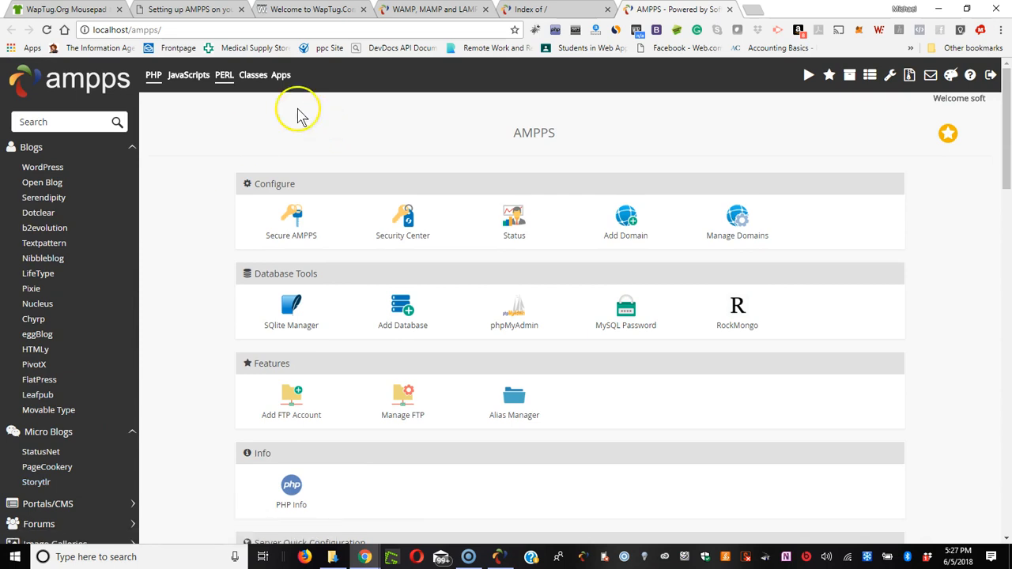
Open the JavaScripts section and look through its list of libraries from jQuery to DropzoneJs.
left_click(193, 82)
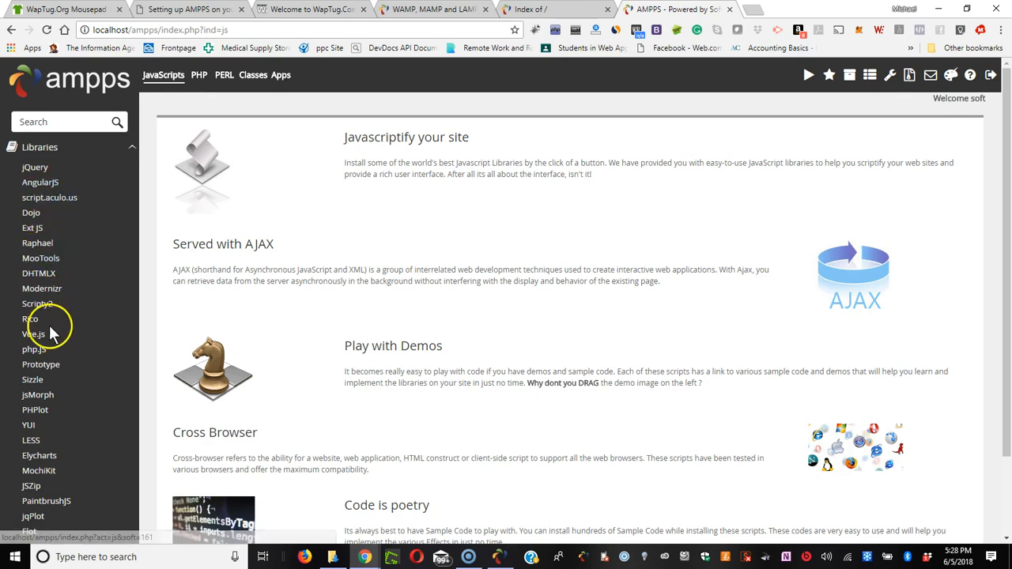
scroll(50, 326, "down", 2)
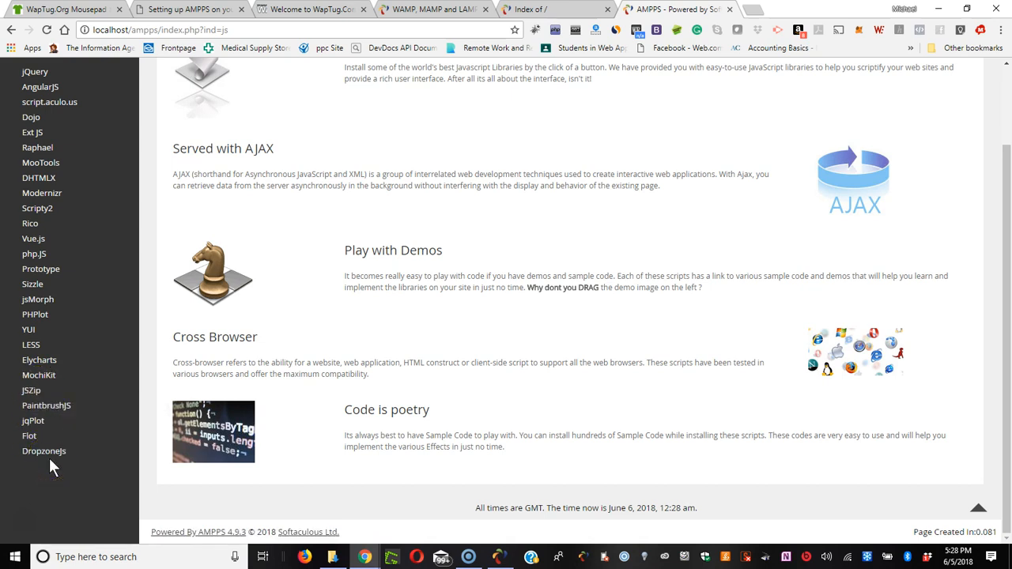
scroll(27, 168, "up", 2)
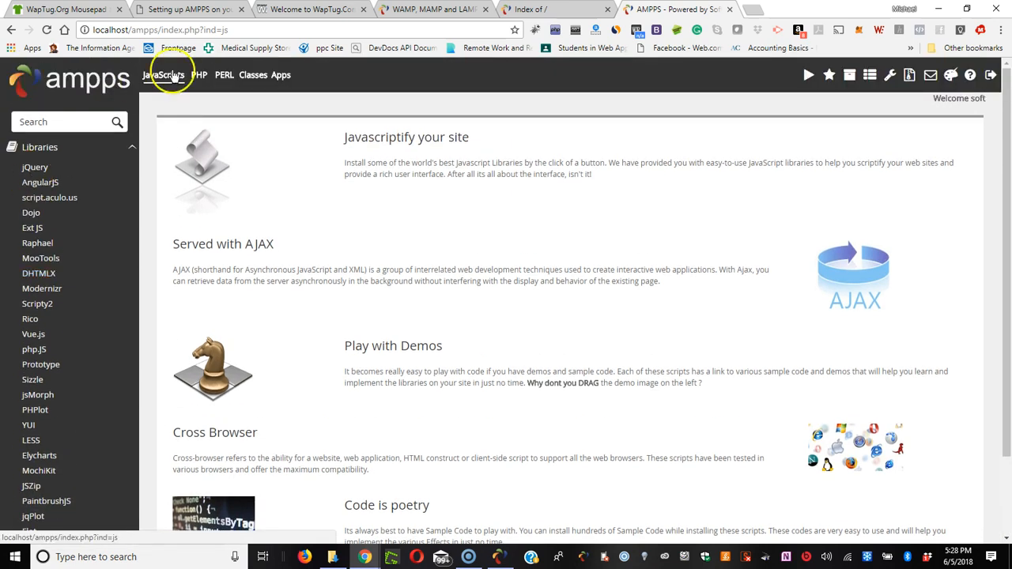
Go through the PHP section to the PERL section and view its Blogs and E-Commerce script categories.
left_click(200, 76)
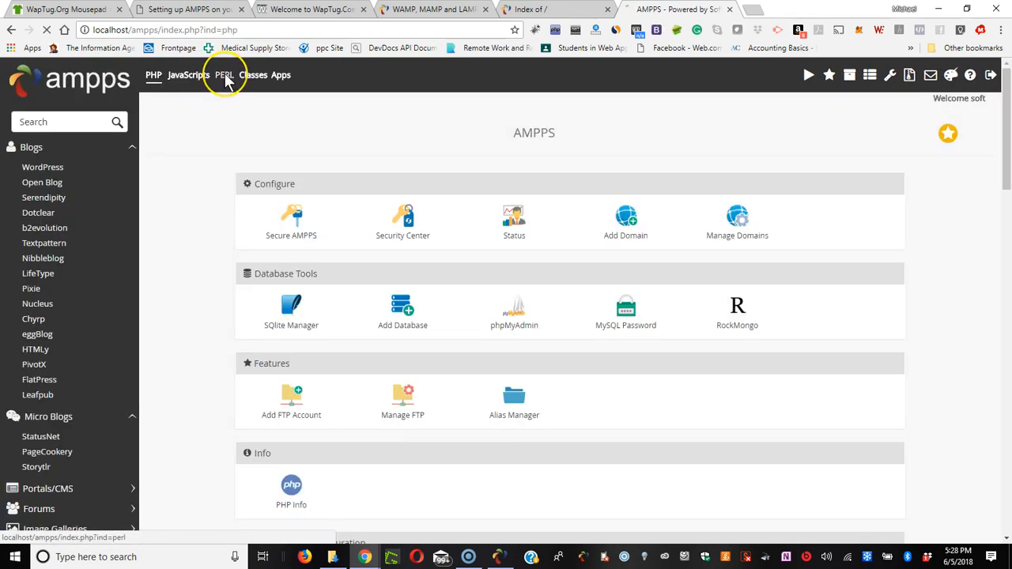
left_click(225, 76)
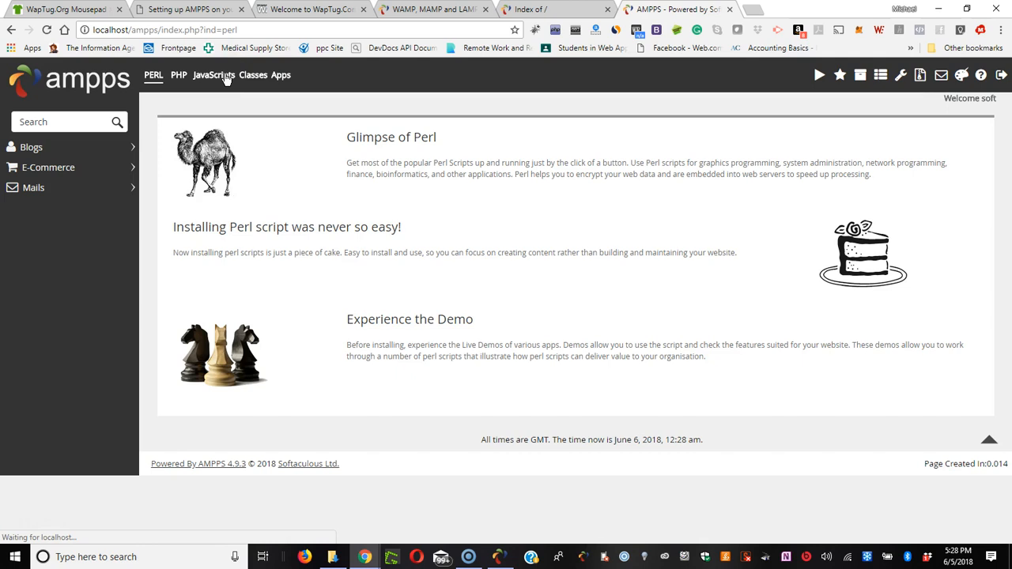
left_click(47, 152)
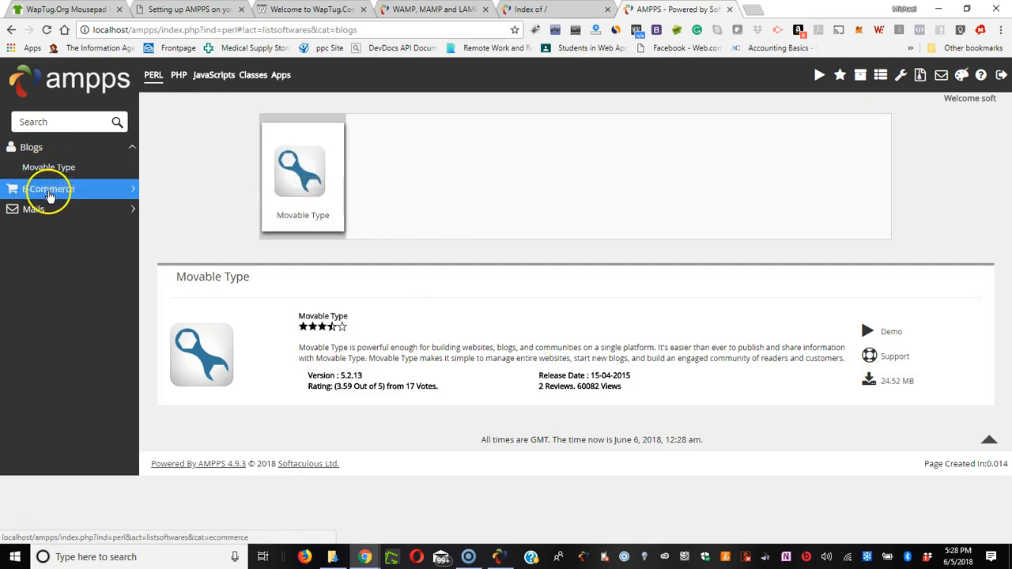
left_click(49, 192)
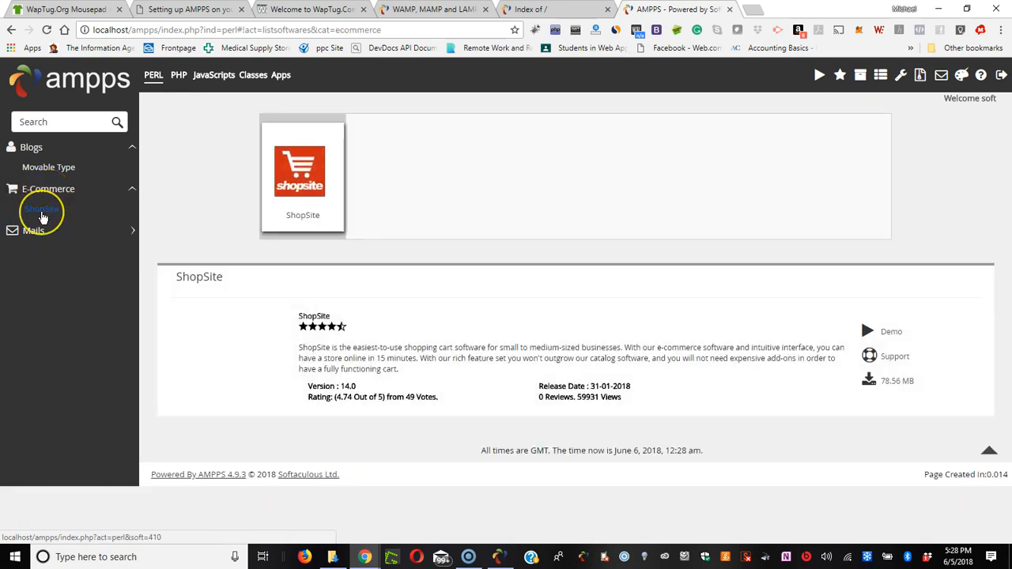
View the PERL section's Mails category and its Dada Mail script entry.
left_click(42, 231)
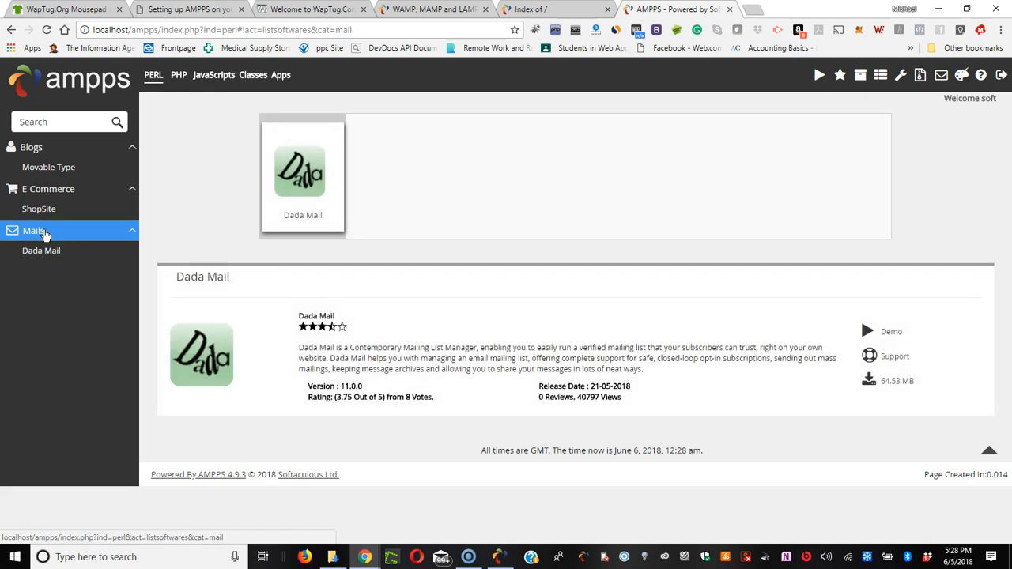
left_click(44, 251)
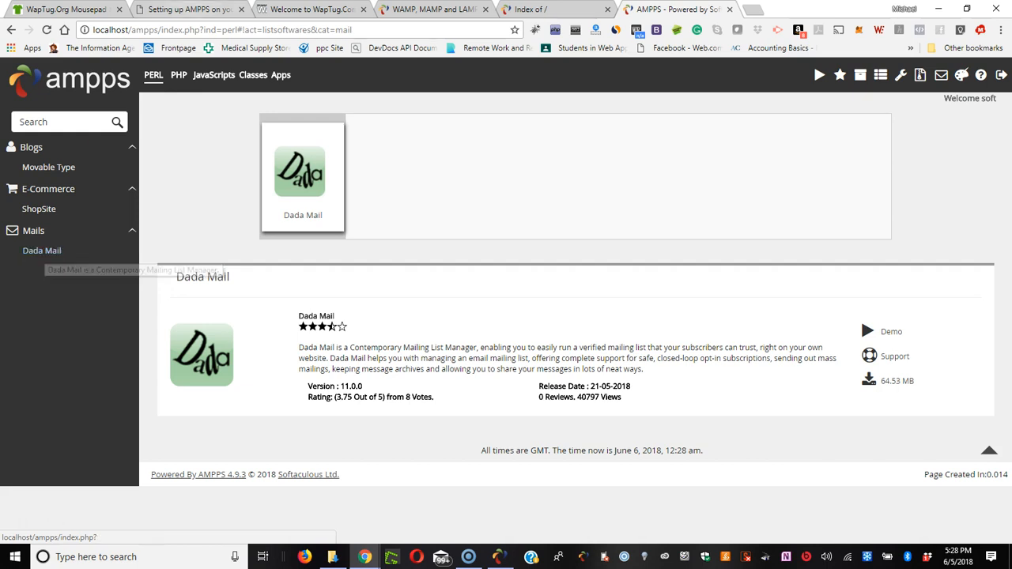
Open the Classes section, view the Code Generation classes, and look through the list of class categories.
left_click(255, 78)
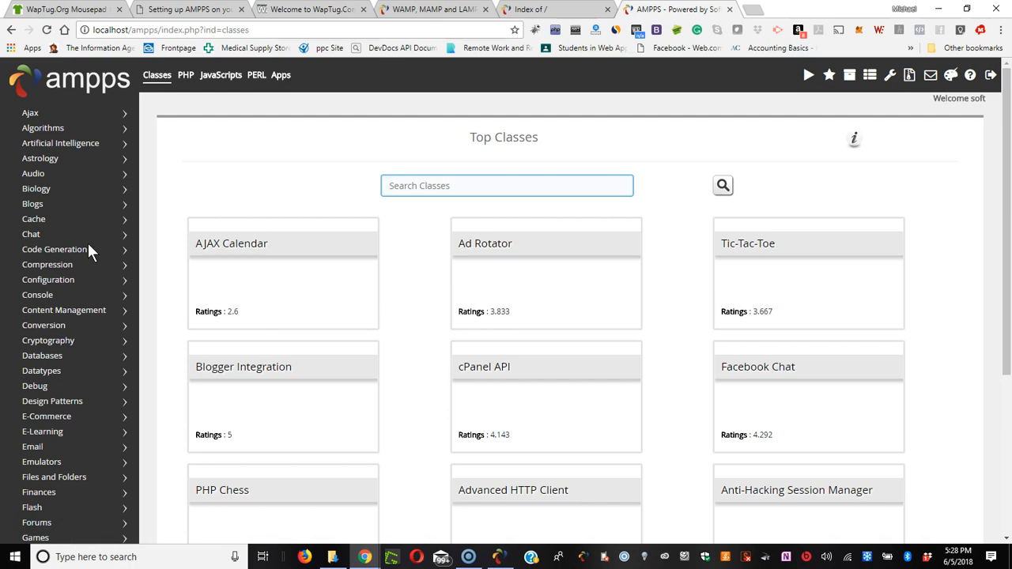
left_click(66, 252)
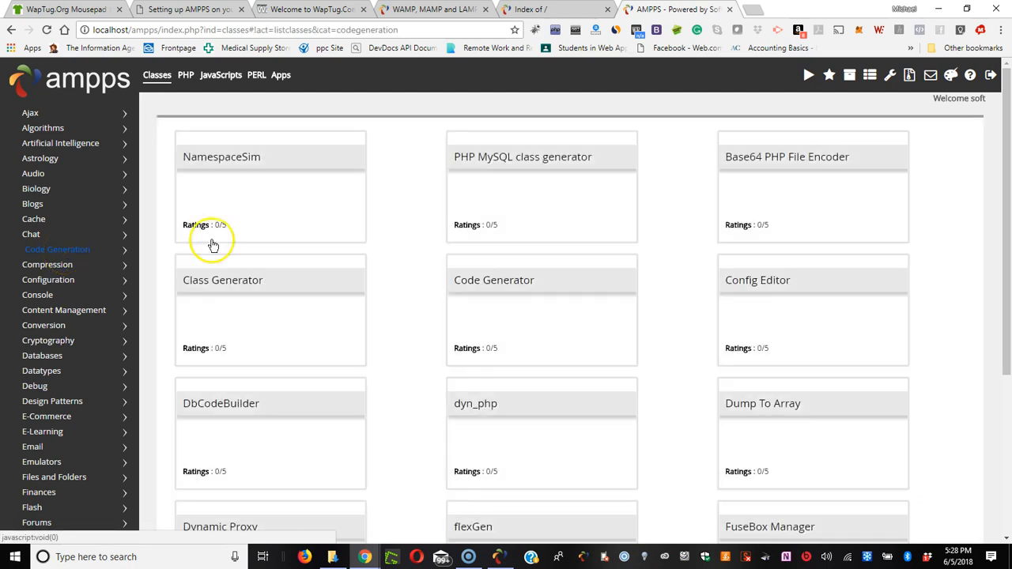
scroll(362, 301, "down", 2)
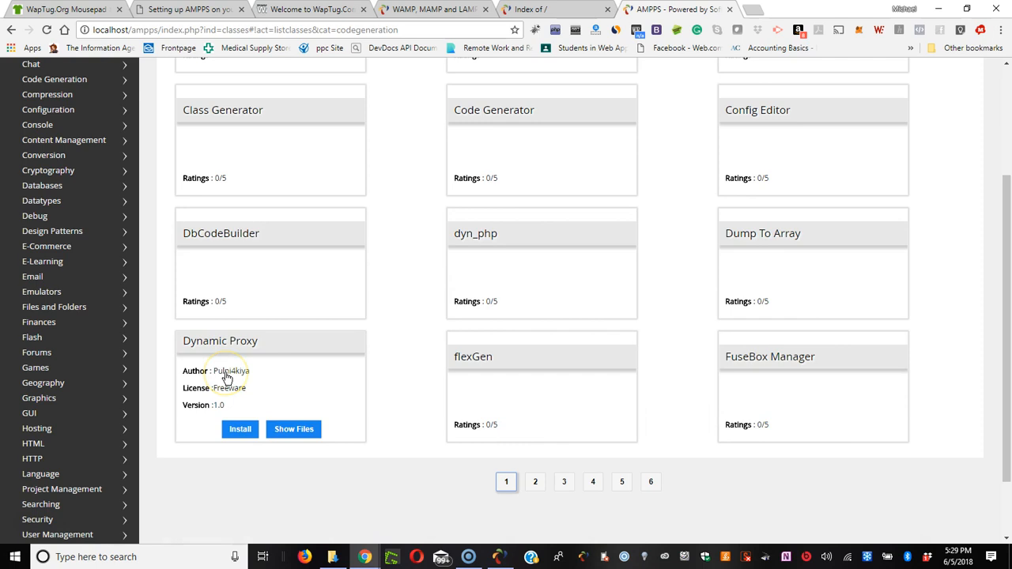
scroll(227, 377, "up", 2)
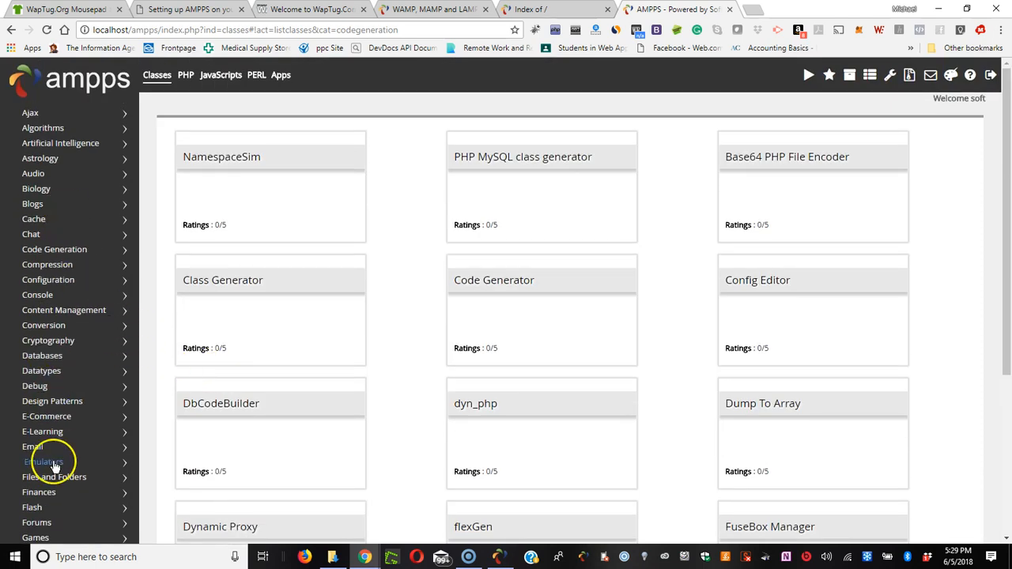
scroll(54, 467, "down", 3)
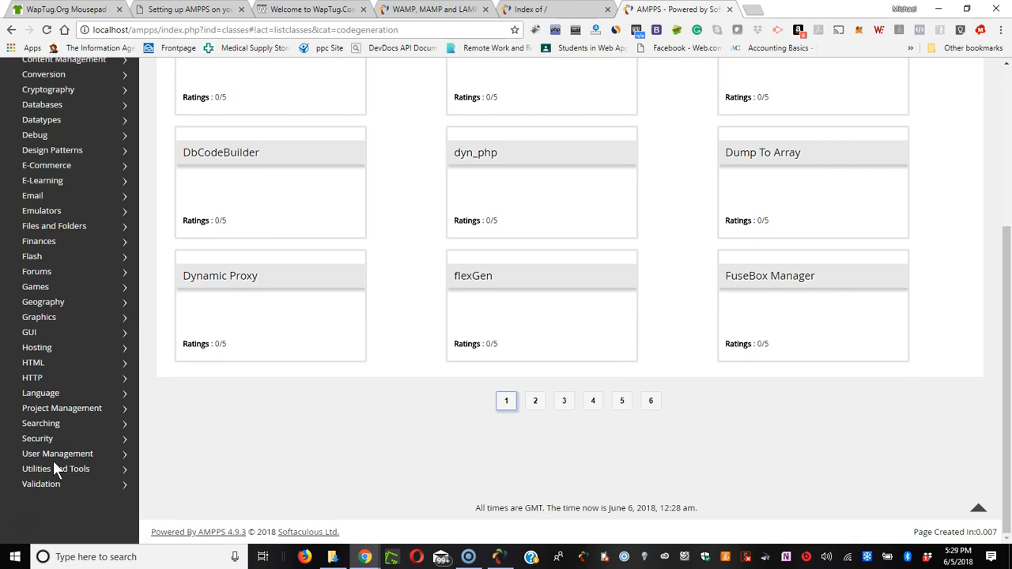
left_click(50, 167)
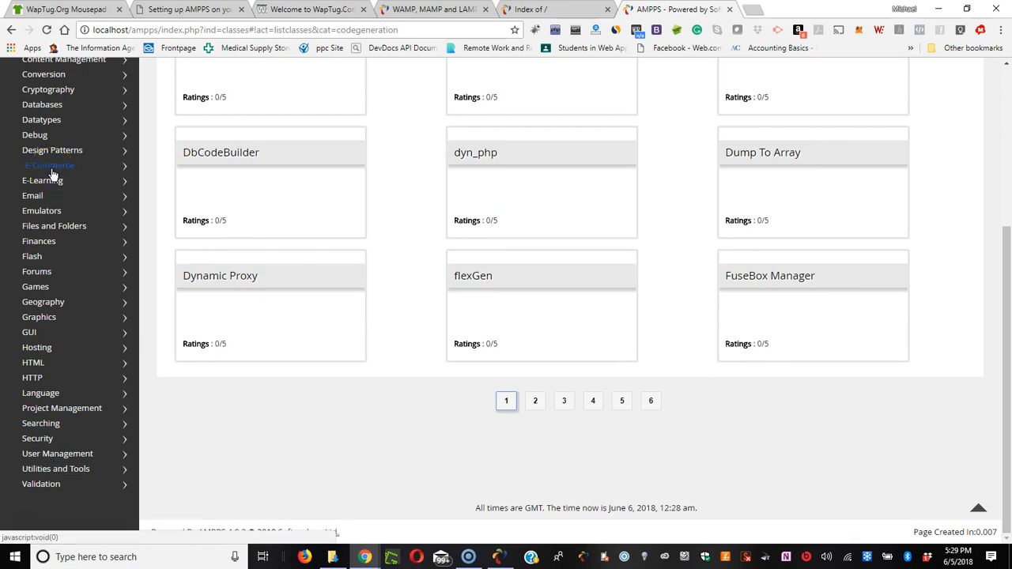
scroll(51, 172, "up", 3)
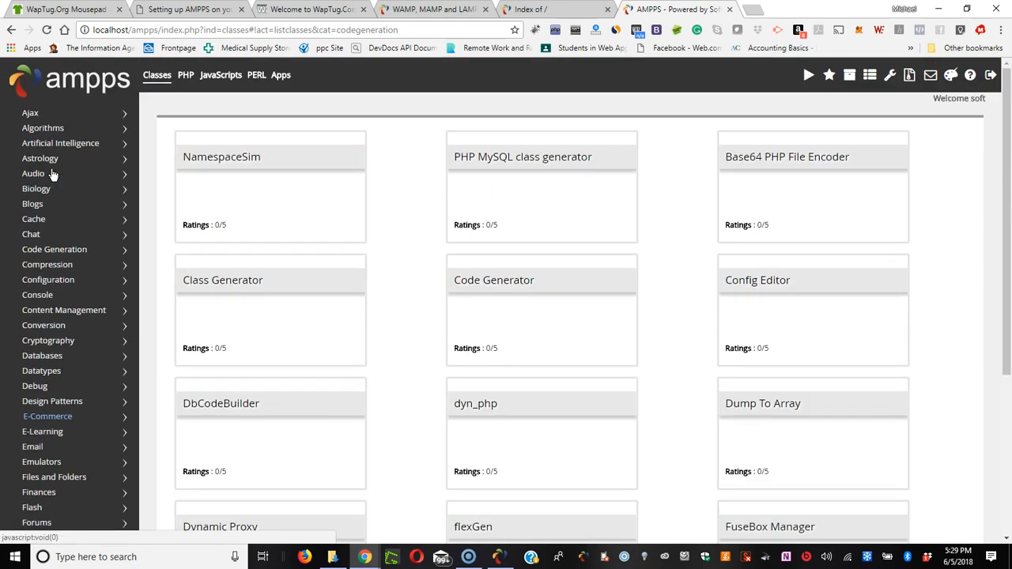
Open the Apps section, review the listed applications from Apache to FileZilla, and return to the page's beginning.
left_click(280, 76)
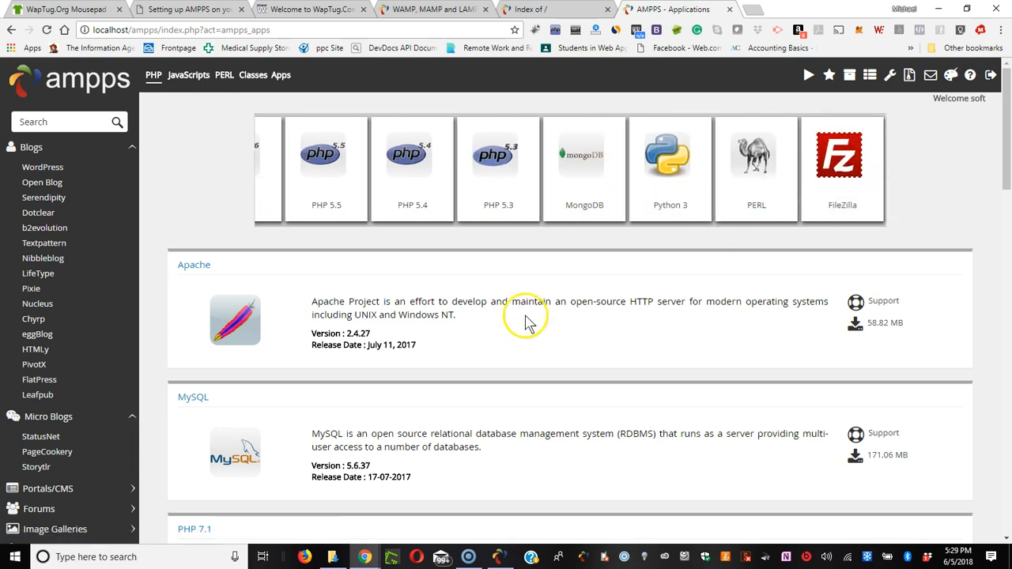
scroll(491, 356, "down", 2)
scroll(490, 356, "down", 1)
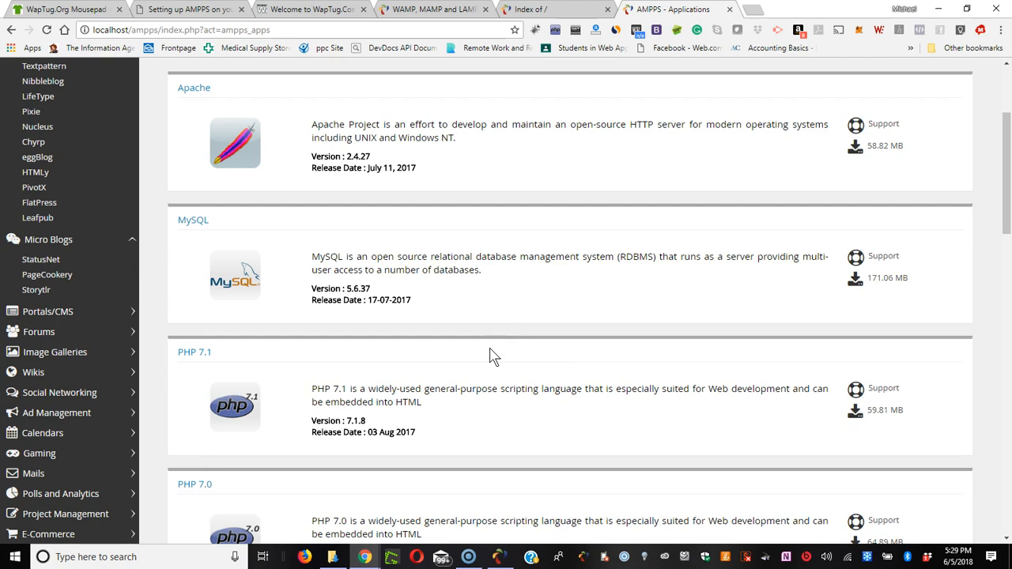
scroll(490, 356, "down", 7)
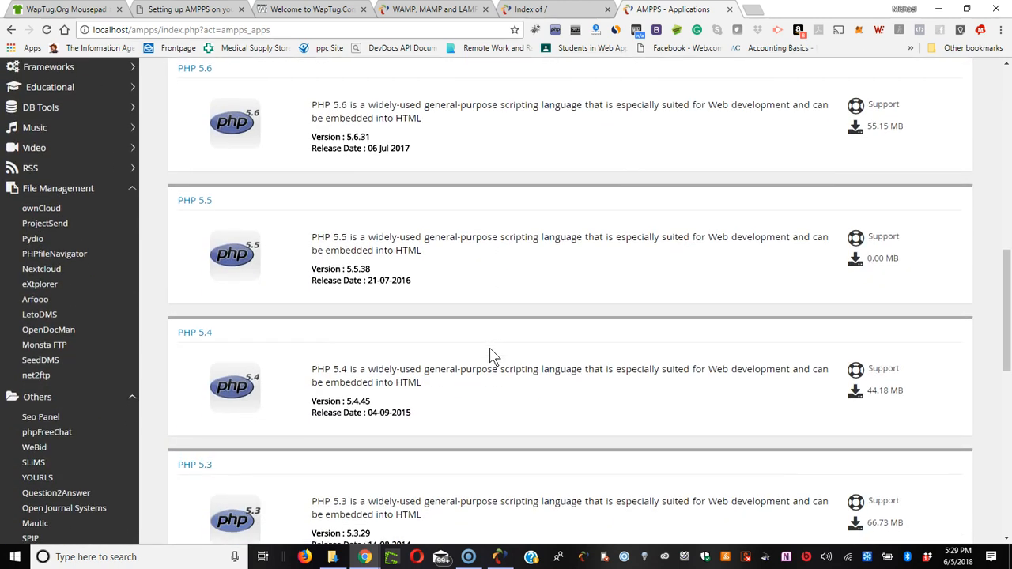
scroll(491, 356, "down", 3)
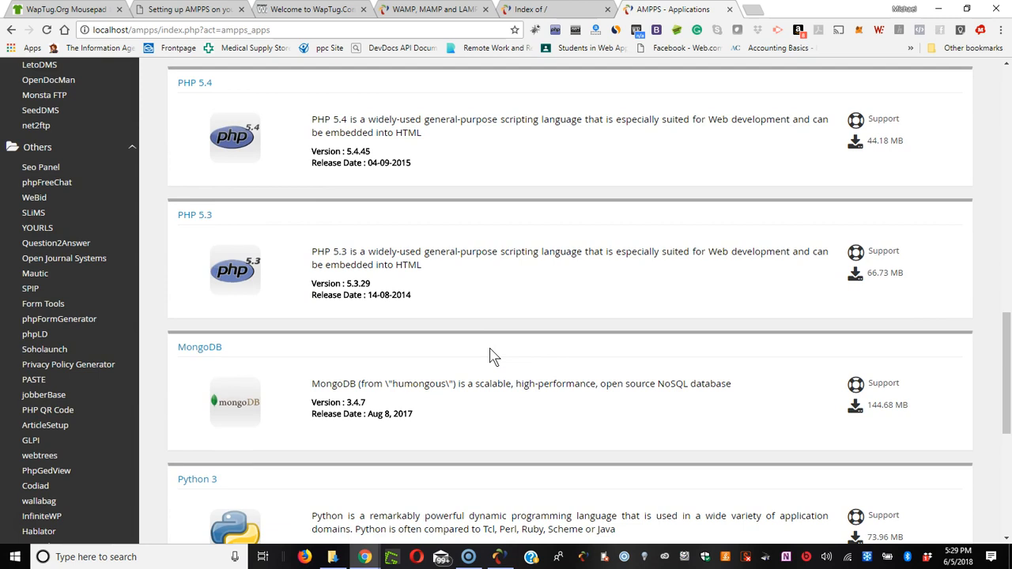
scroll(491, 356, "down", 2)
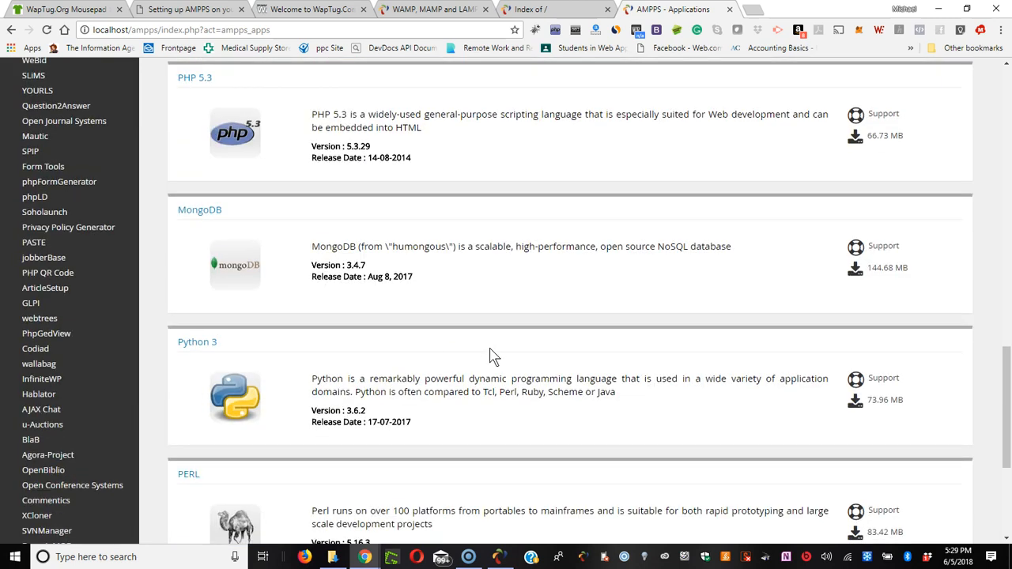
scroll(491, 356, "down", 1)
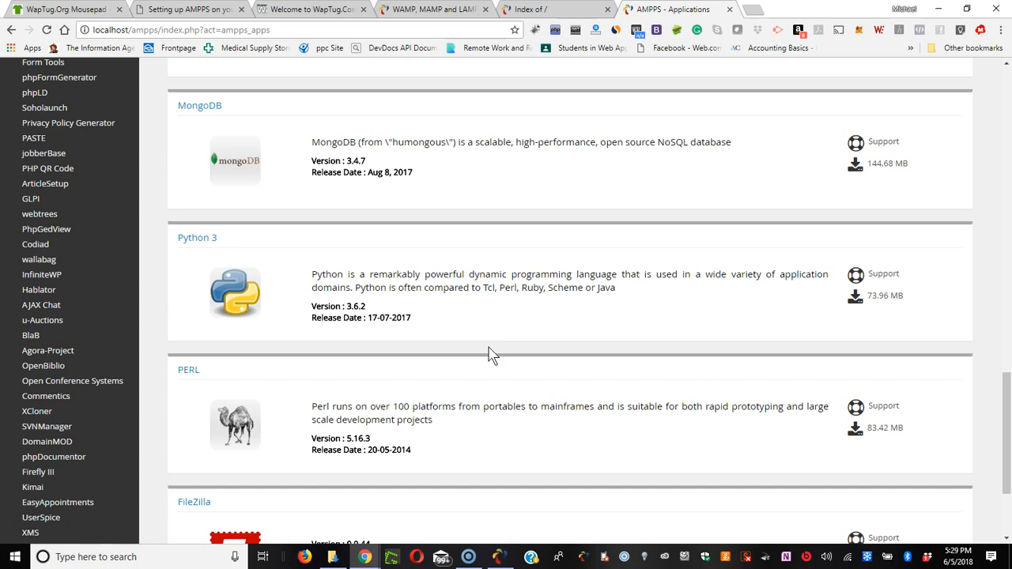
scroll(488, 354, "down", 2)
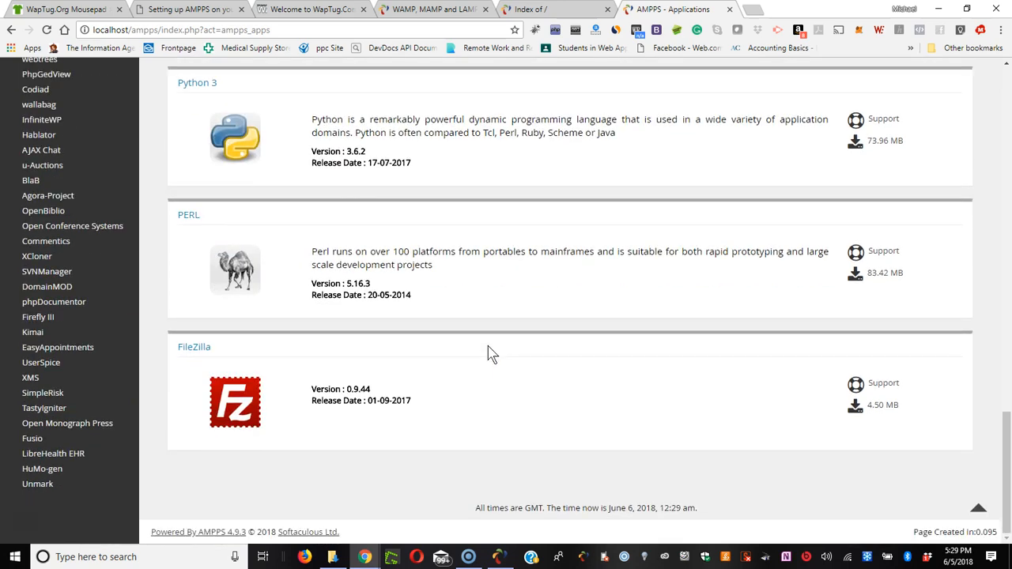
scroll(488, 347, "up", 14)
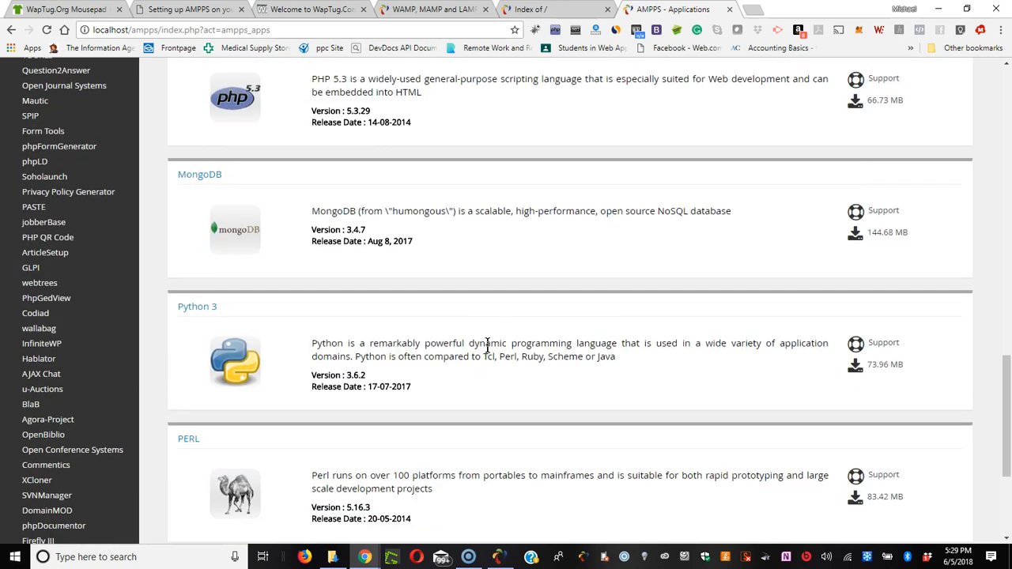
scroll(488, 345, "up", 3)
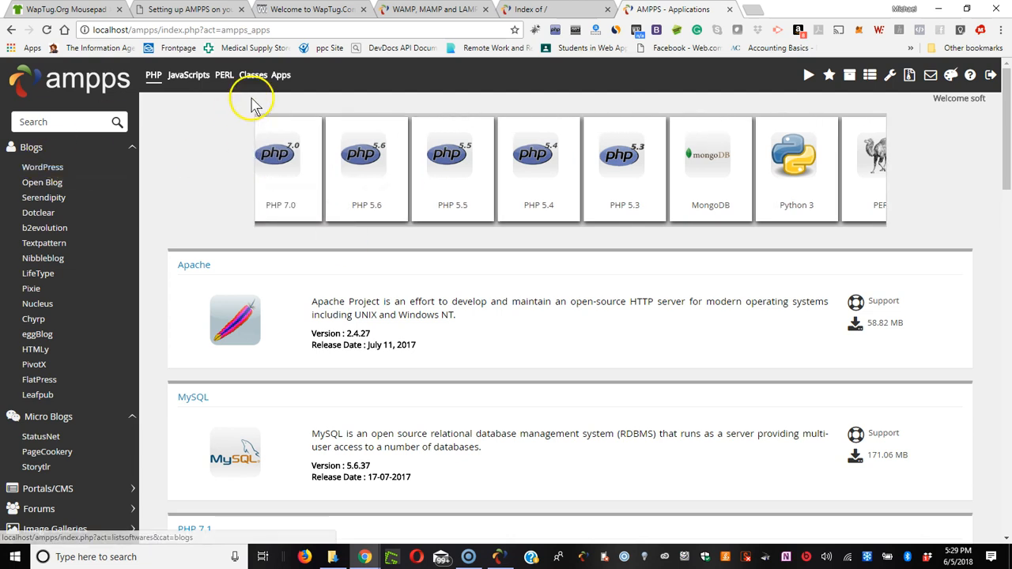
Reload the Apps section and view the MySQL application's overview details.
left_click(281, 79)
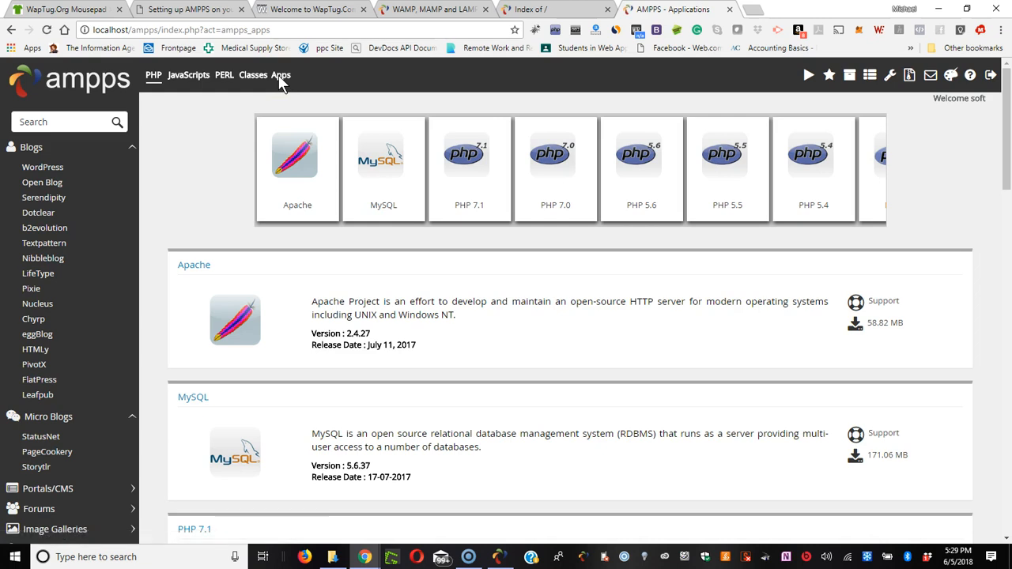
left_click(379, 160)
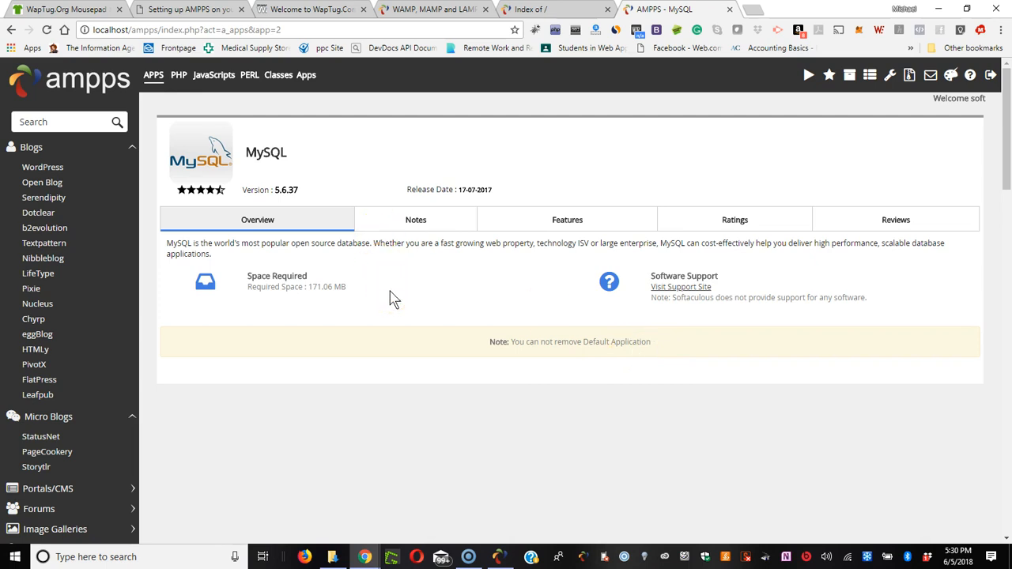
left_click(217, 248)
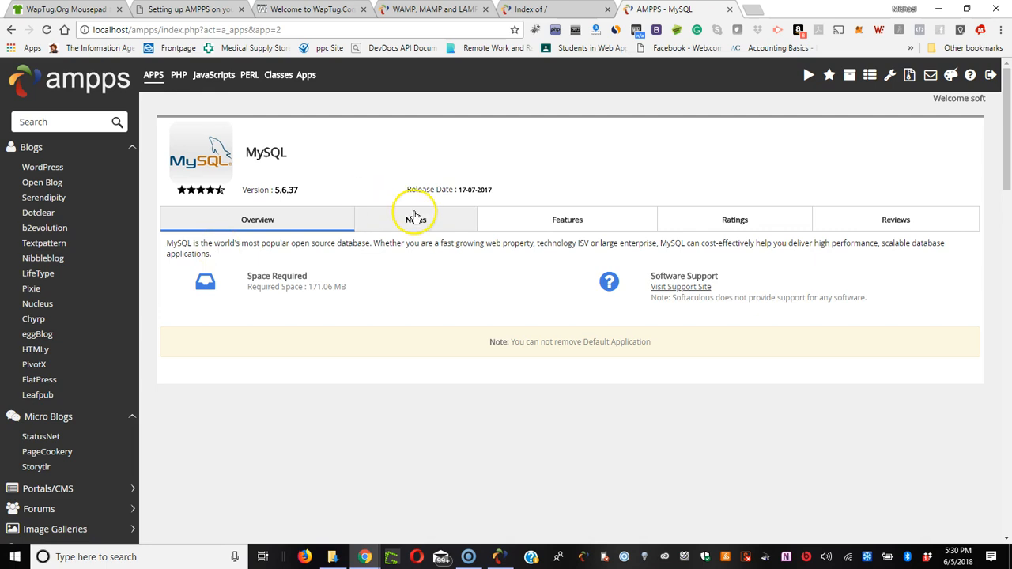
Open the Script Demos page and look through its demo categories from Blogs and Portals/CMS to Mails.
left_click(809, 75)
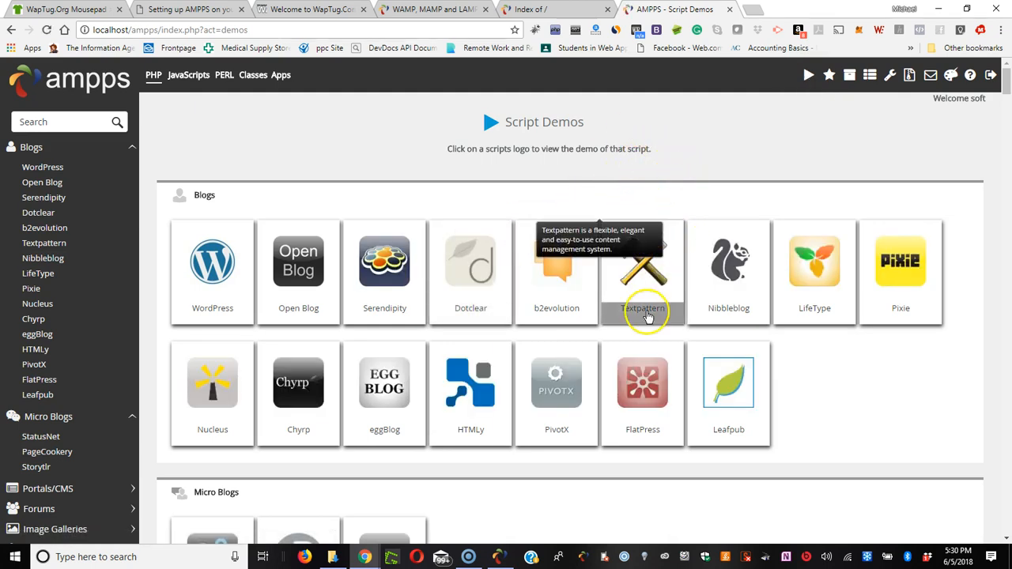
scroll(636, 318, "down", 4)
scroll(637, 320, "down", 10)
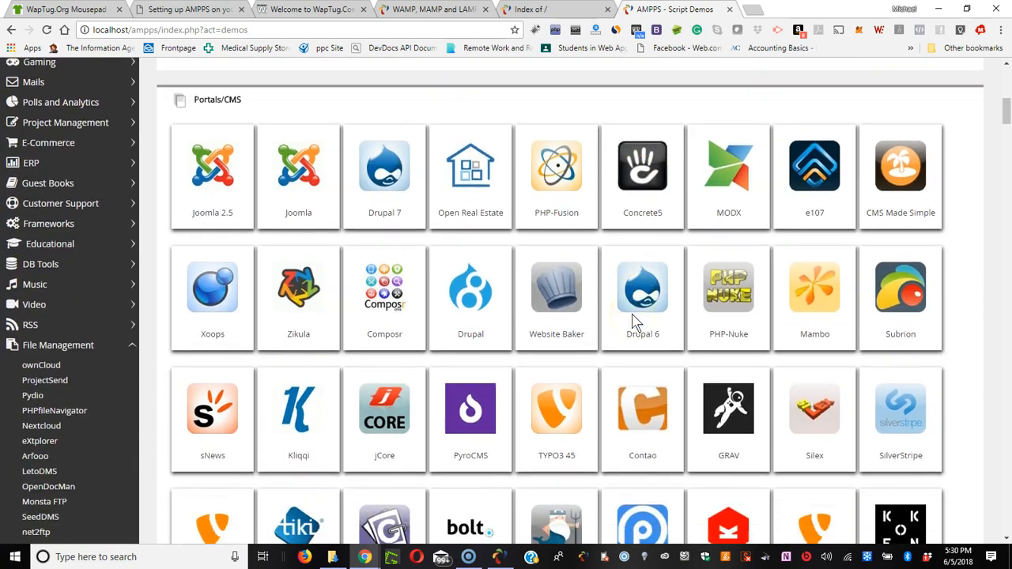
scroll(633, 319, "down", 8)
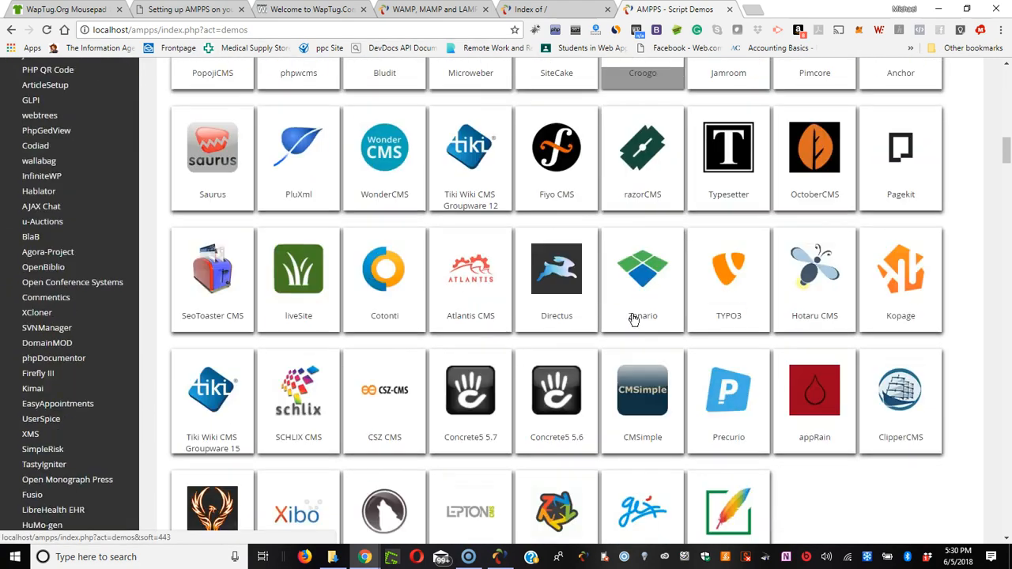
scroll(838, 257, "down", 8)
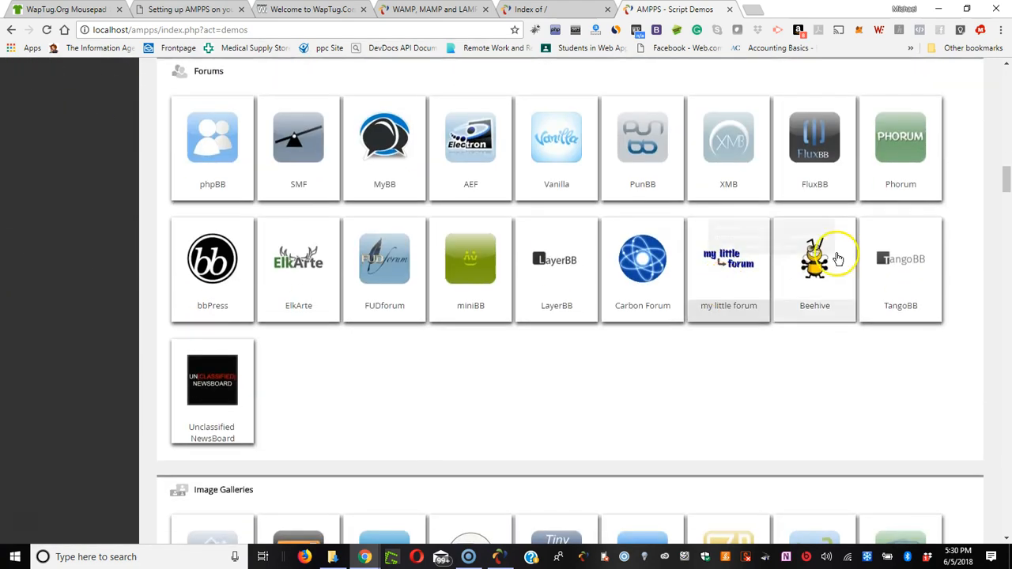
scroll(853, 260, "down", 7)
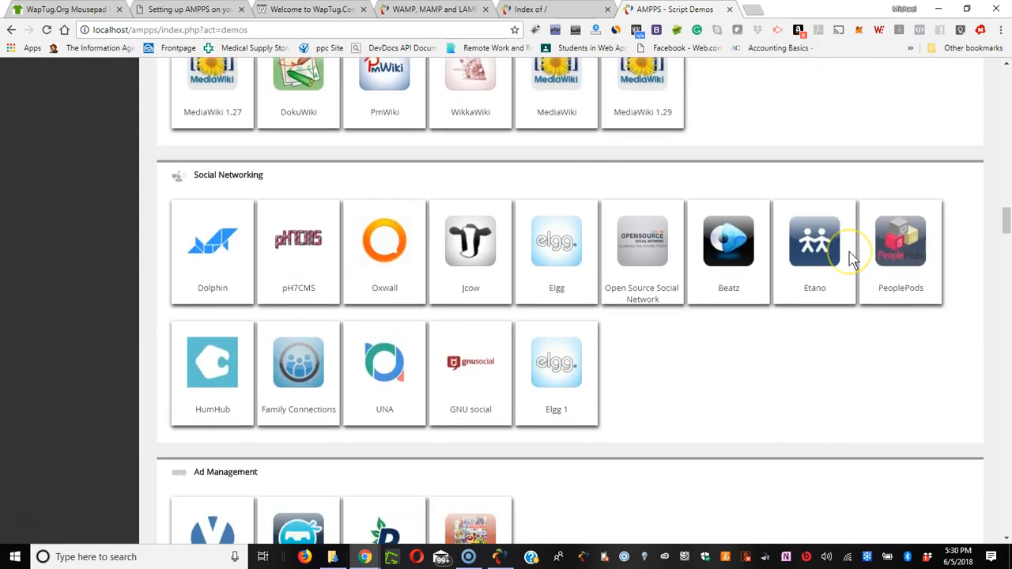
scroll(852, 260, "down", 4)
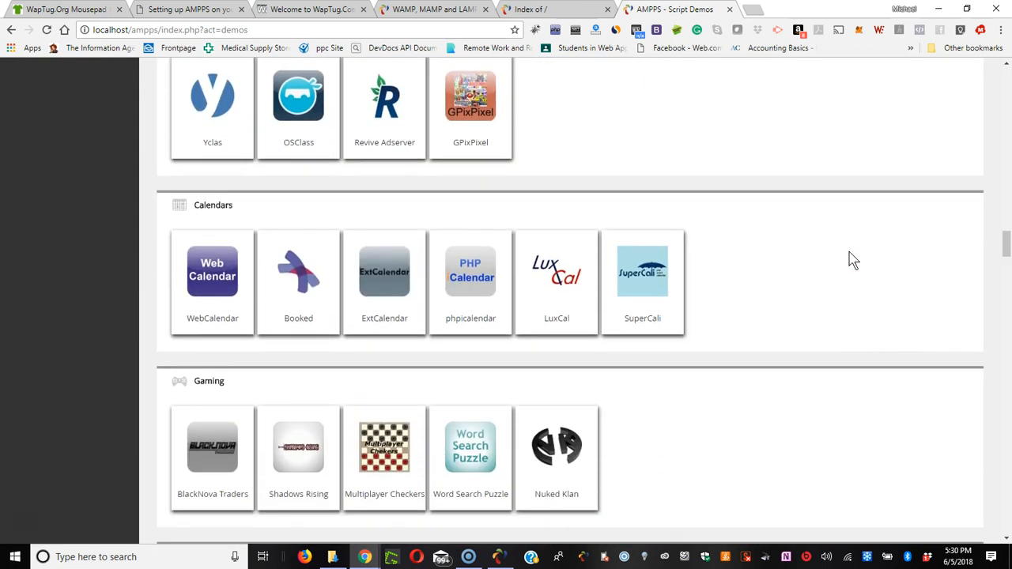
scroll(853, 260, "down", 3)
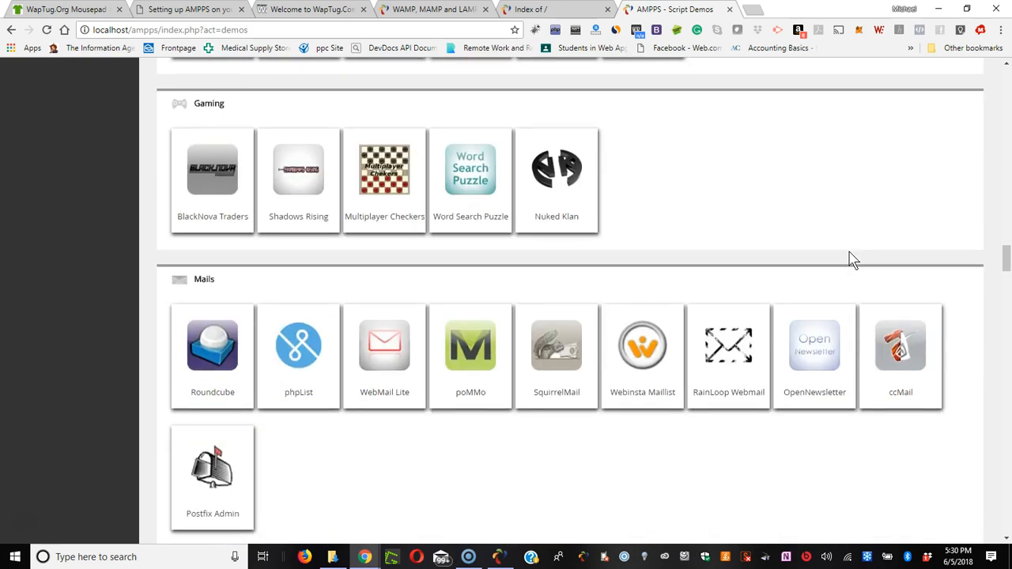
scroll(853, 259, "down", 3)
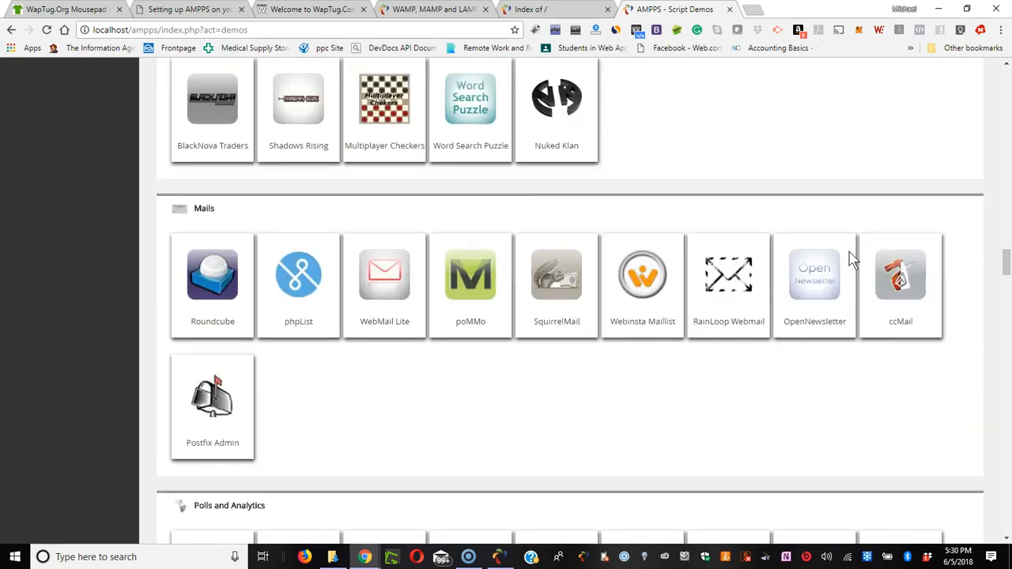
Review the script demos from Polls and Analytics through Project Management and E-Commerce to ERP, and head back up the page.
scroll(852, 259, "down", 3)
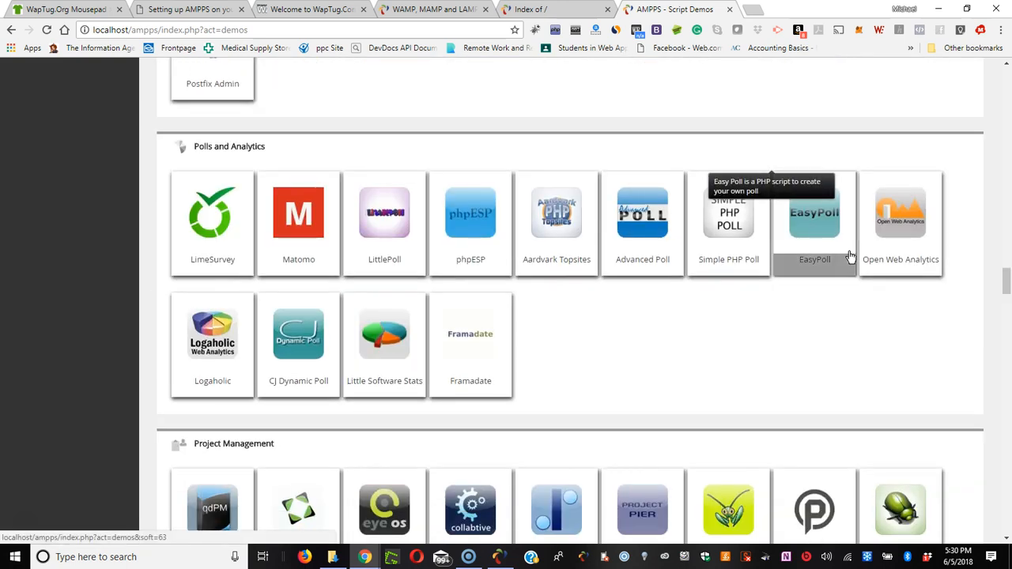
scroll(853, 260, "down", 2)
scroll(853, 259, "down", 4)
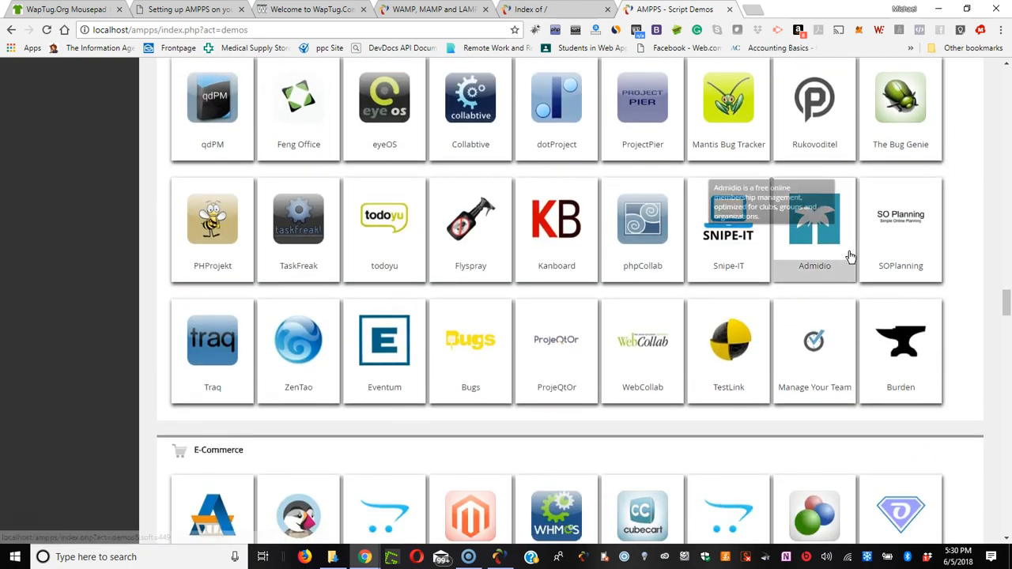
scroll(850, 257, "down", 1)
scroll(851, 257, "down", 2)
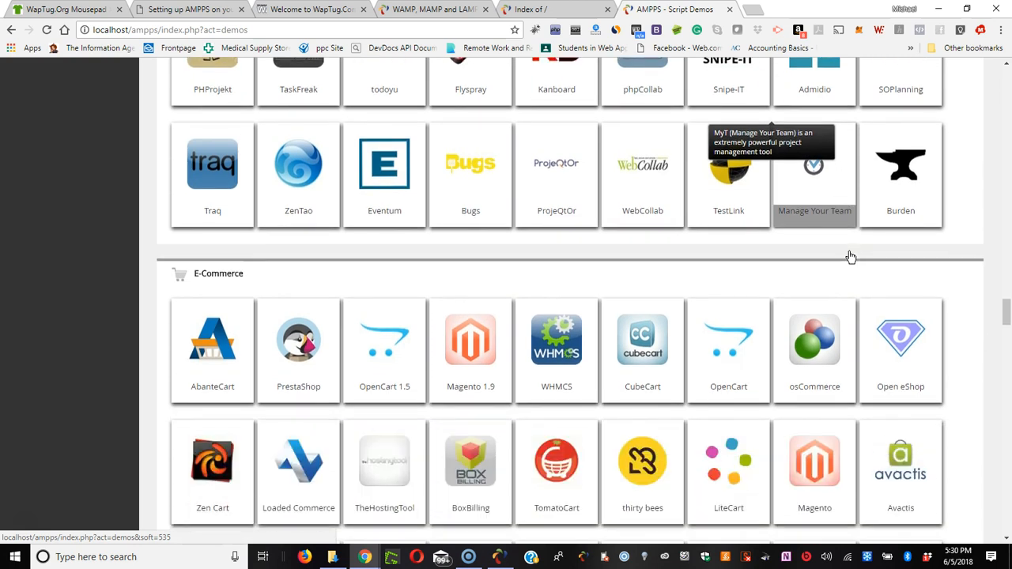
scroll(853, 259, "down", 3)
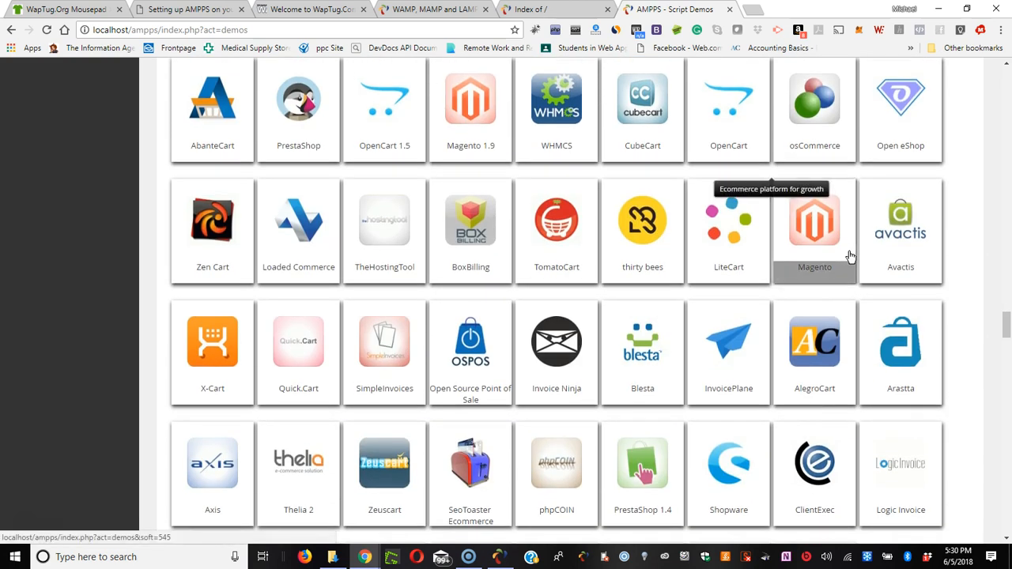
scroll(850, 256, "down", 3)
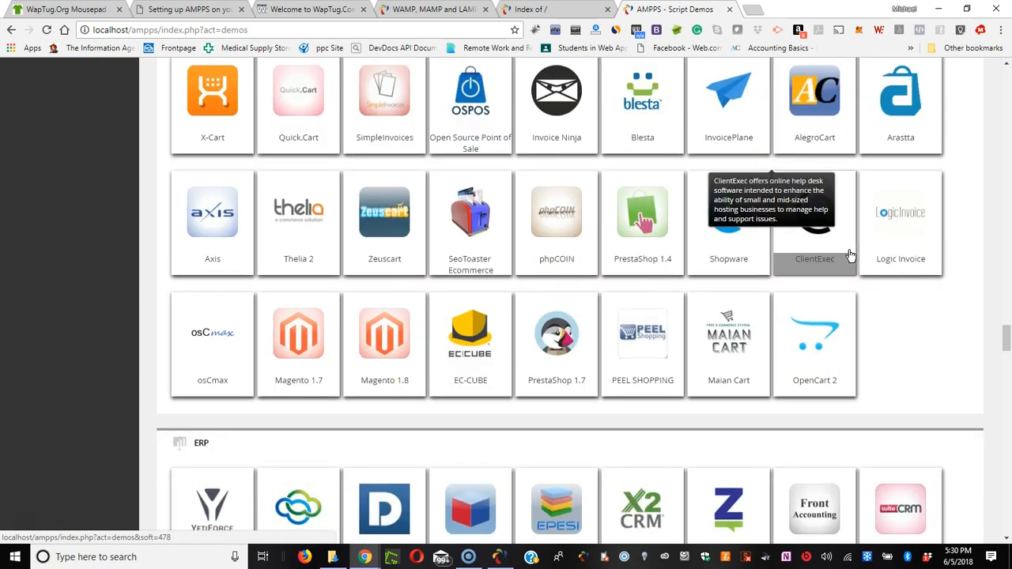
scroll(851, 256, "up", 15)
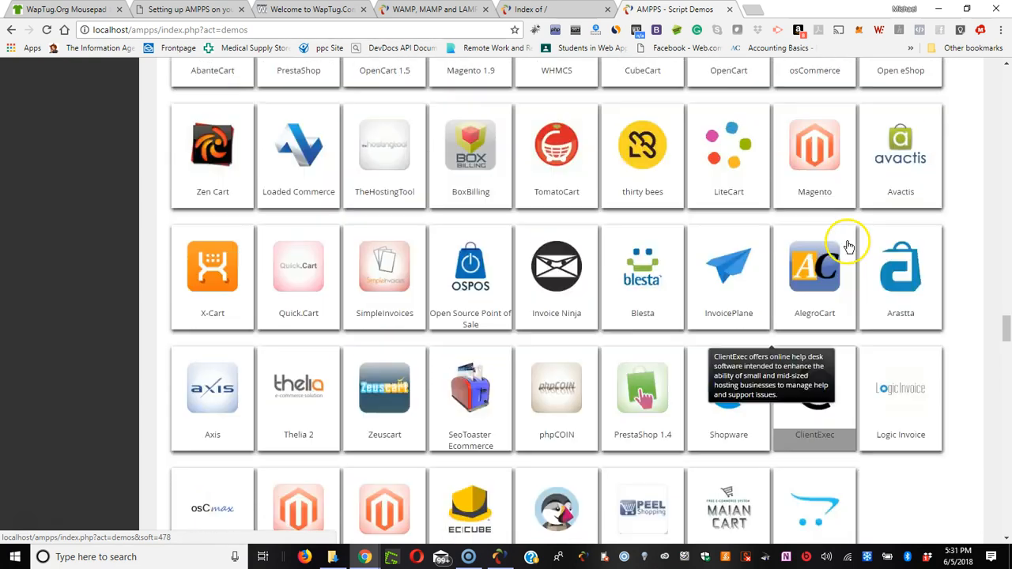
Open the Open Blog demo from the Blogs category of Script Demos and follow the Softaculous link on its page.
right_click(849, 277)
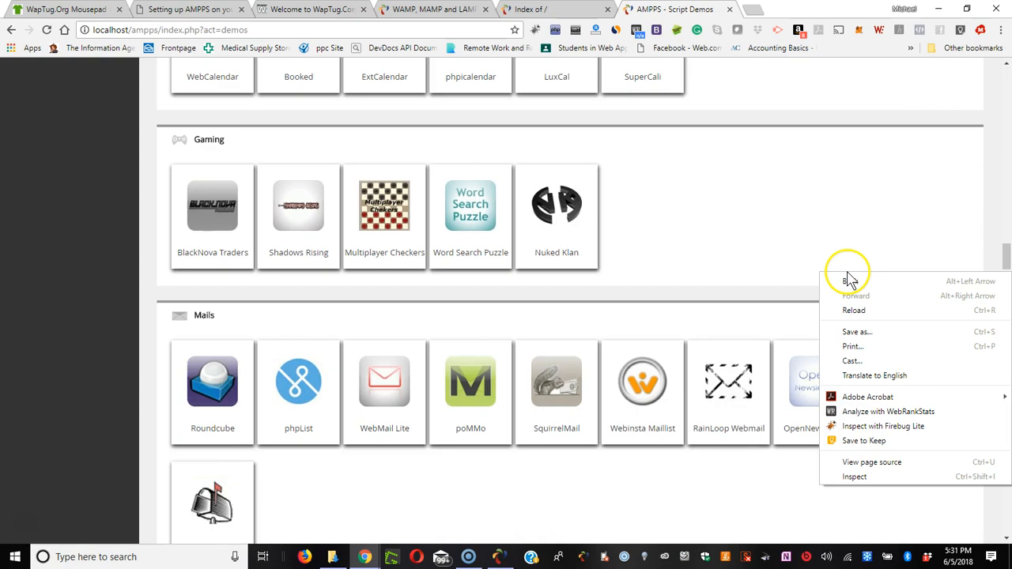
scroll(764, 227, "up", 5)
scroll(764, 228, "up", 20)
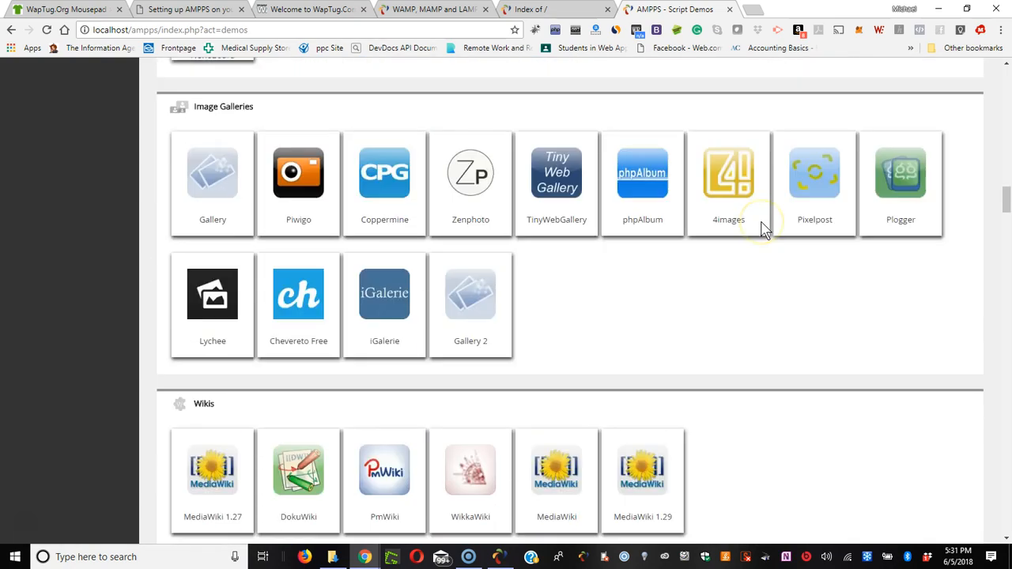
scroll(764, 228, "up", 5)
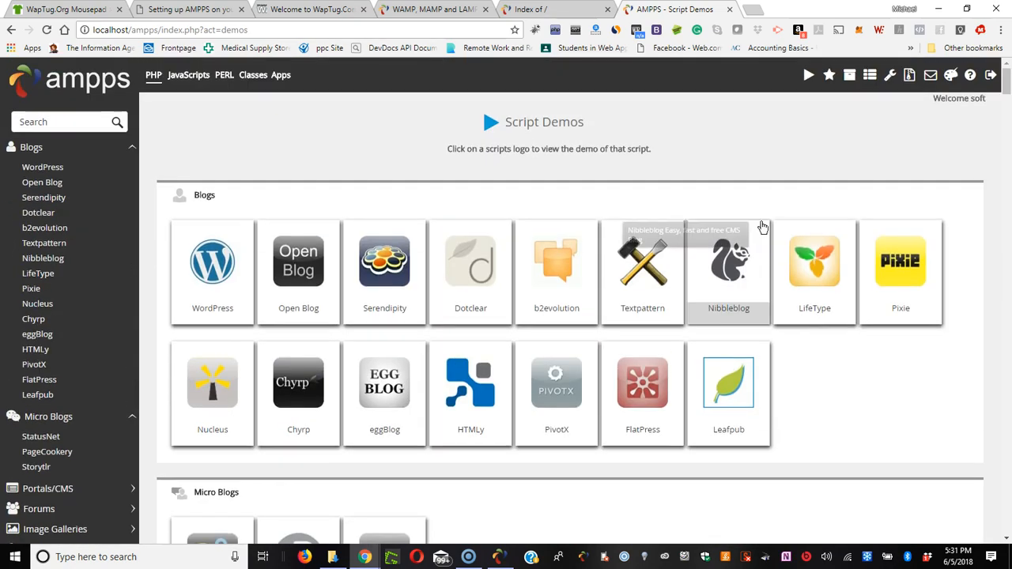
left_click(289, 285)
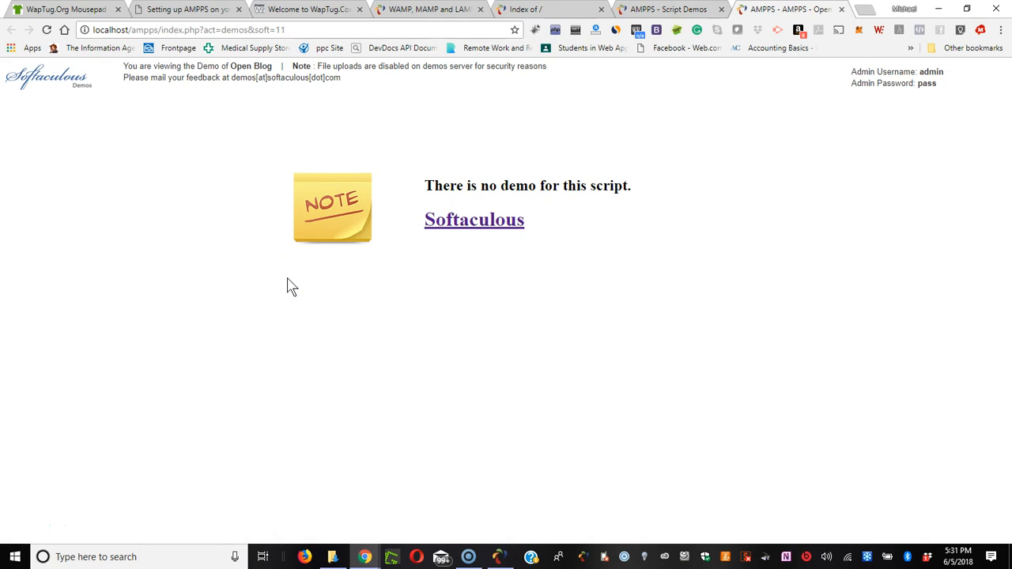
left_click(491, 224)
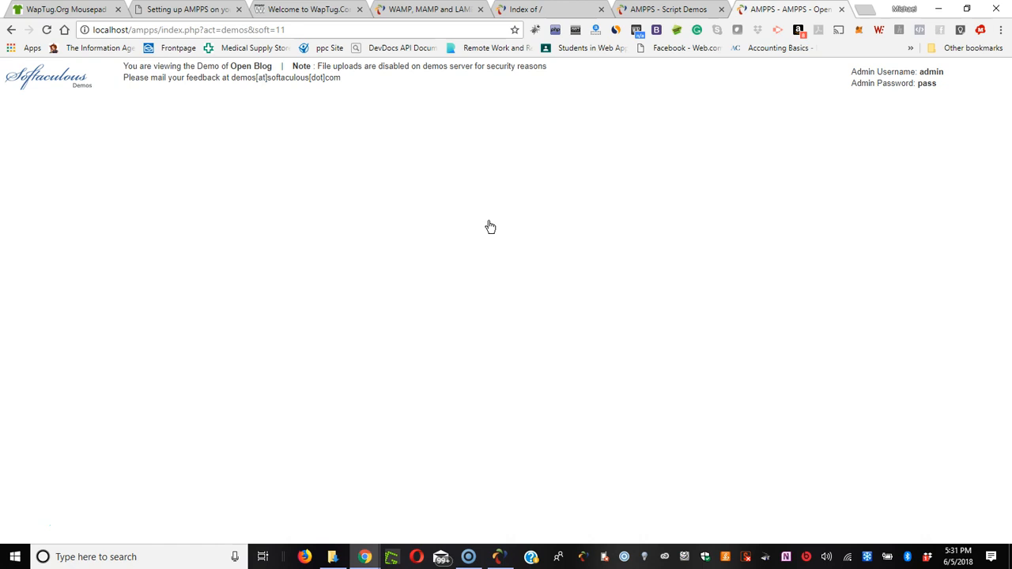
Return to the Script Demos browser tab and view the script installations, the task list and the user settings.
left_click(673, 9)
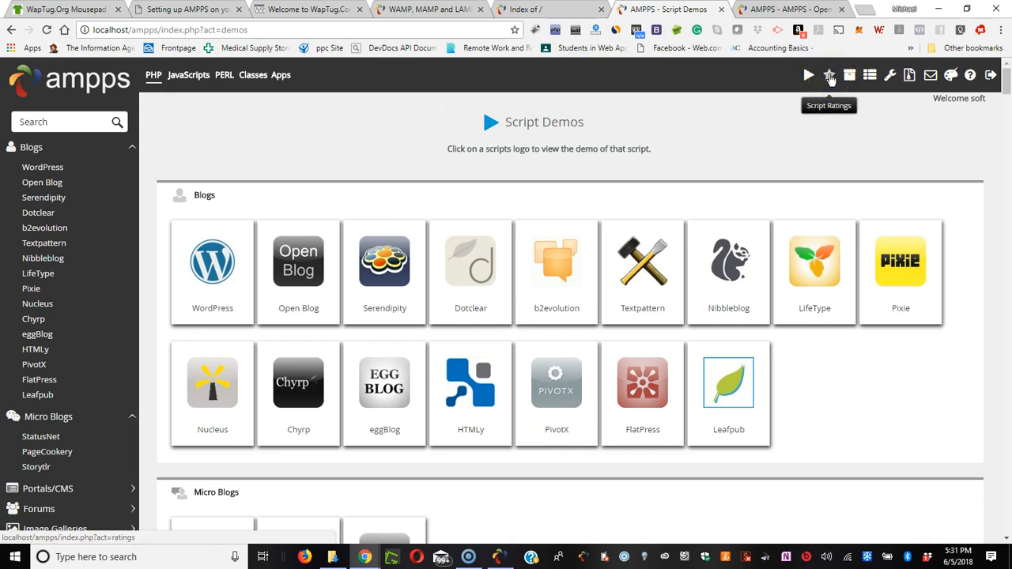
left_click(850, 76)
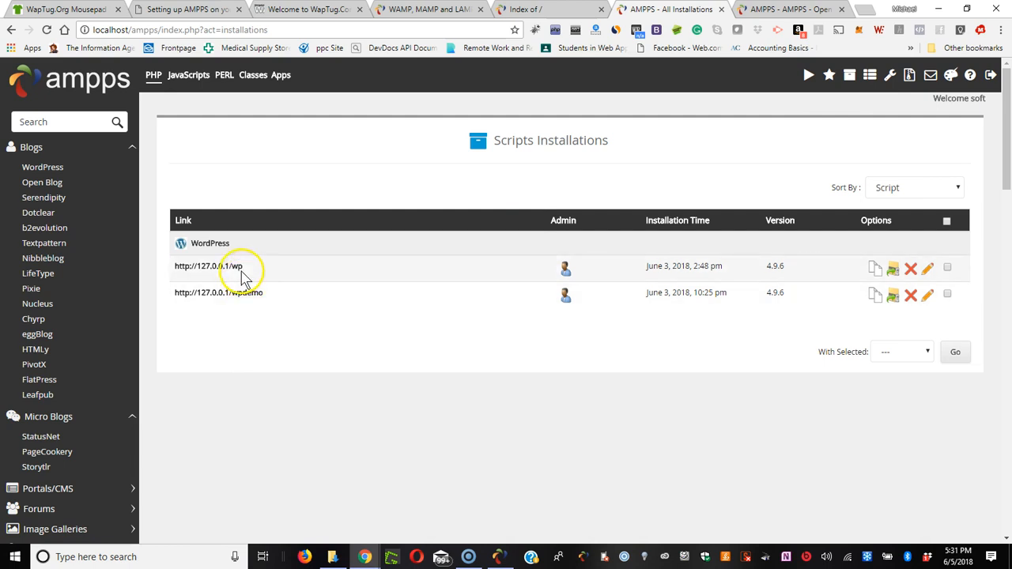
left_click(870, 75)
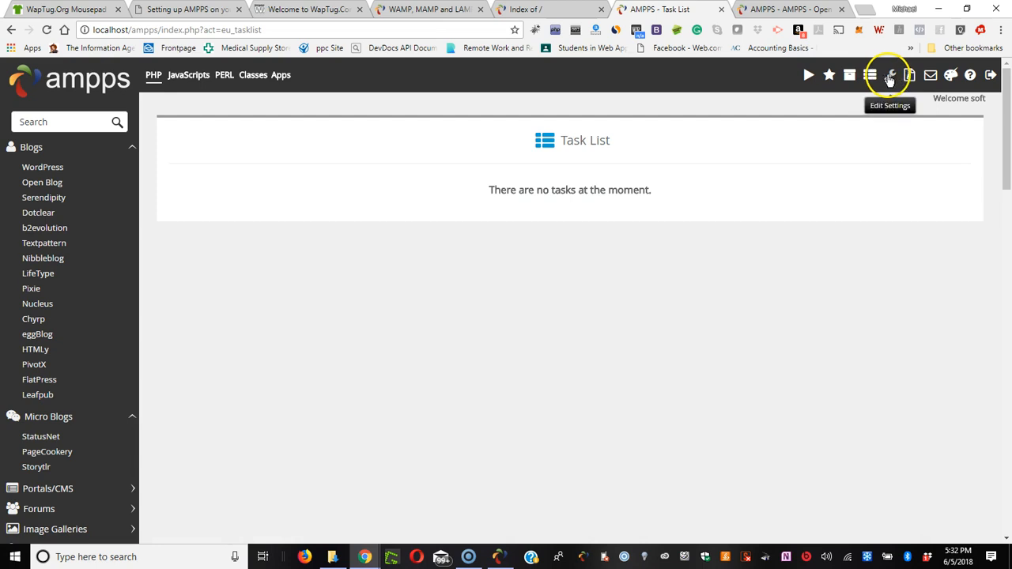
left_click(889, 77)
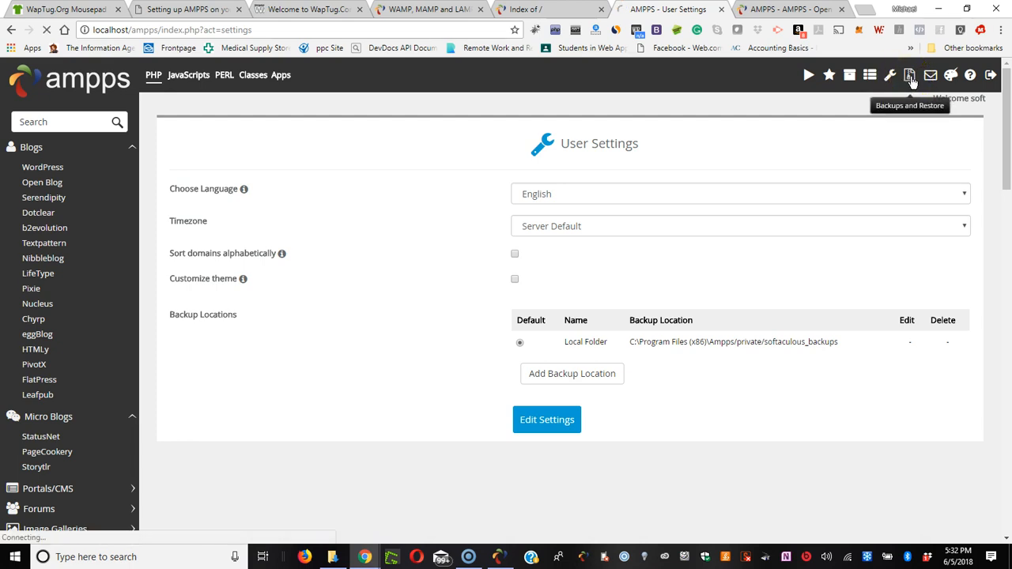
View the Backups and Restore, Email Settings, My Themes and Help pages one after another.
left_click(910, 77)
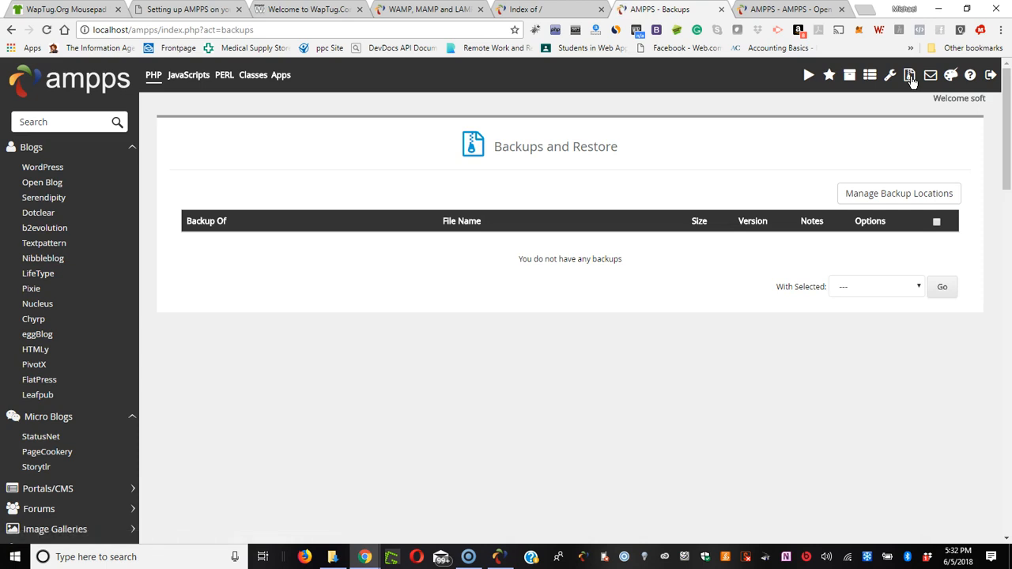
left_click(931, 77)
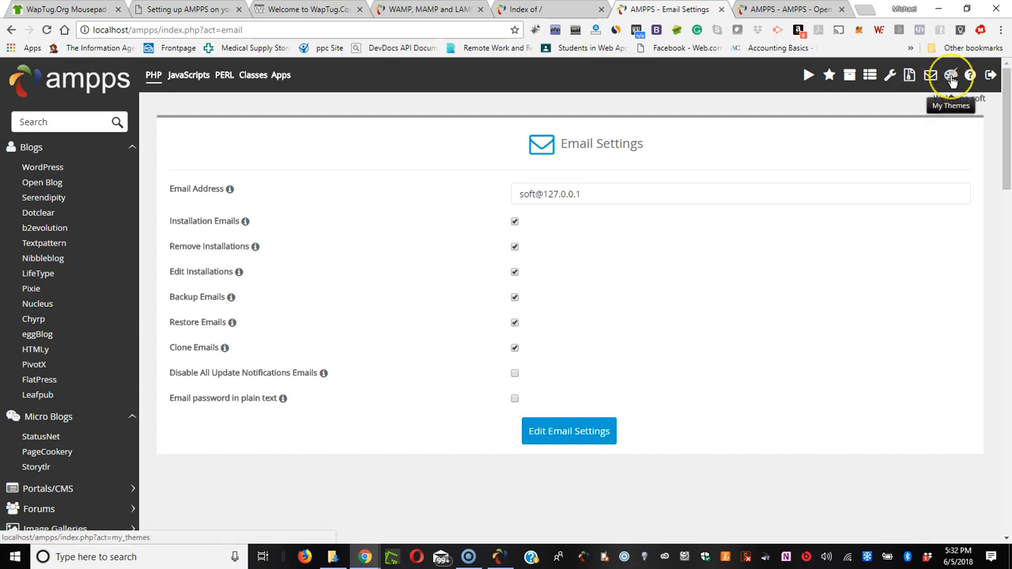
left_click(952, 80)
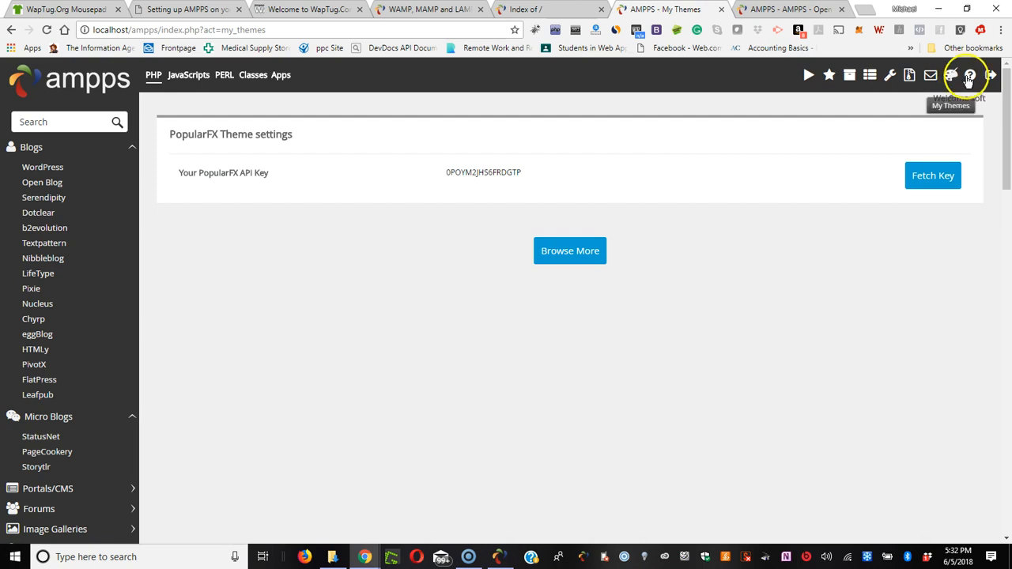
left_click(971, 76)
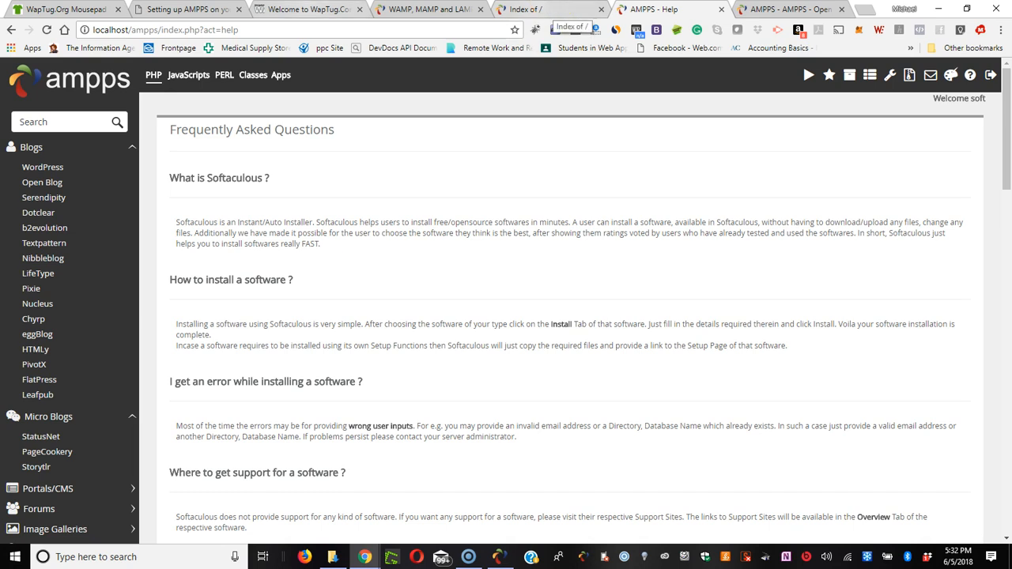
Switch to the WapTug.com home page and look over its Code Sessions section with the RSVP option.
left_click(310, 10)
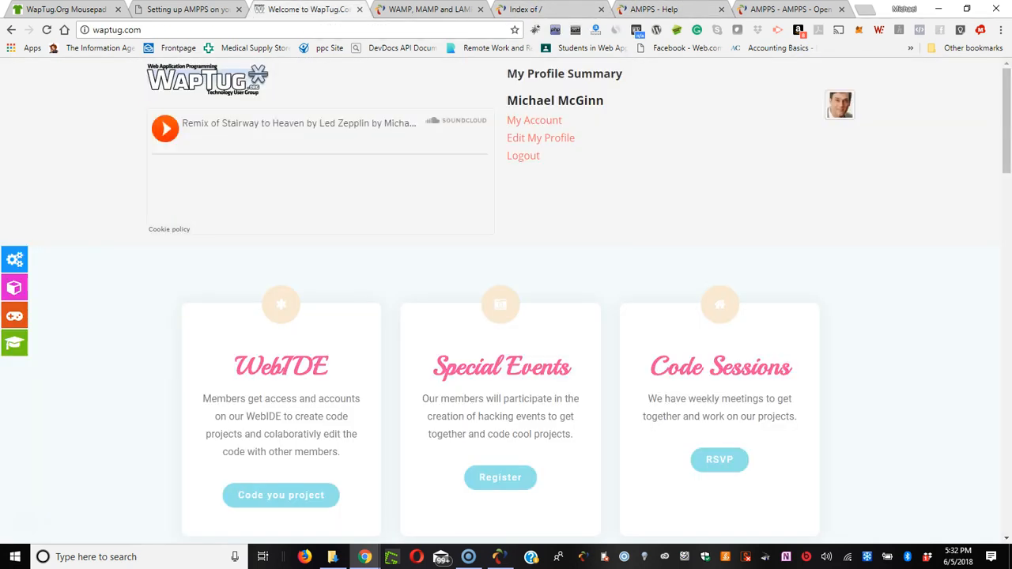
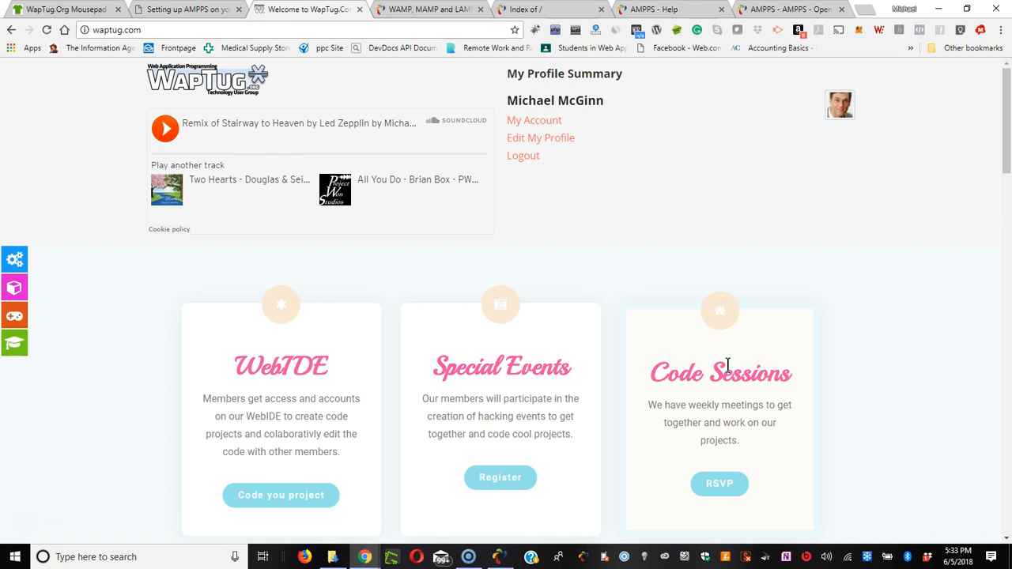
left_click(732, 484)
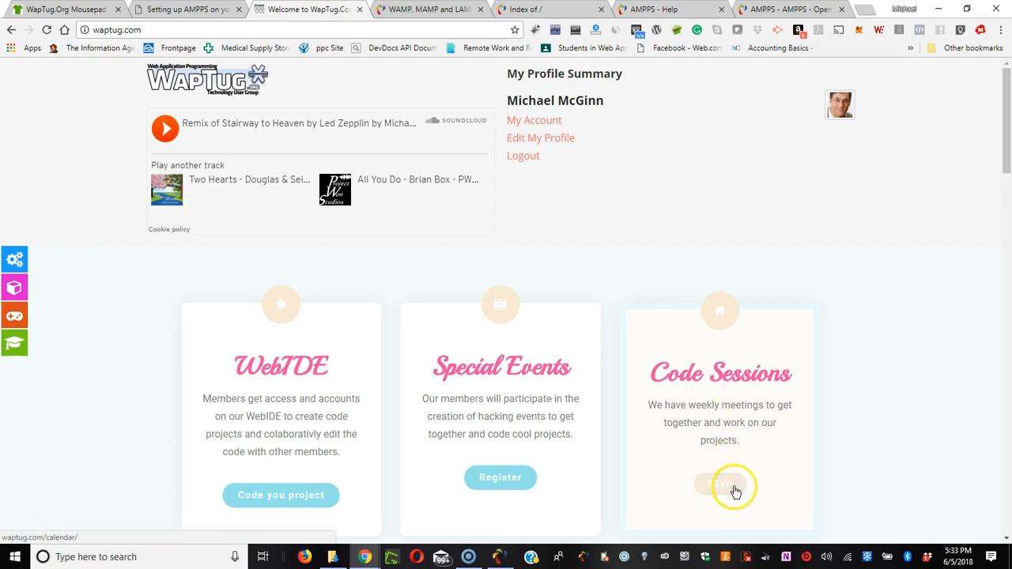
left_click(724, 371)
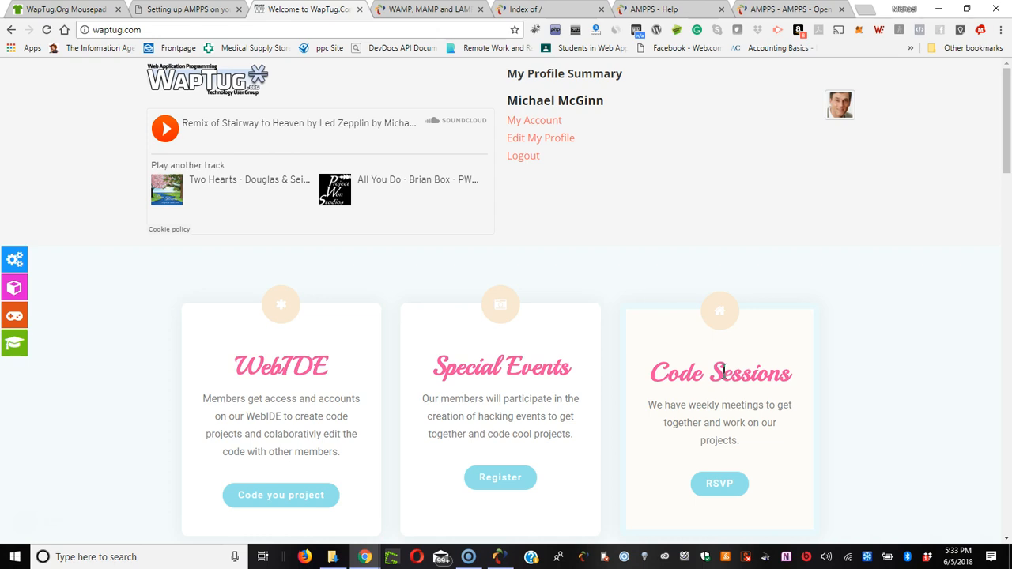
scroll(725, 371, "down", 5)
scroll(780, 357, "up", 5)
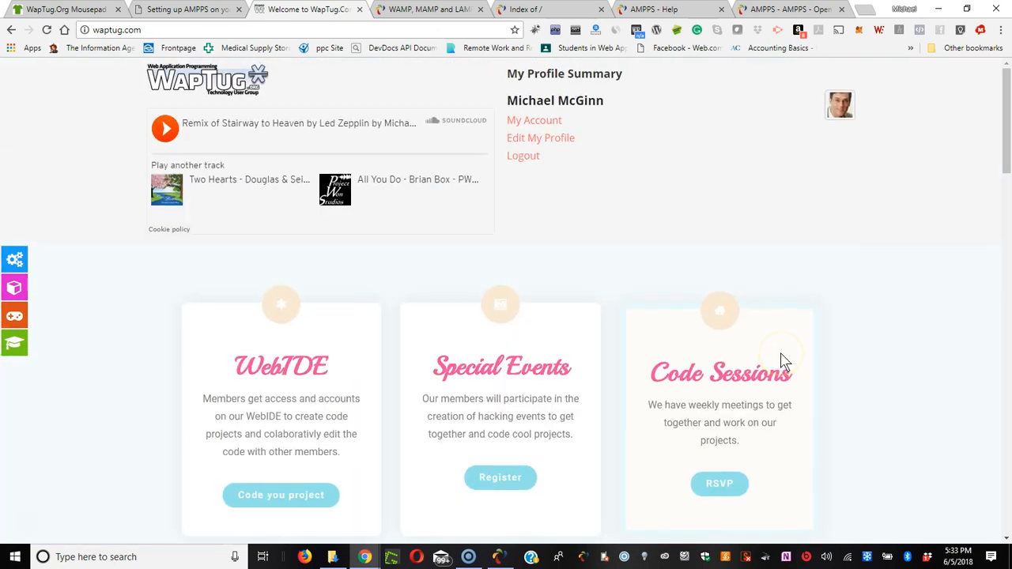
View the WapTug.Org Mousepad product page on CafePress, and switch to the "Setting up AMPPS on your local computer" article.
left_click(72, 12)
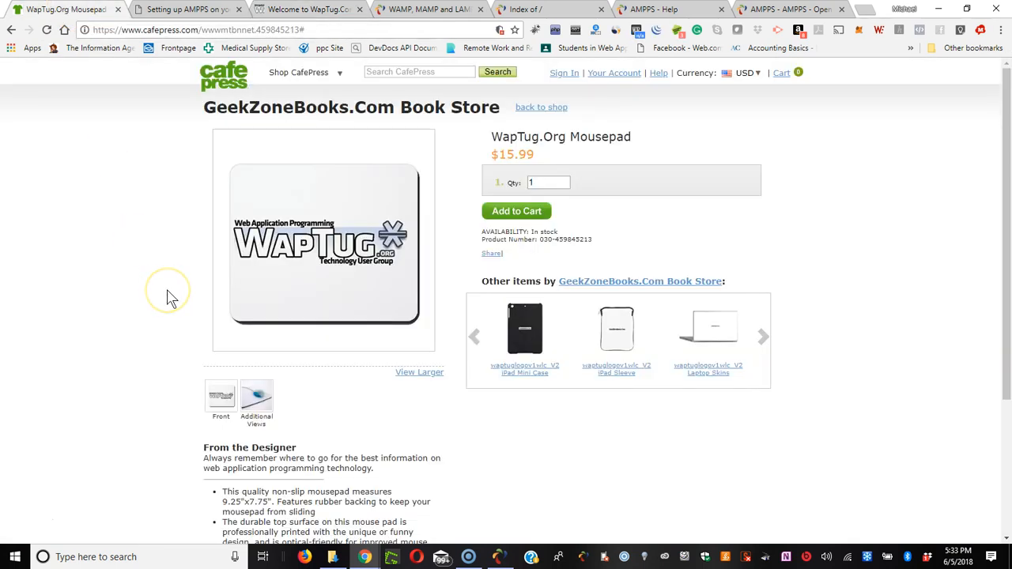
left_click(322, 263)
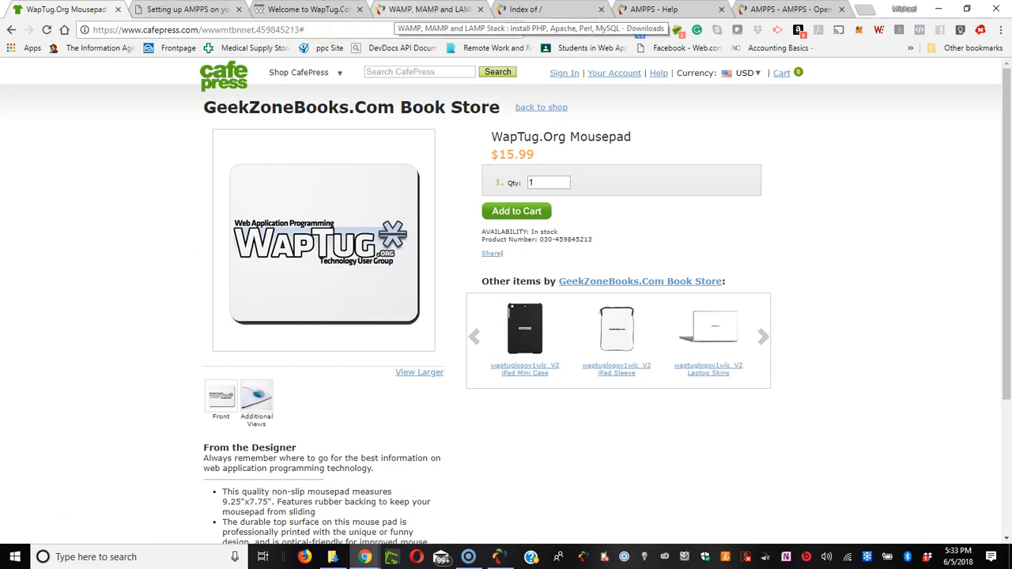
left_click(184, 10)
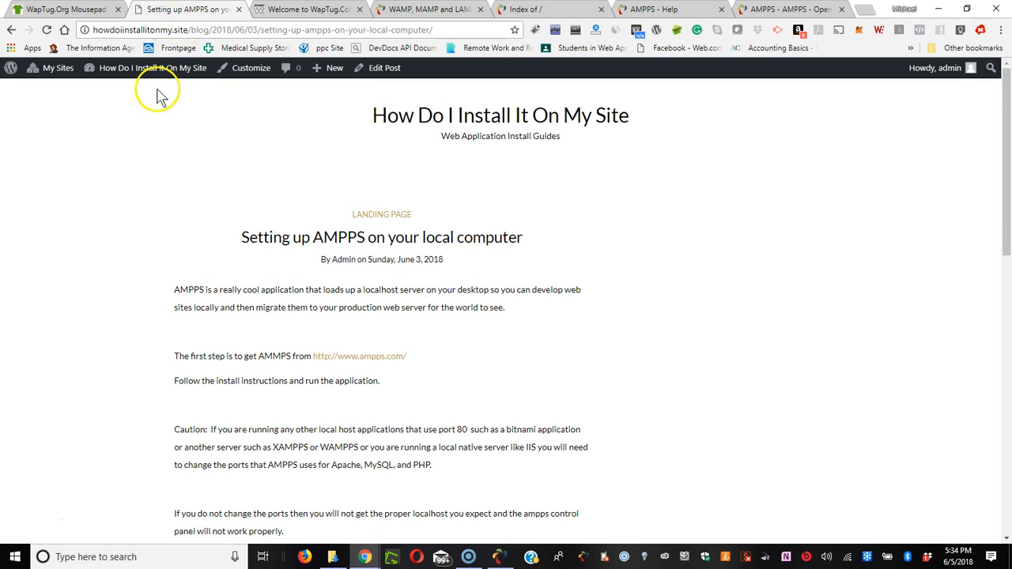